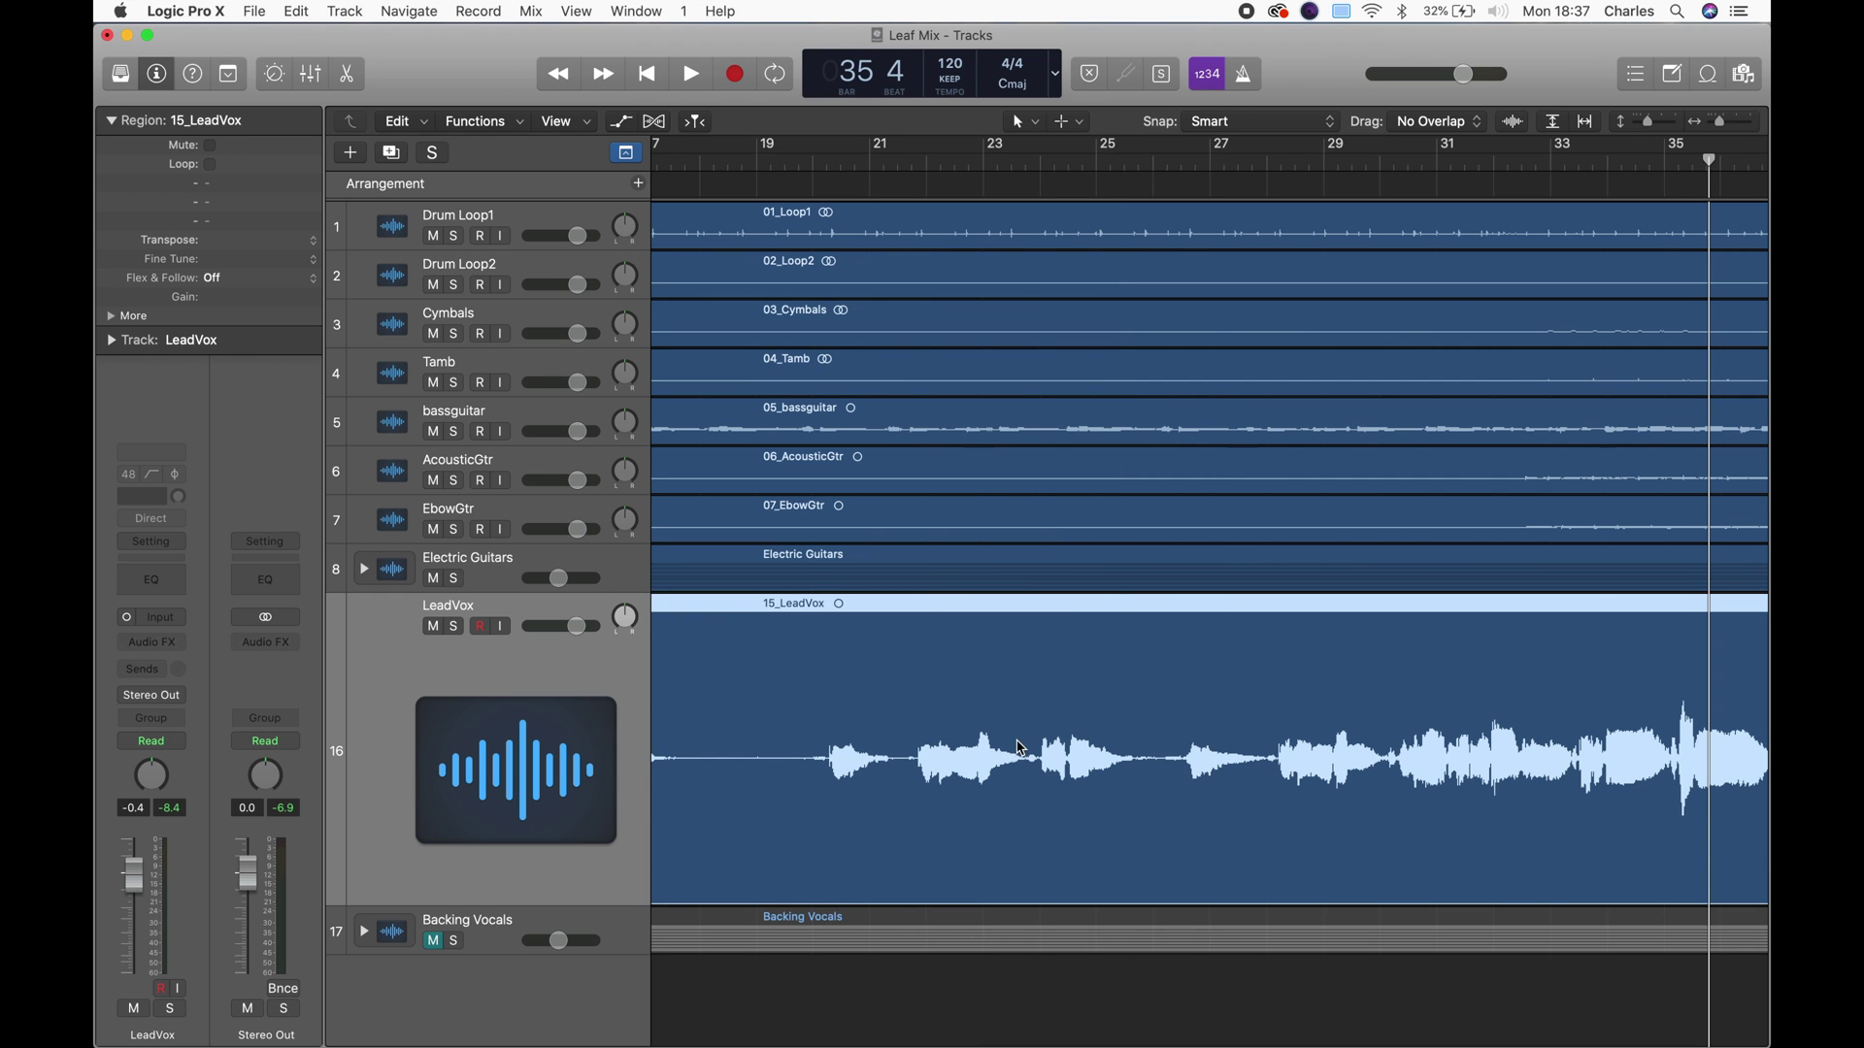
Play the song from around bar 10, then stop playback.
{"action": "scroll", "coordinate": [1019, 747], "scroll_direction": "left", "scroll_amount": 10}
{"action": "scroll", "coordinate": [1123, 758], "scroll_direction": "right", "scroll_amount": 8}
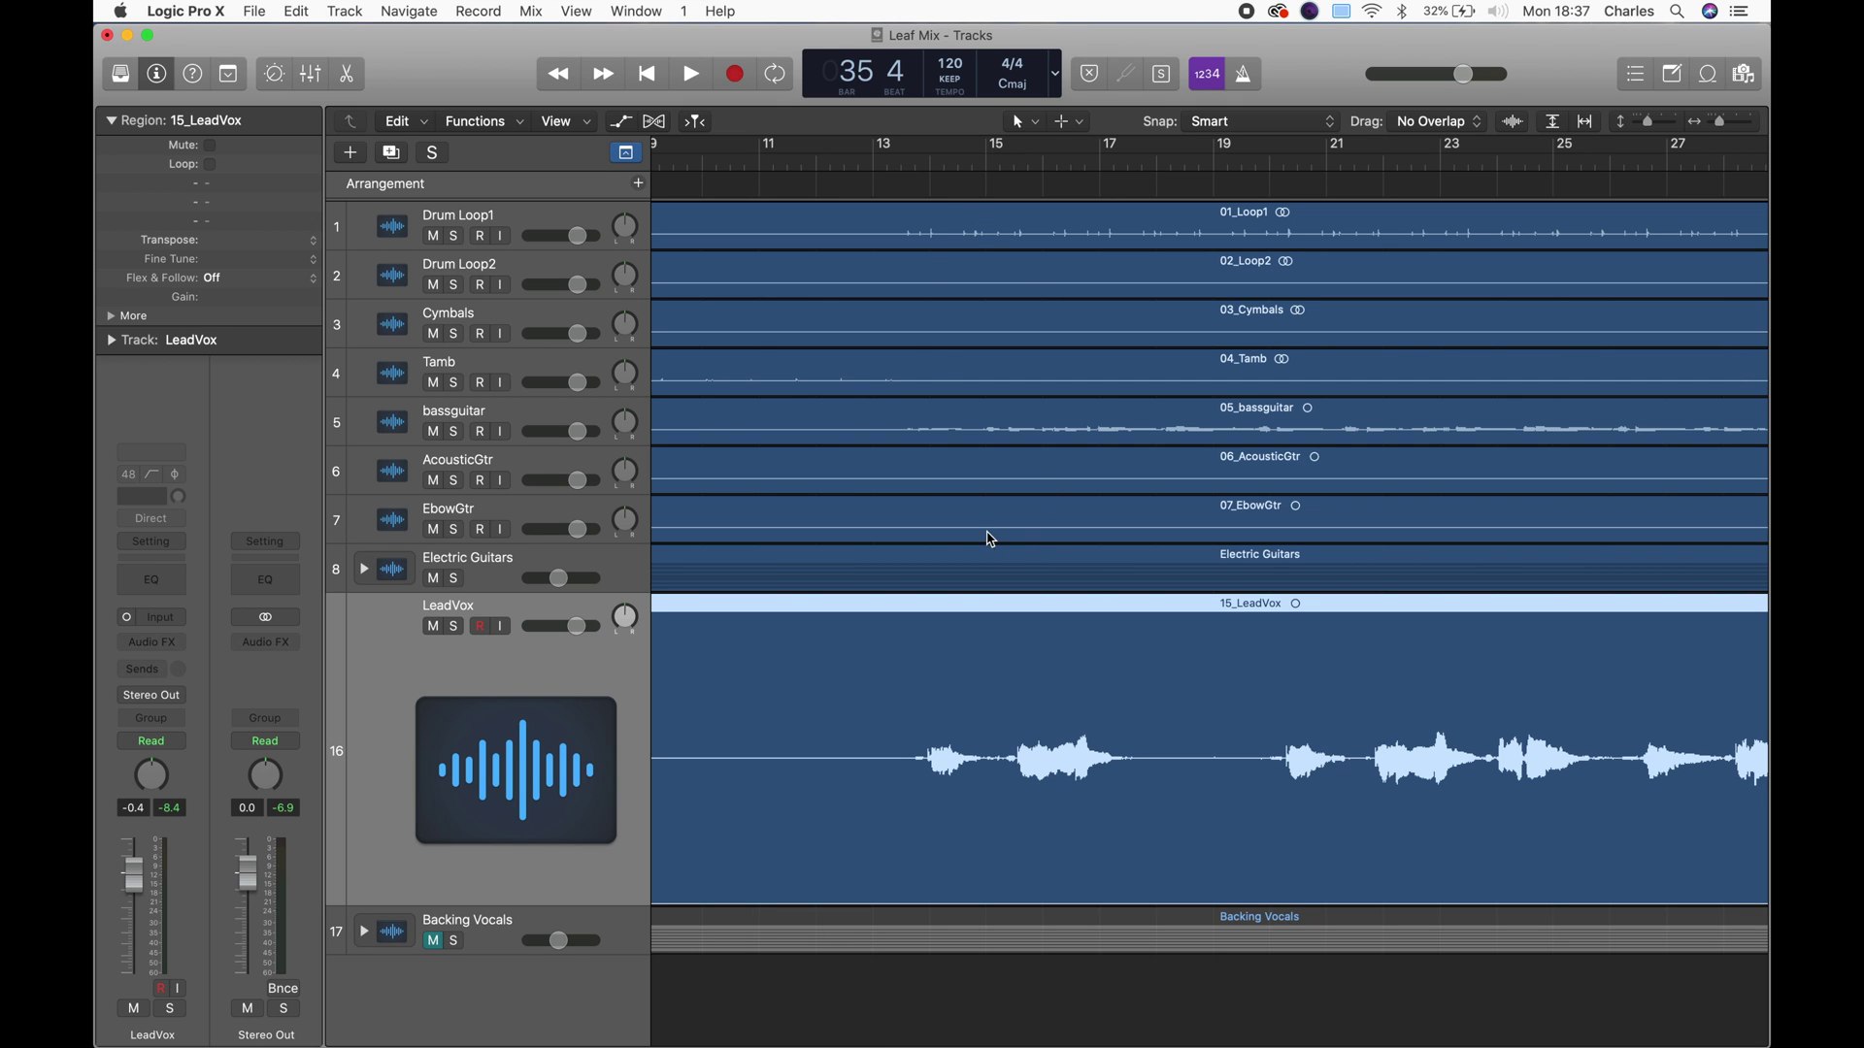
{"action": "double_click", "coordinate": [718, 169]}
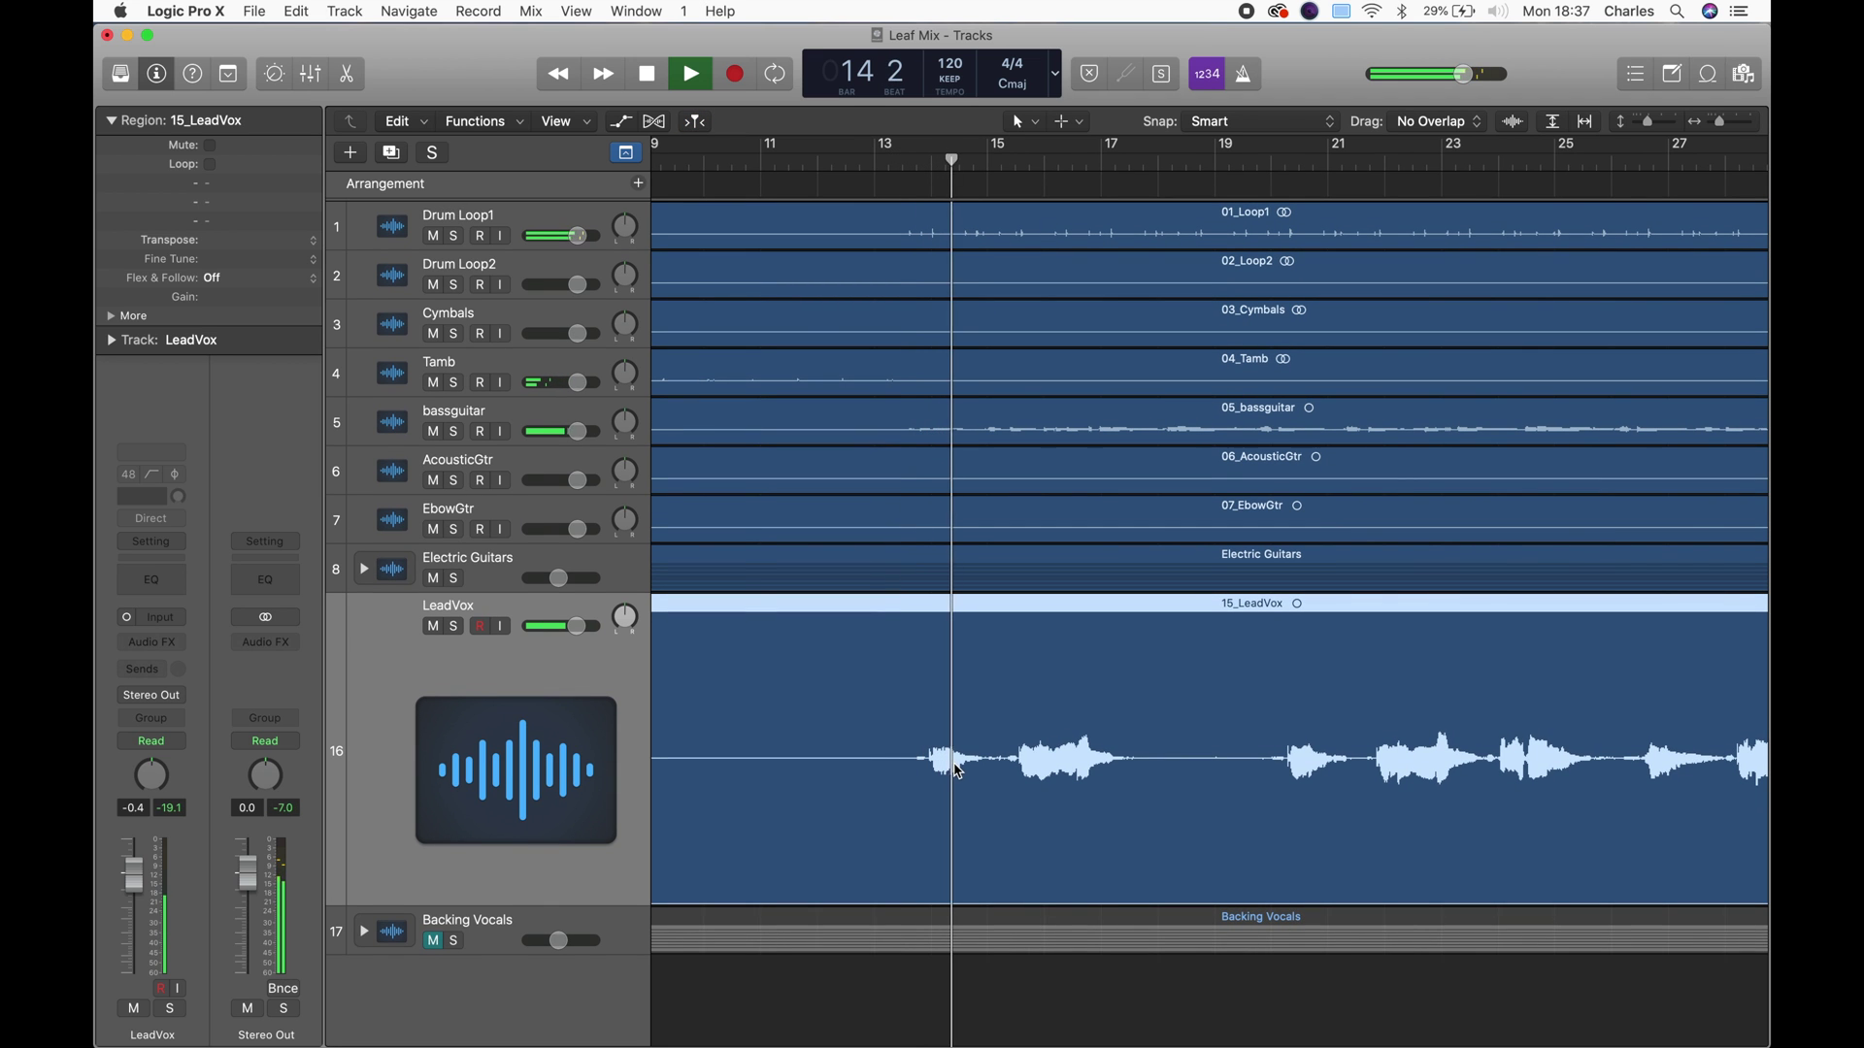
{"action": "scroll", "coordinate": [777, 817], "scroll_direction": "down", "scroll_amount": 1}
{"action": "scroll", "coordinate": [787, 817], "scroll_direction": "up", "scroll_amount": 1}
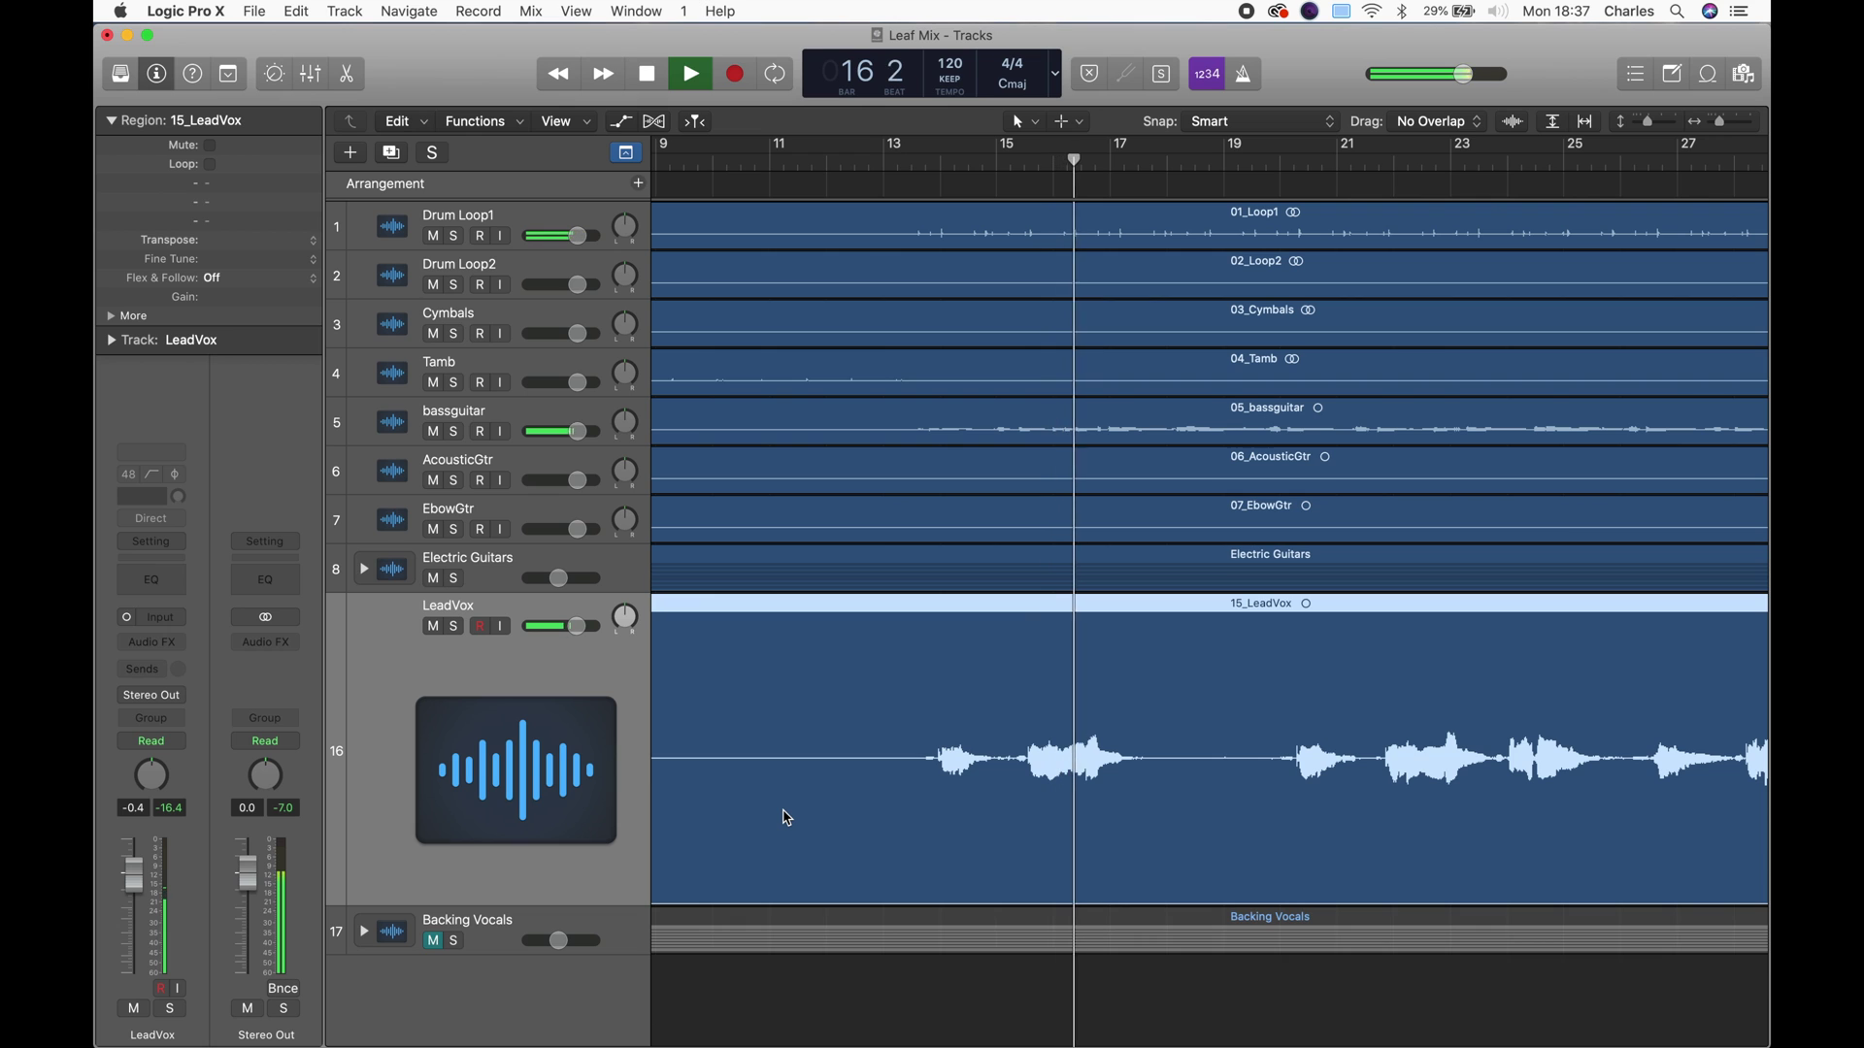
{"action": "key", "text": "space"}
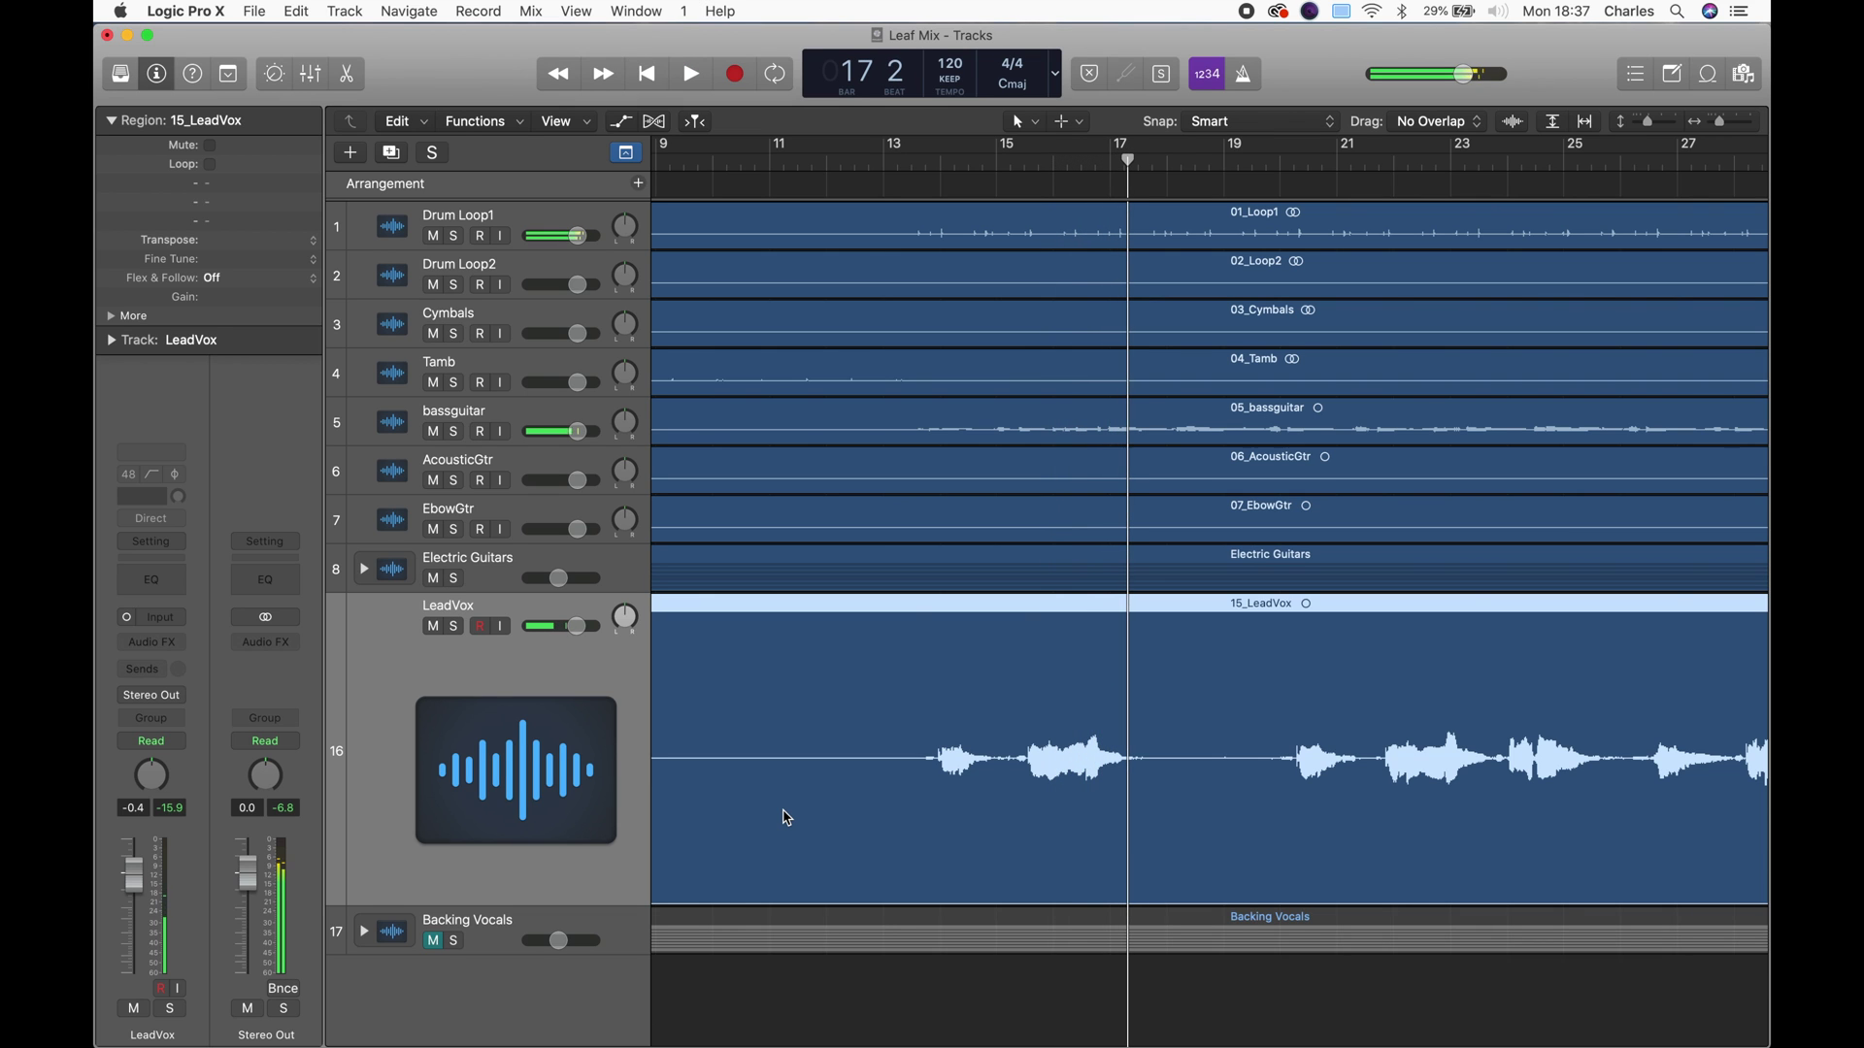
Show the automation lanes and add a LeadVox volume node raising it to +0.2 dB.
{"action": "left_click", "coordinate": [622, 122]}
{"action": "scroll", "coordinate": [901, 690], "scroll_direction": "down", "scroll_amount": 2}
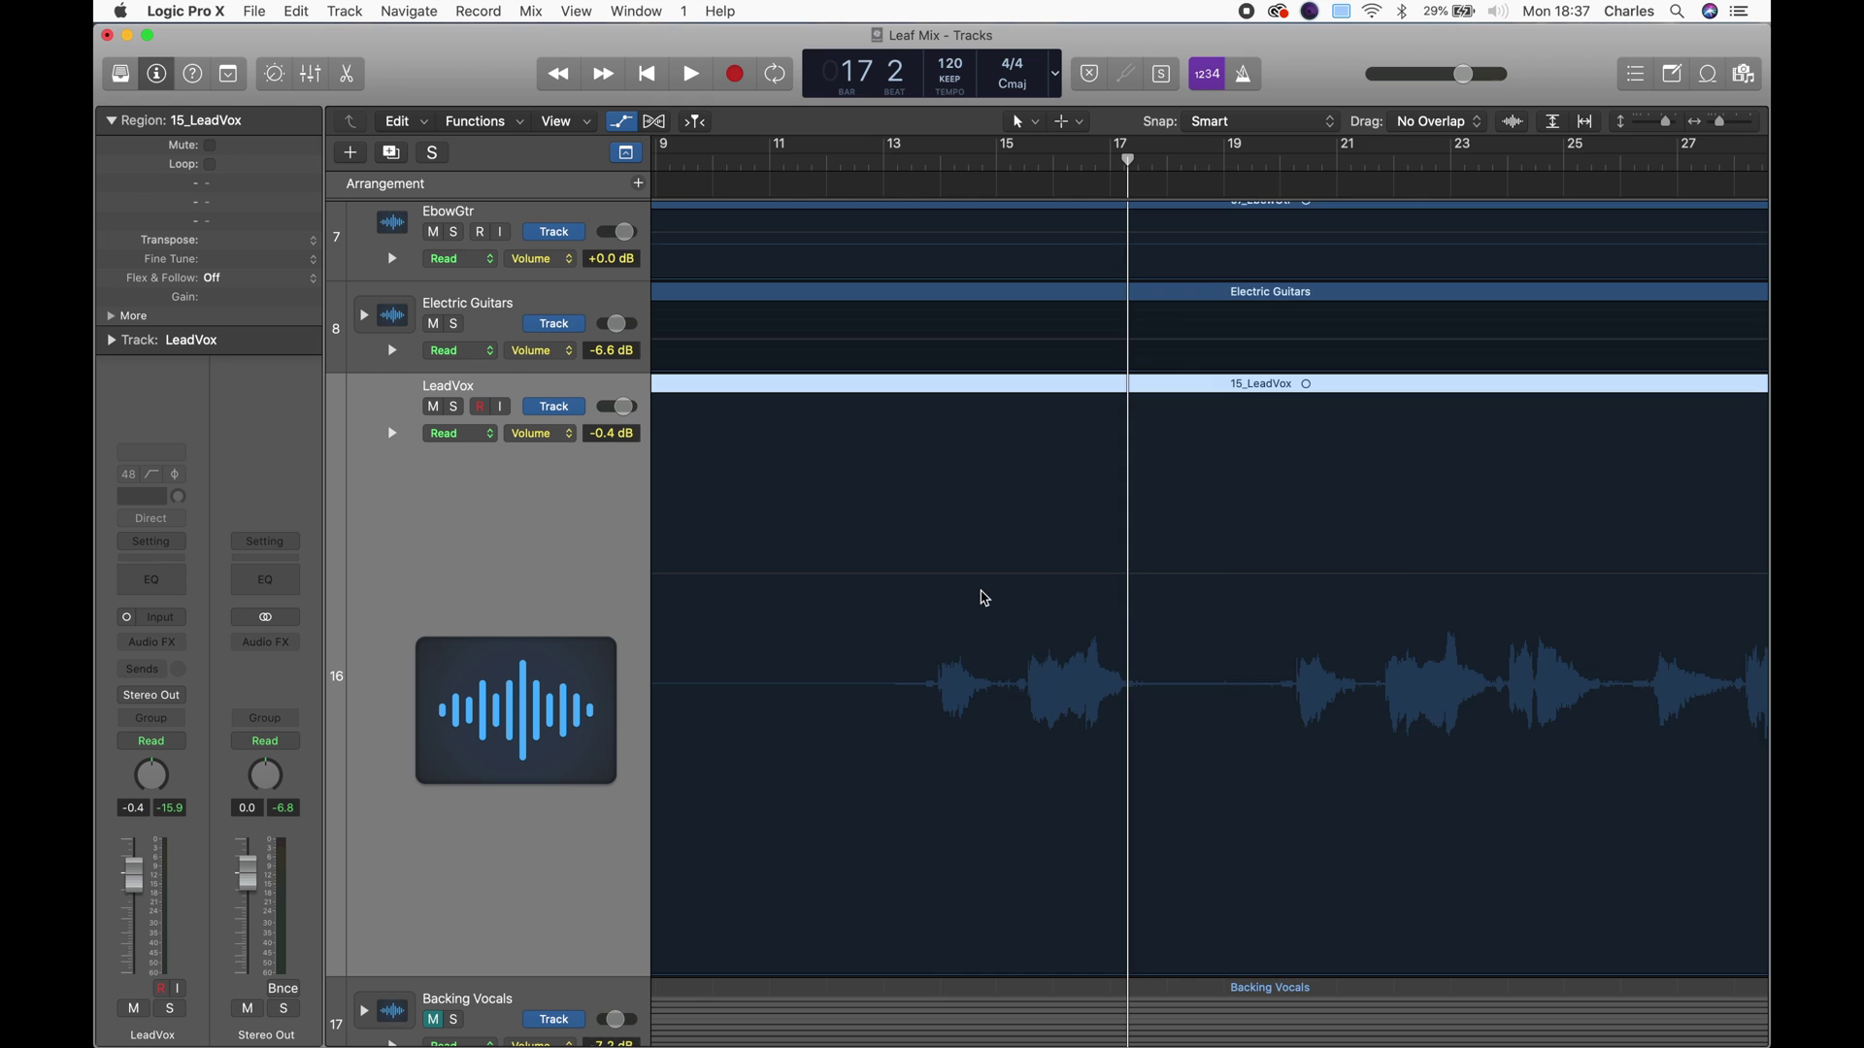
{"action": "scroll", "coordinate": [984, 598], "scroll_direction": "right", "scroll_amount": 2}
{"action": "left_click", "coordinate": [985, 580]}
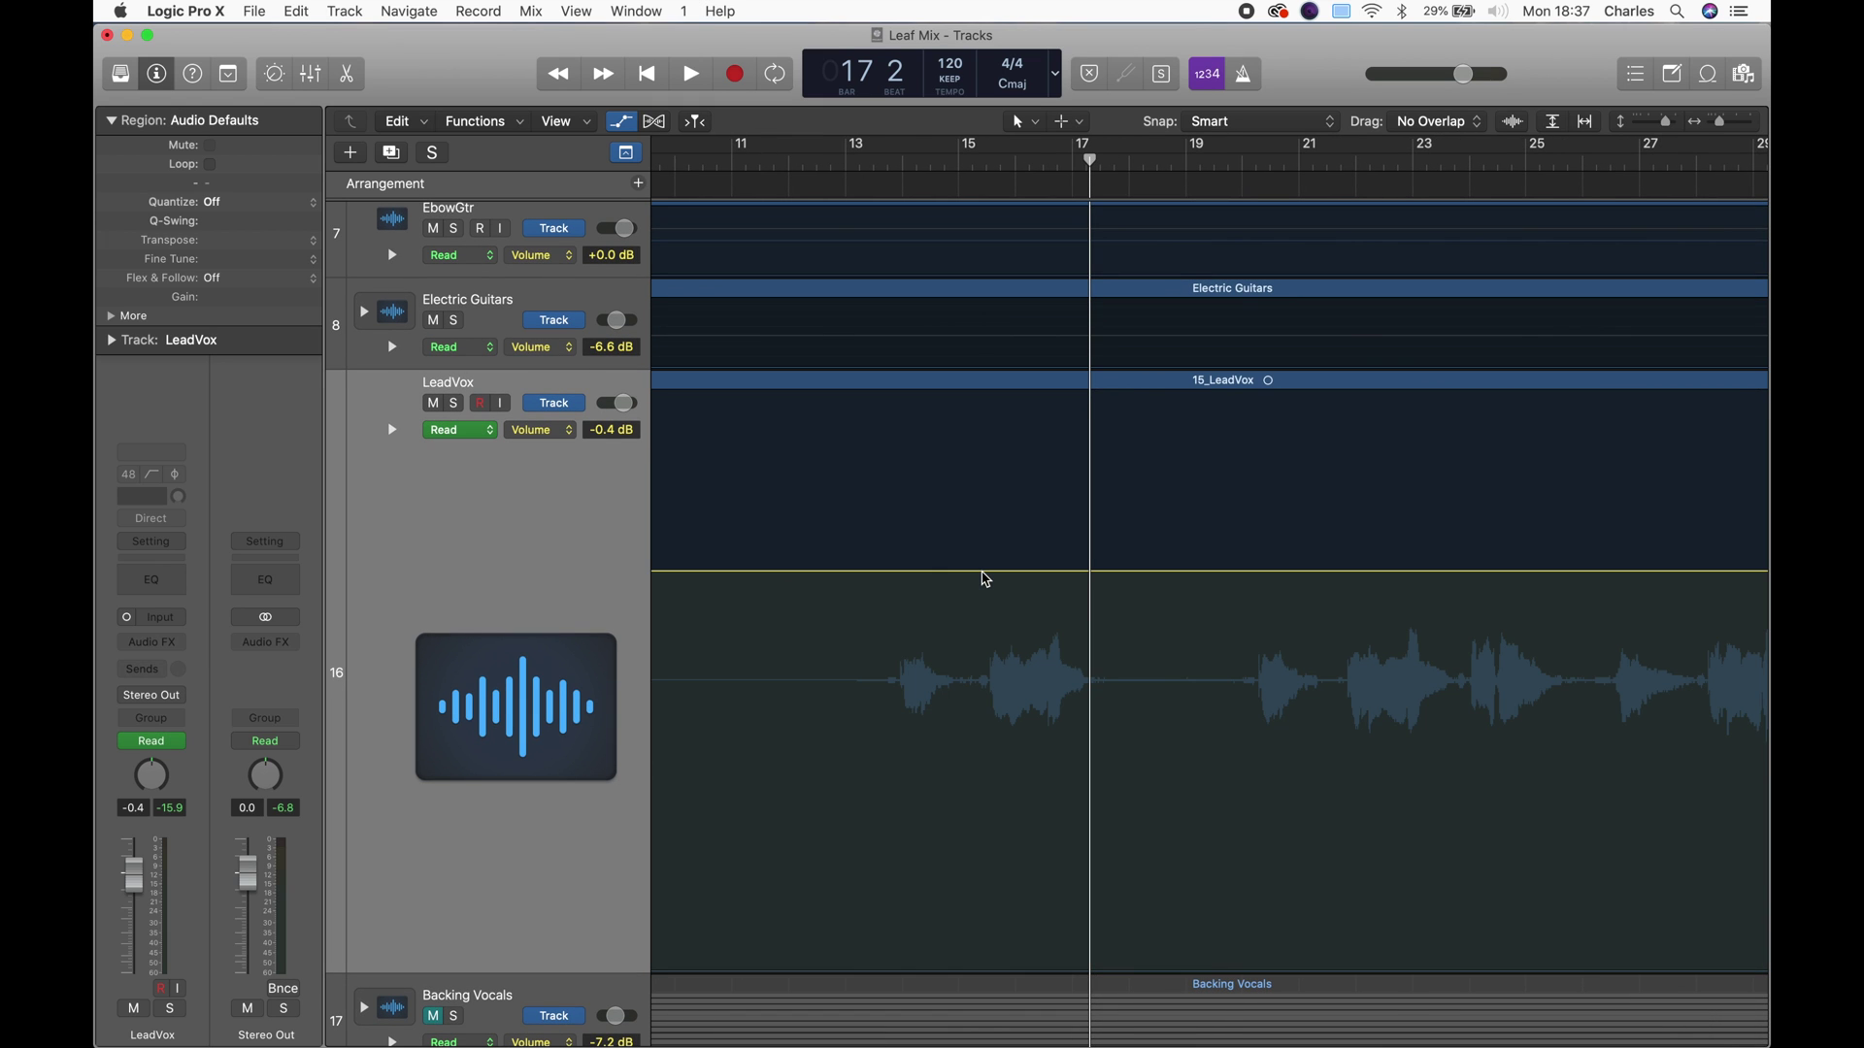
{"action": "left_click", "coordinate": [982, 573]}
{"action": "left_click_drag", "start_coordinate": [959, 571], "coordinate": [874, 576]}
{"action": "scroll", "coordinate": [953, 558], "scroll_direction": "right", "scroll_amount": 15}
Add LeadVox volume nodes near bar 40 that dip the level to -1.5 dB.
{"action": "left_click", "coordinate": [1150, 575]}
{"action": "left_click", "coordinate": [1116, 575]}
{"action": "left_click_drag", "start_coordinate": [1149, 575], "coordinate": [1150, 599]}
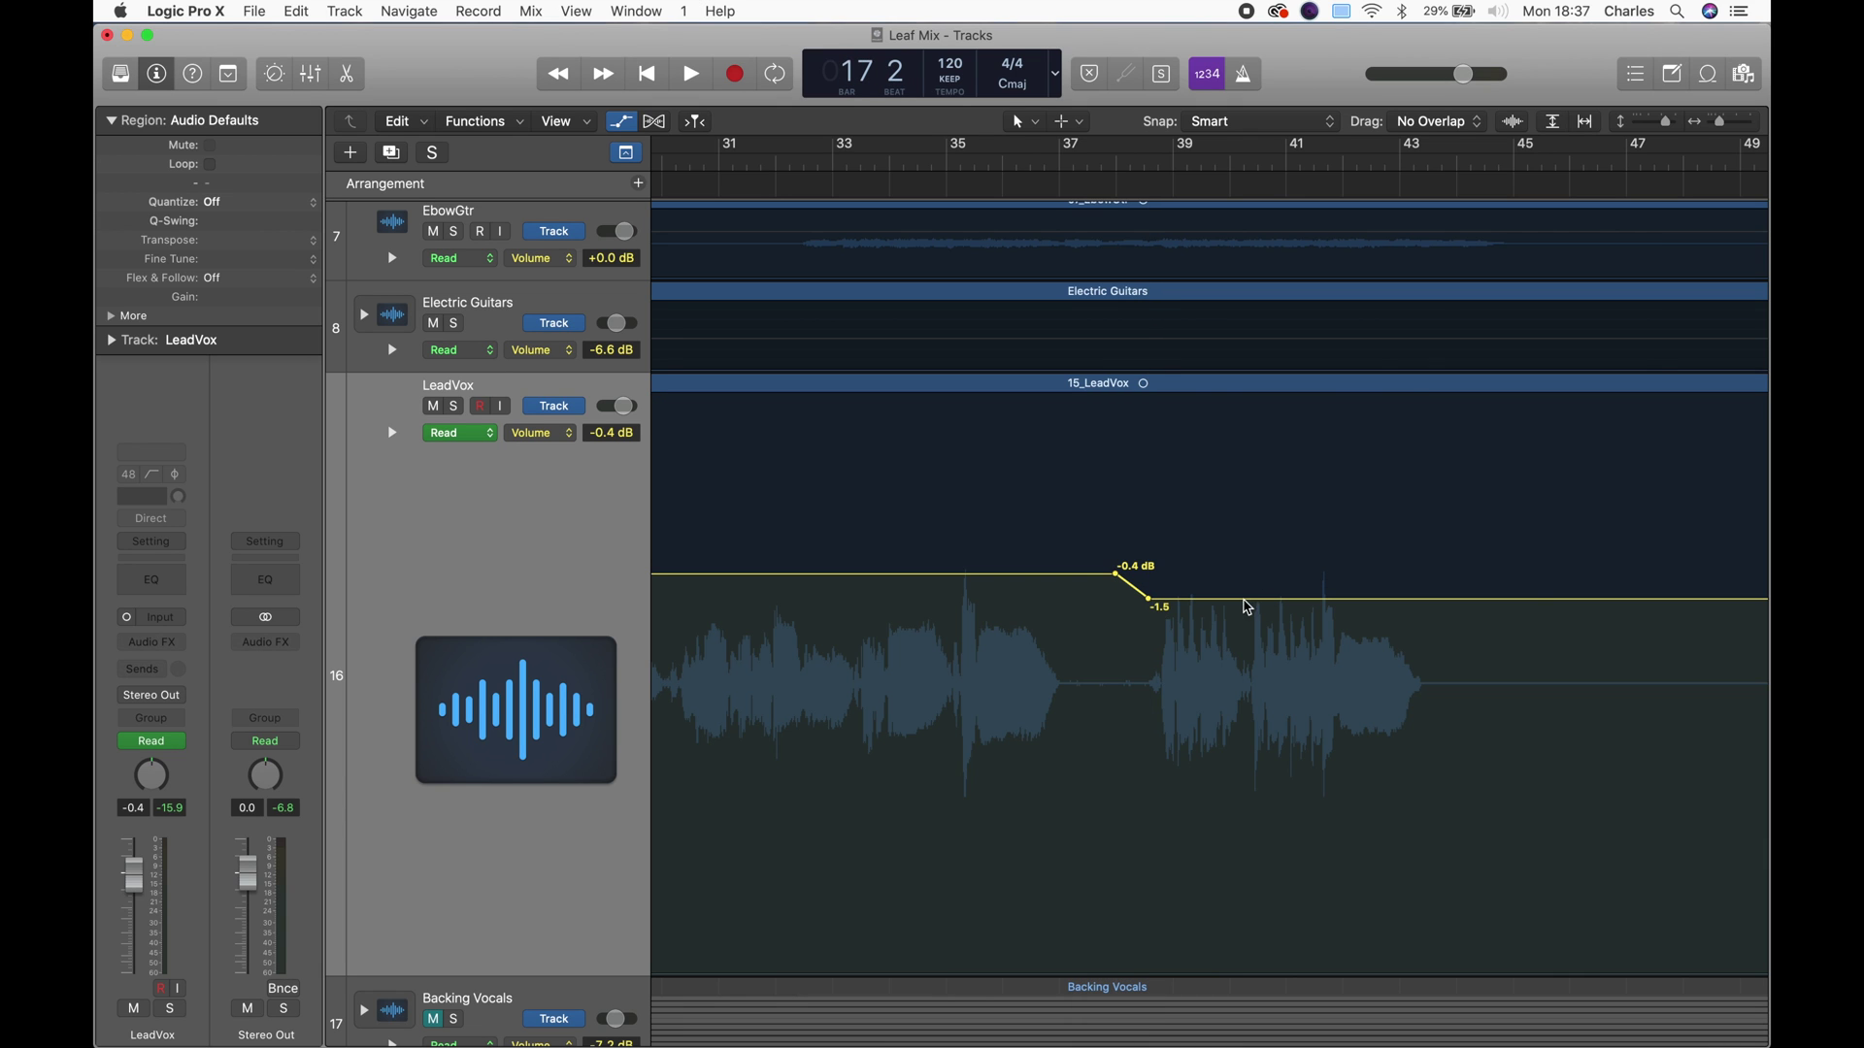
{"action": "left_click", "coordinate": [1256, 598]}
{"action": "left_click", "coordinate": [1231, 599]}
{"action": "left_click_drag", "start_coordinate": [1256, 599], "coordinate": [1232, 601]}
{"action": "left_click", "coordinate": [1250, 600]}
Zoom out to the whole song and delete the LeadVox volume automation nodes.
{"action": "left_click_drag", "start_coordinate": [1719, 121], "coordinate": [1708, 126]}
{"action": "scroll", "coordinate": [1126, 641], "scroll_direction": "left", "scroll_amount": 1}
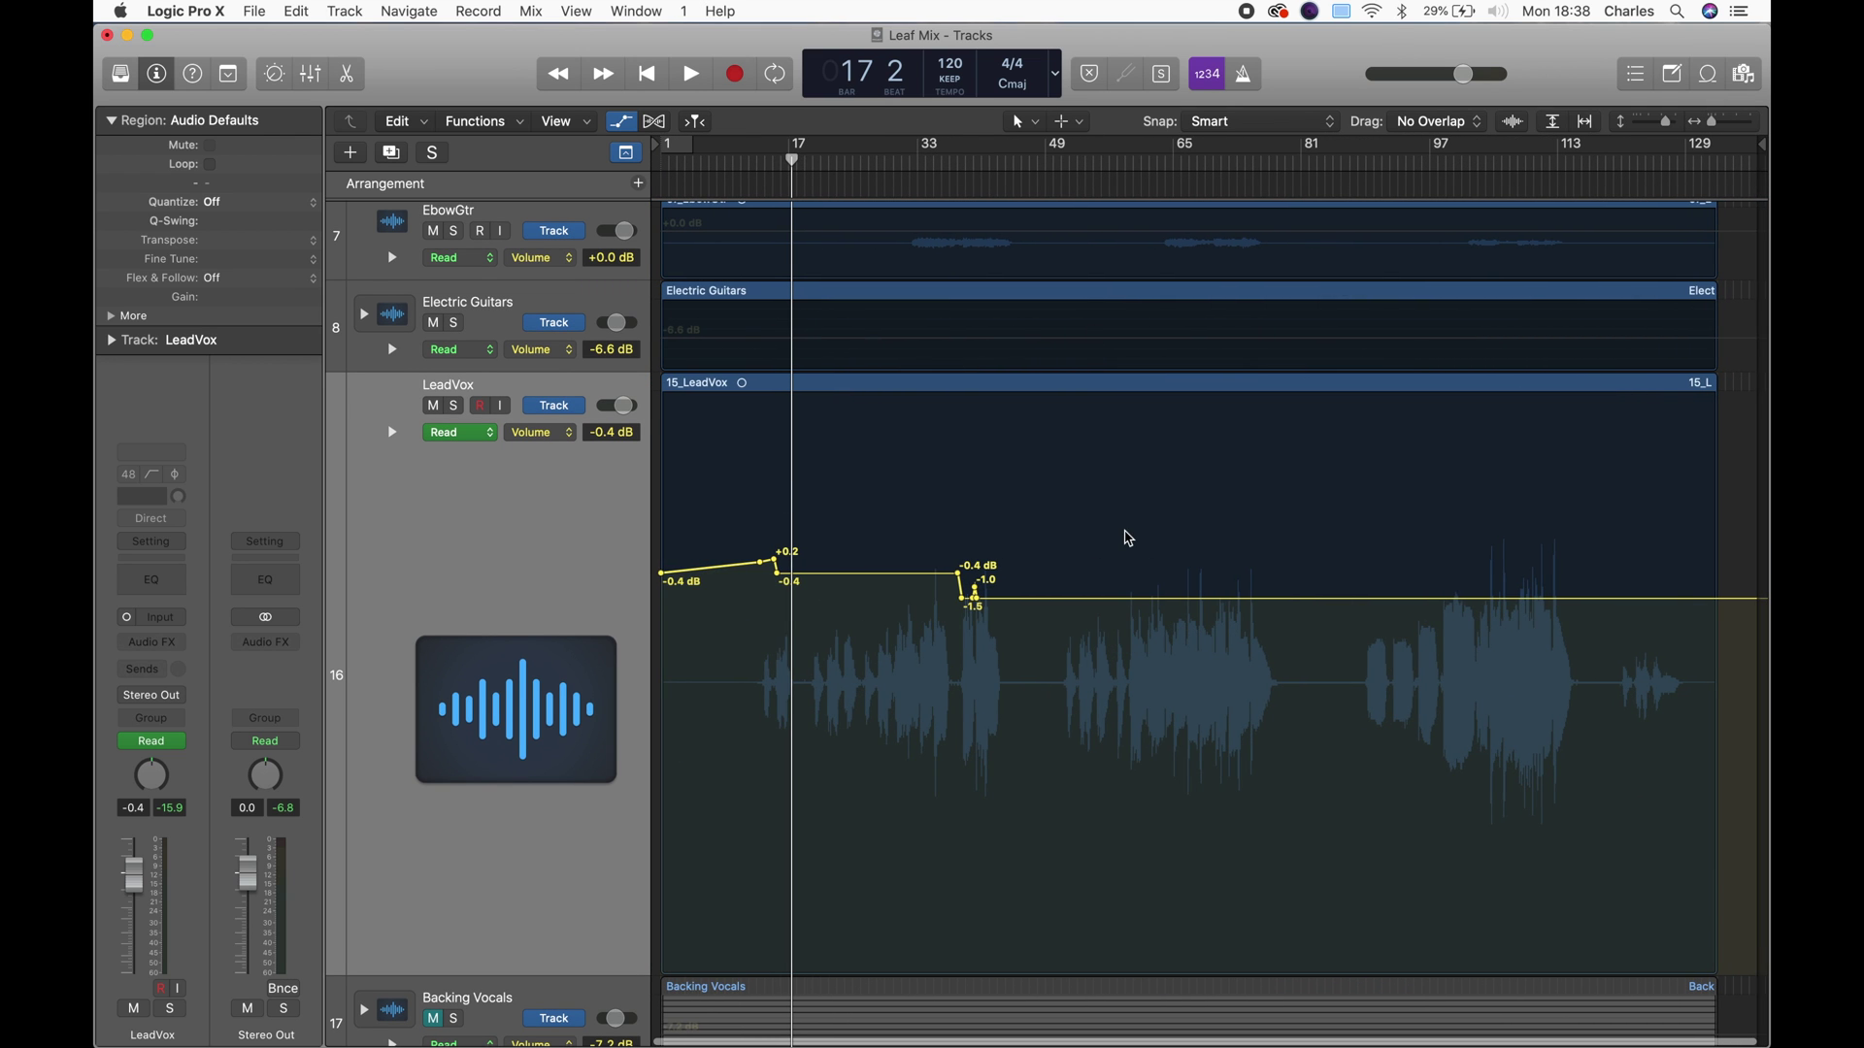
{"action": "left_click_drag", "start_coordinate": [1157, 517], "coordinate": [509, 670]}
{"action": "key", "text": "Delete"}
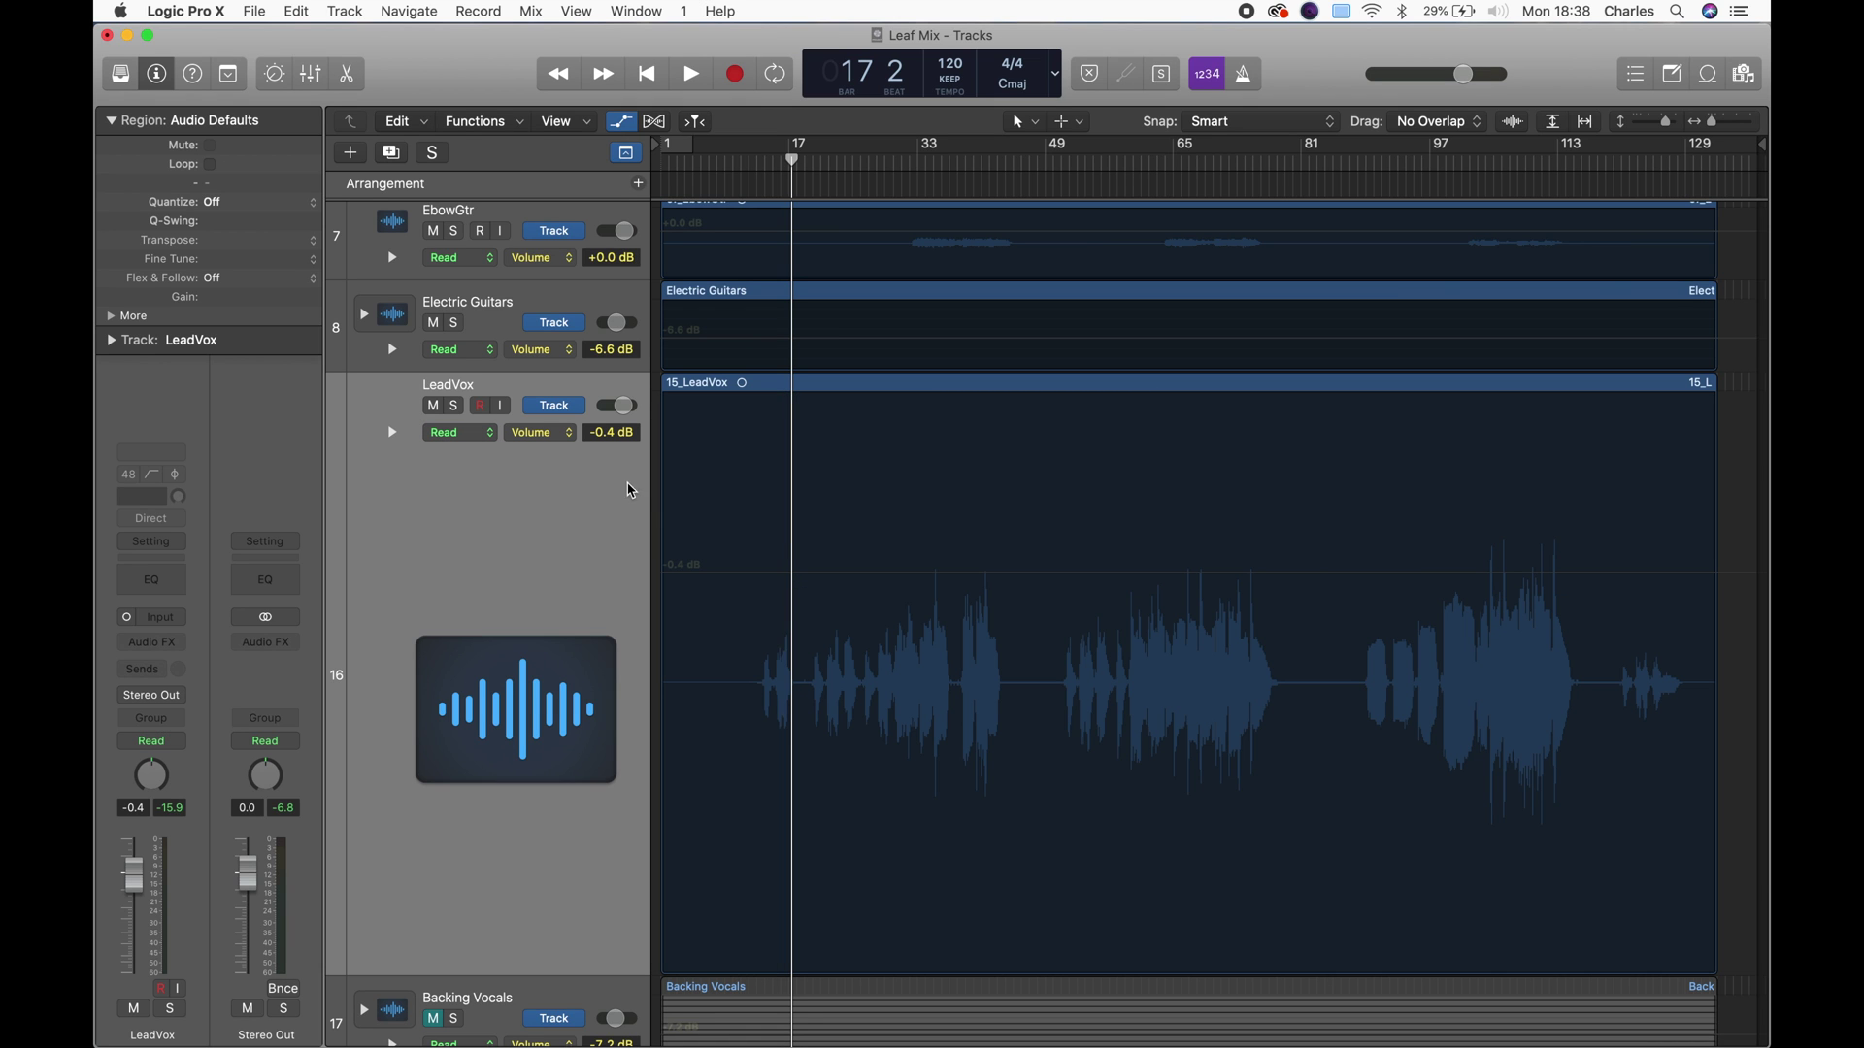
Hide automation, select the 15_LeadVox region, and insert Waves Vocal Rider (m) Mono.
{"action": "left_click", "coordinate": [633, 124]}
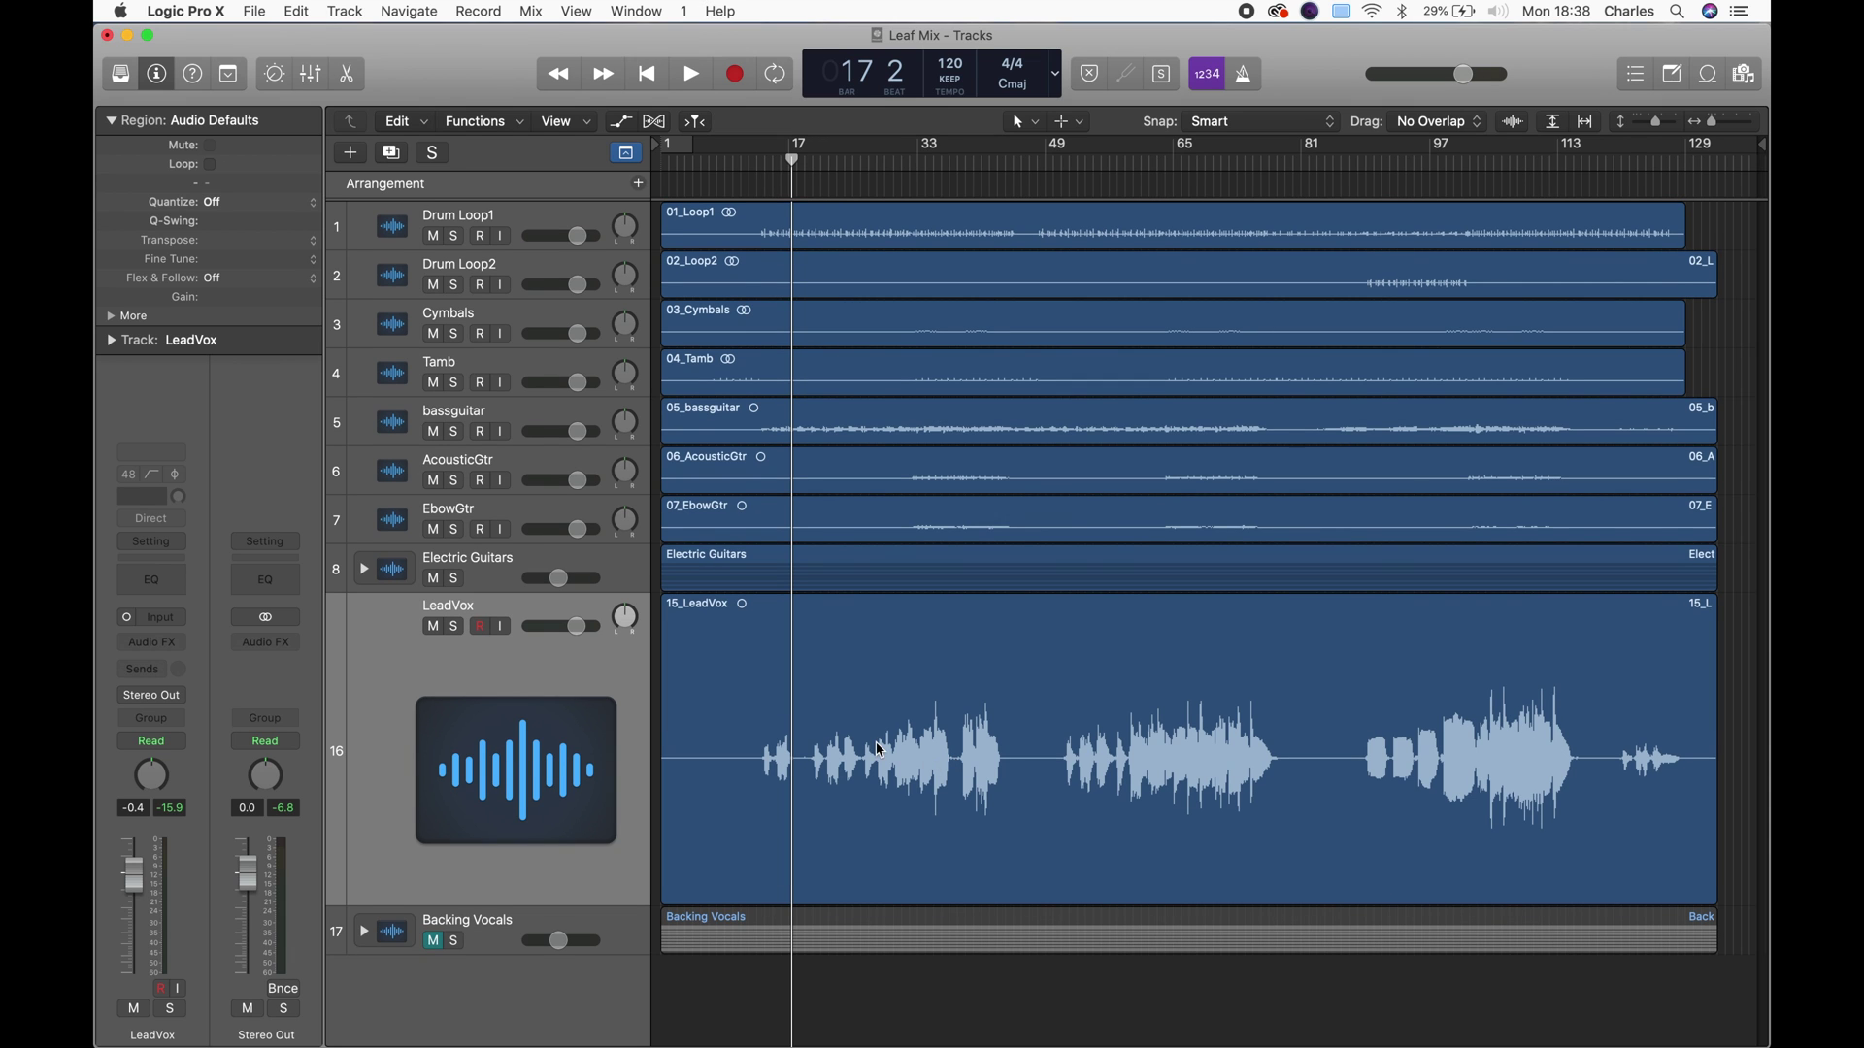
{"action": "left_click", "coordinate": [501, 706]}
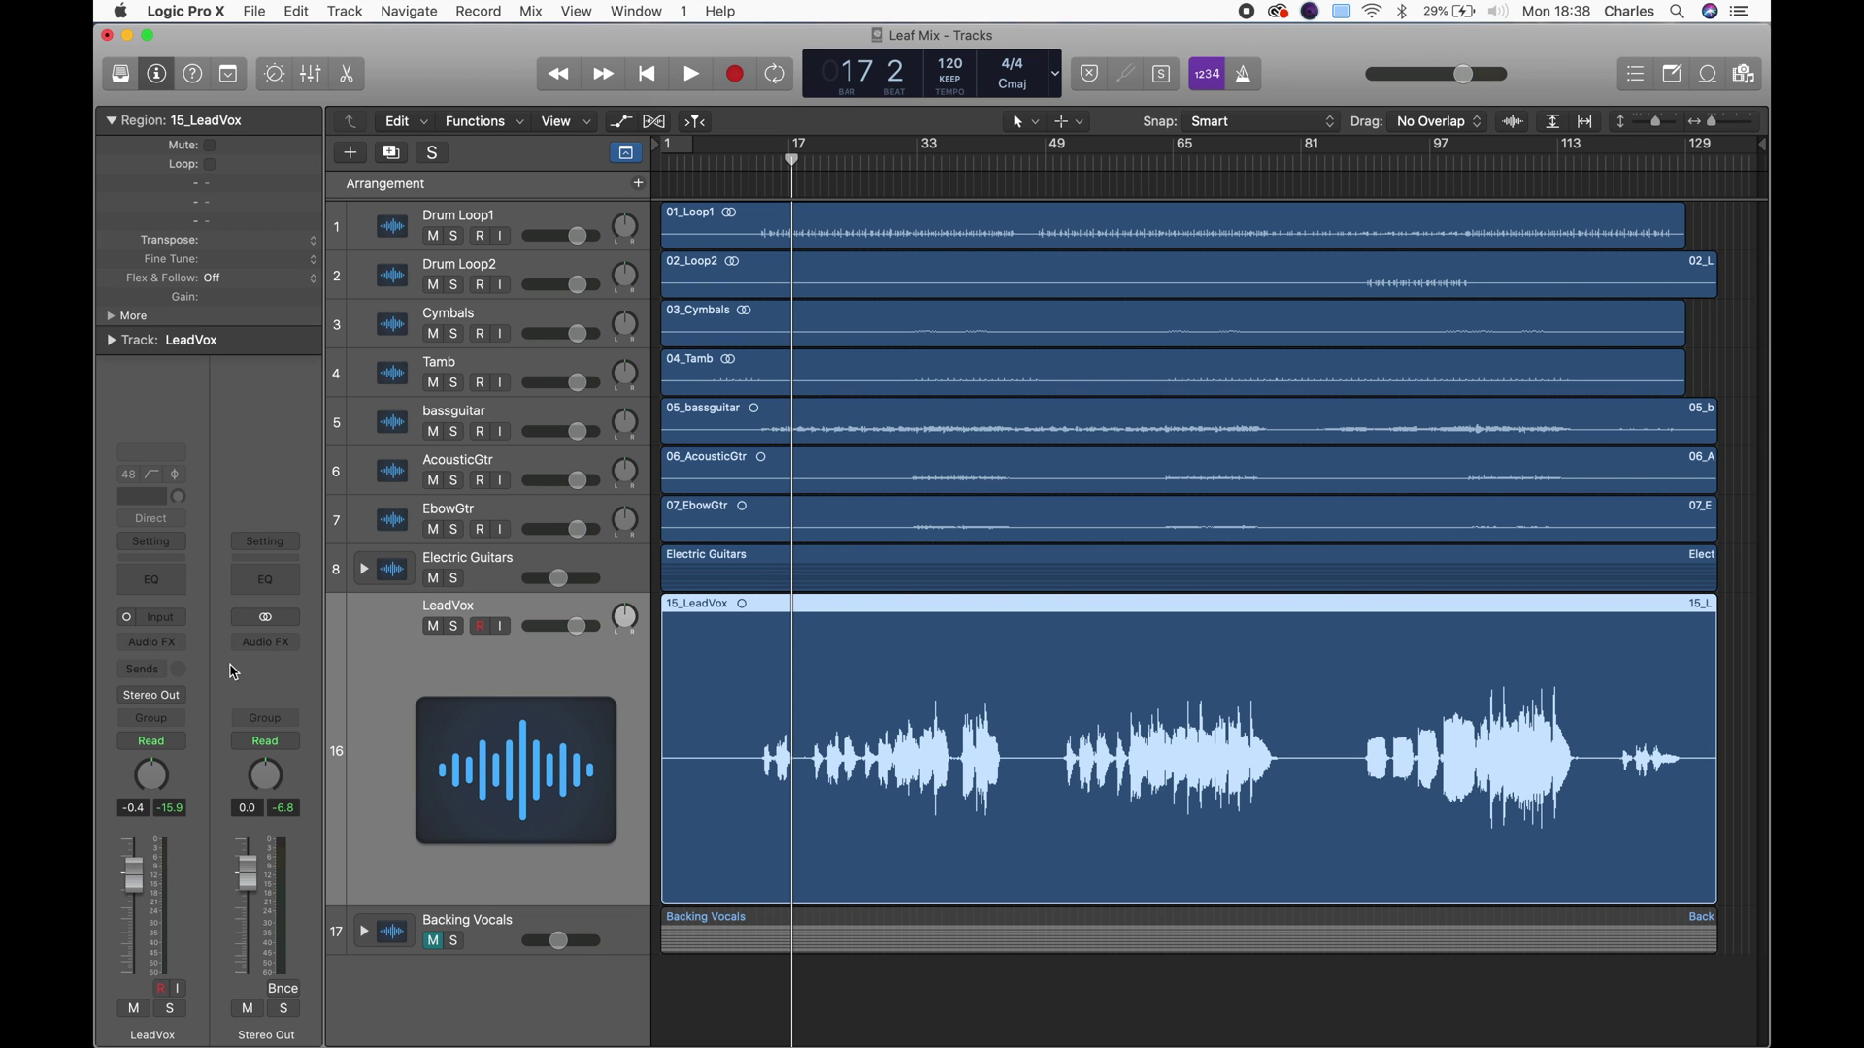
{"action": "left_click", "coordinate": [175, 645]}
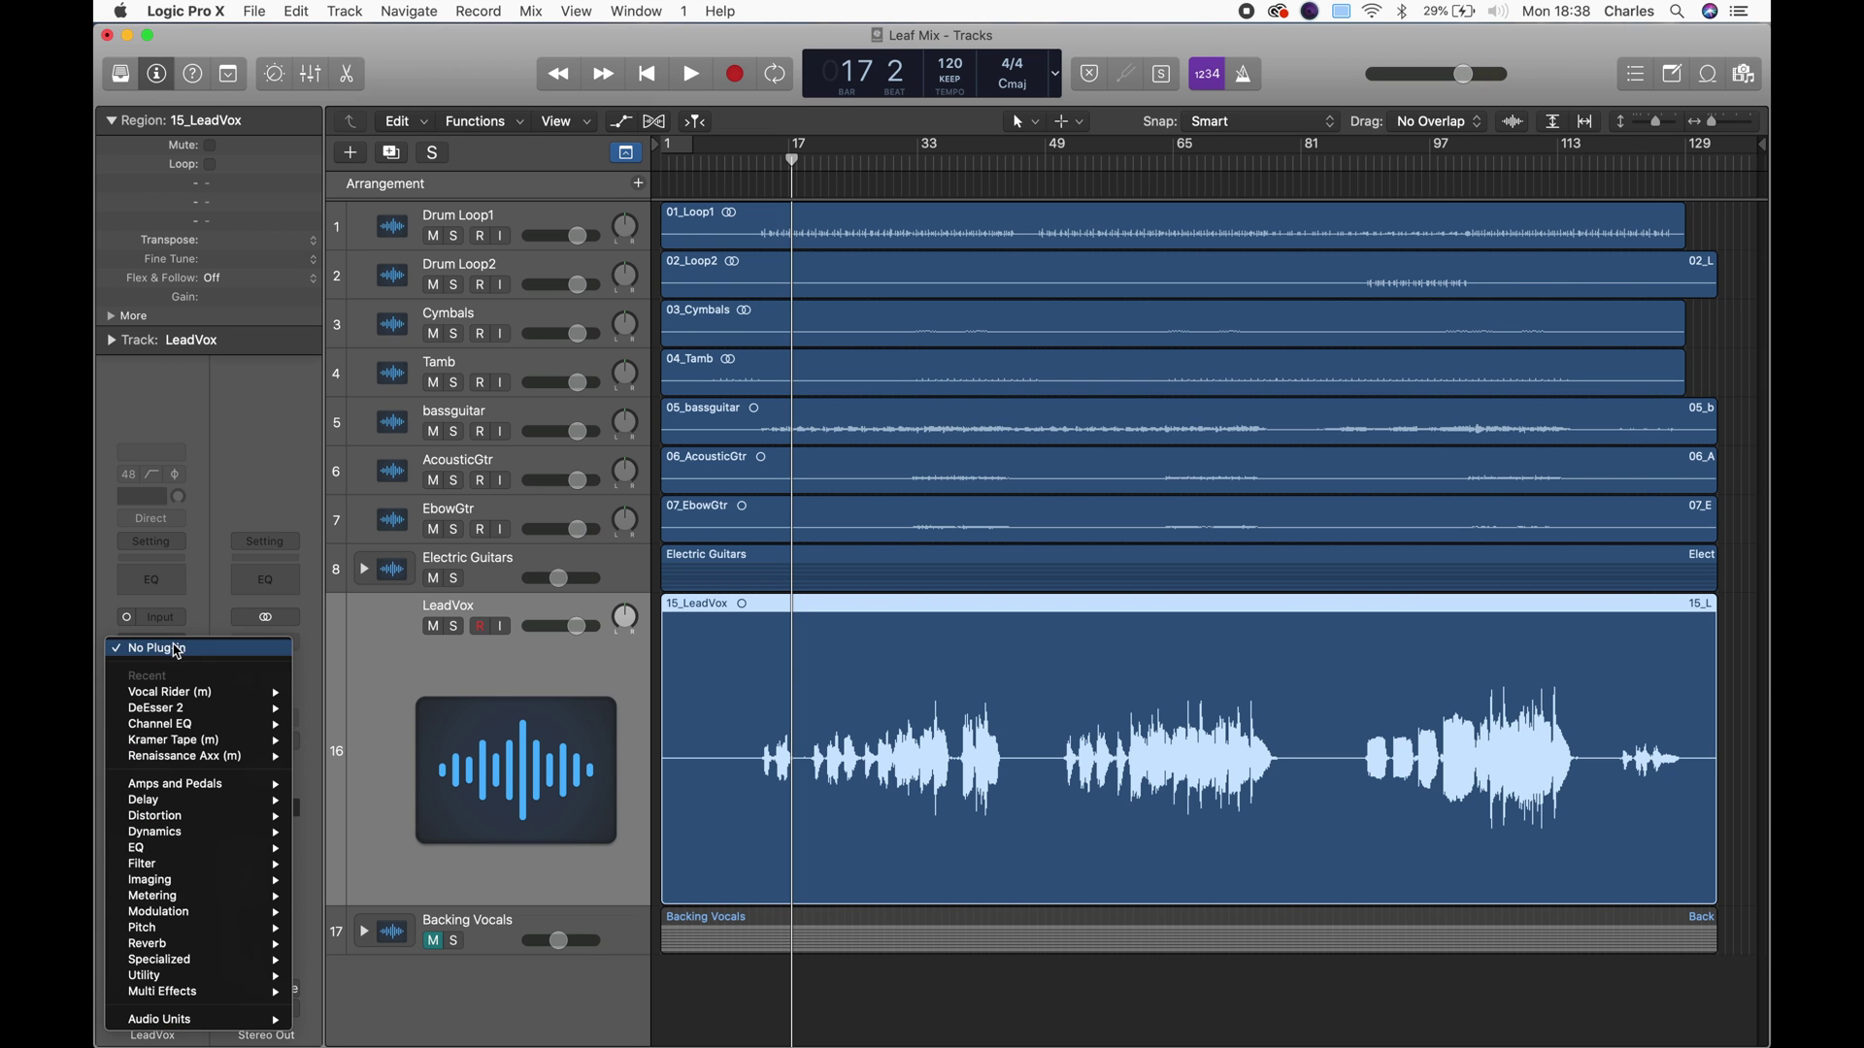
{"action": "mouse_move", "coordinate": [216, 1021]}
{"action": "mouse_move", "coordinate": [369, 1031]}
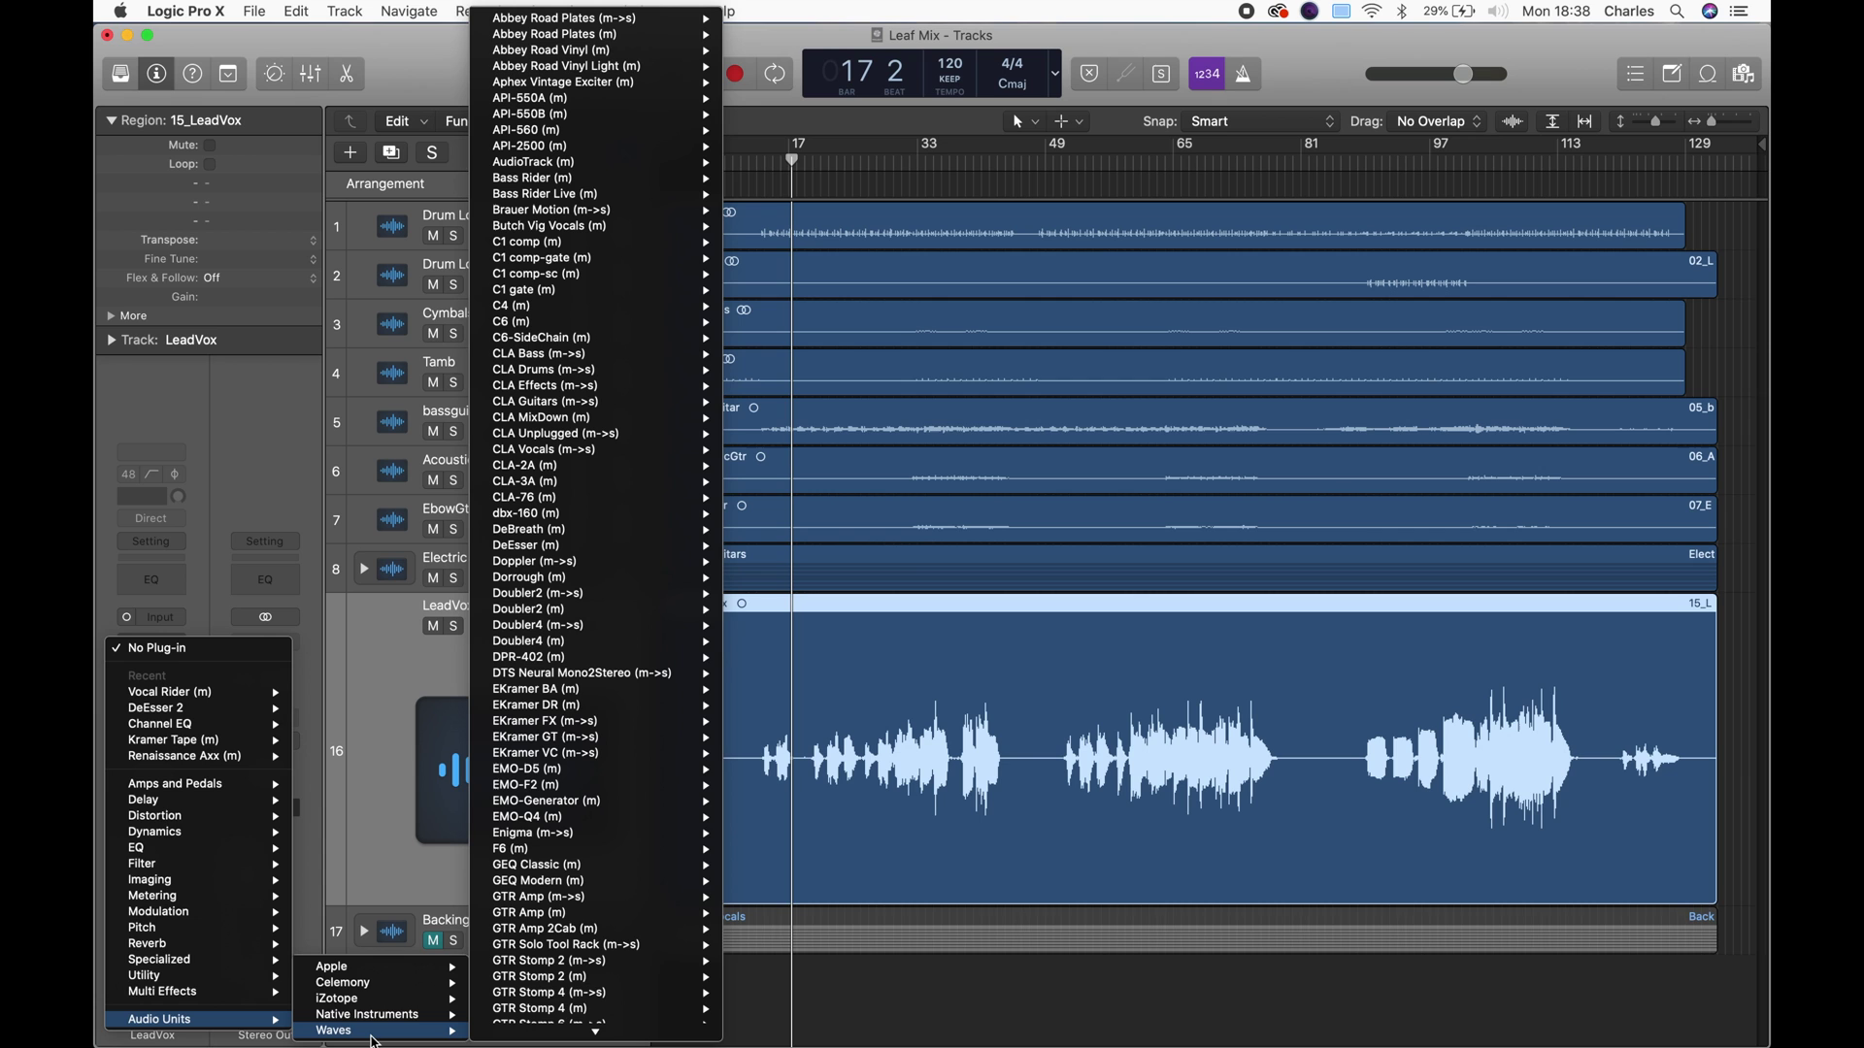
{"action": "mouse_move", "coordinate": [623, 995]}
{"action": "mouse_move", "coordinate": [614, 1039]}
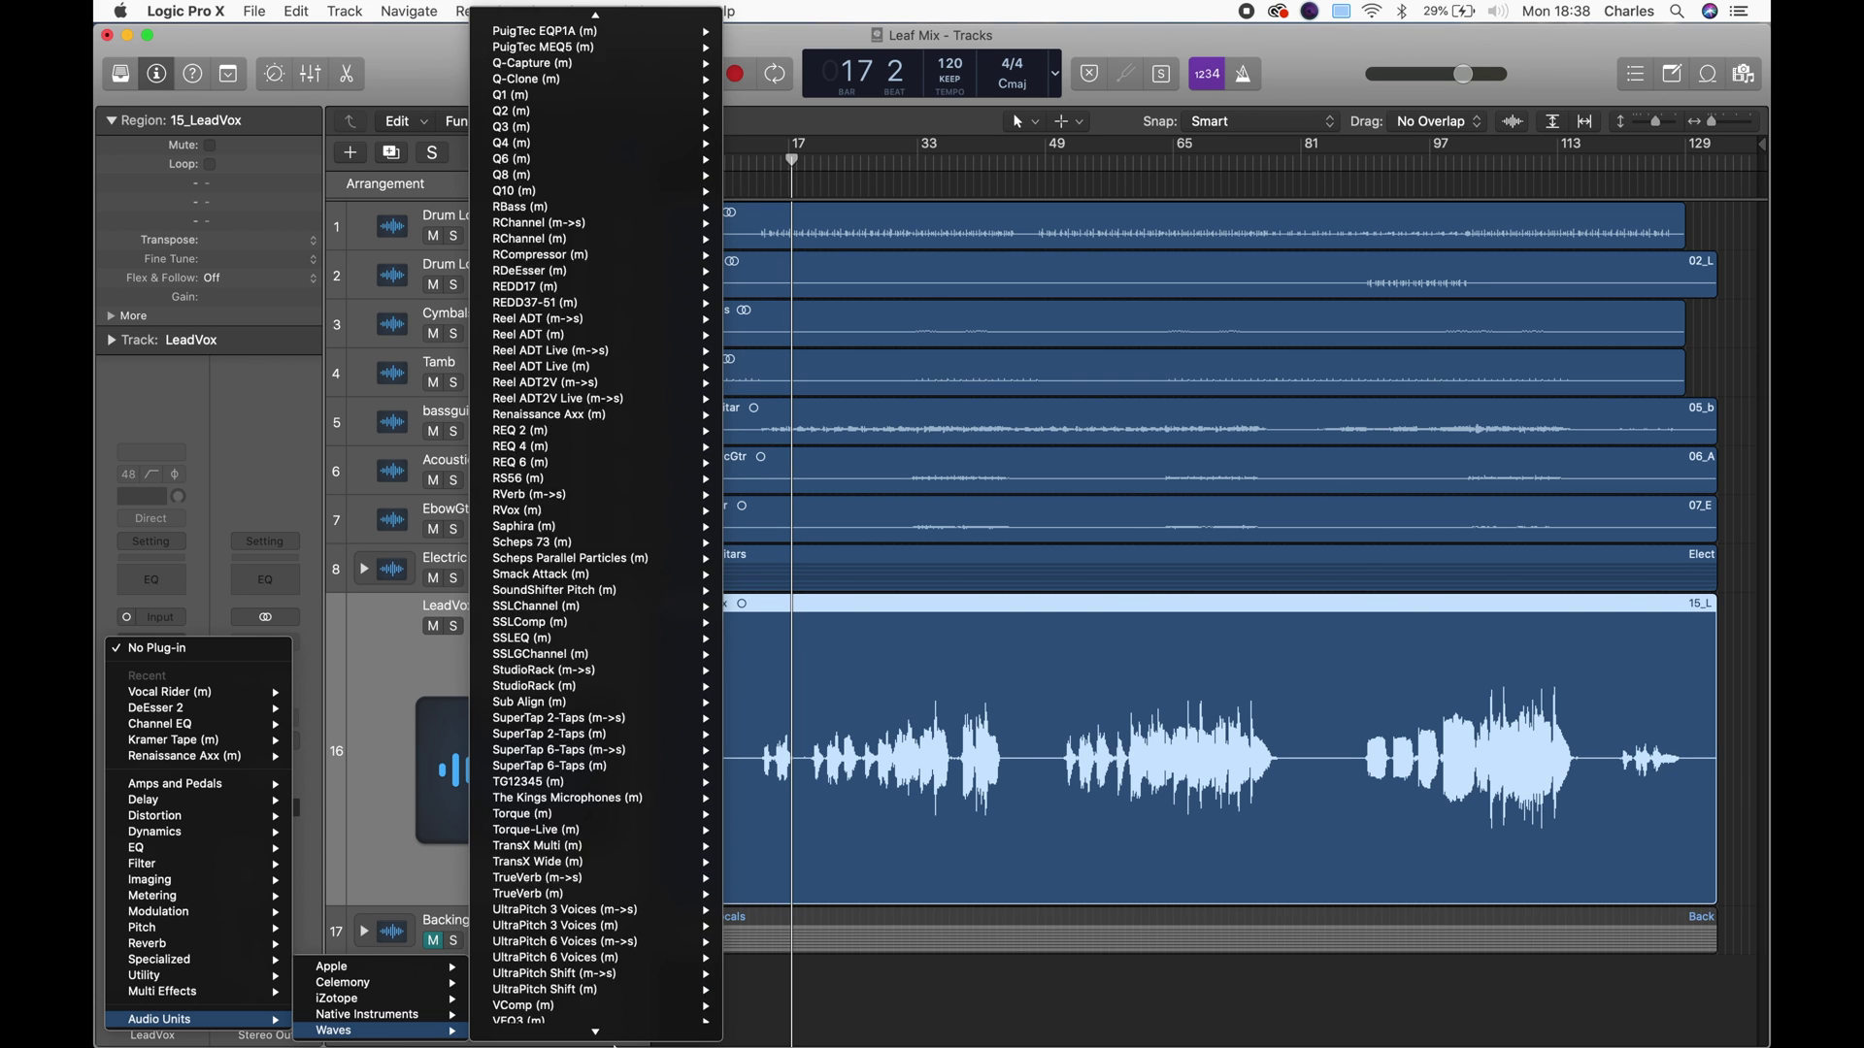
{"action": "mouse_move", "coordinate": [680, 792]}
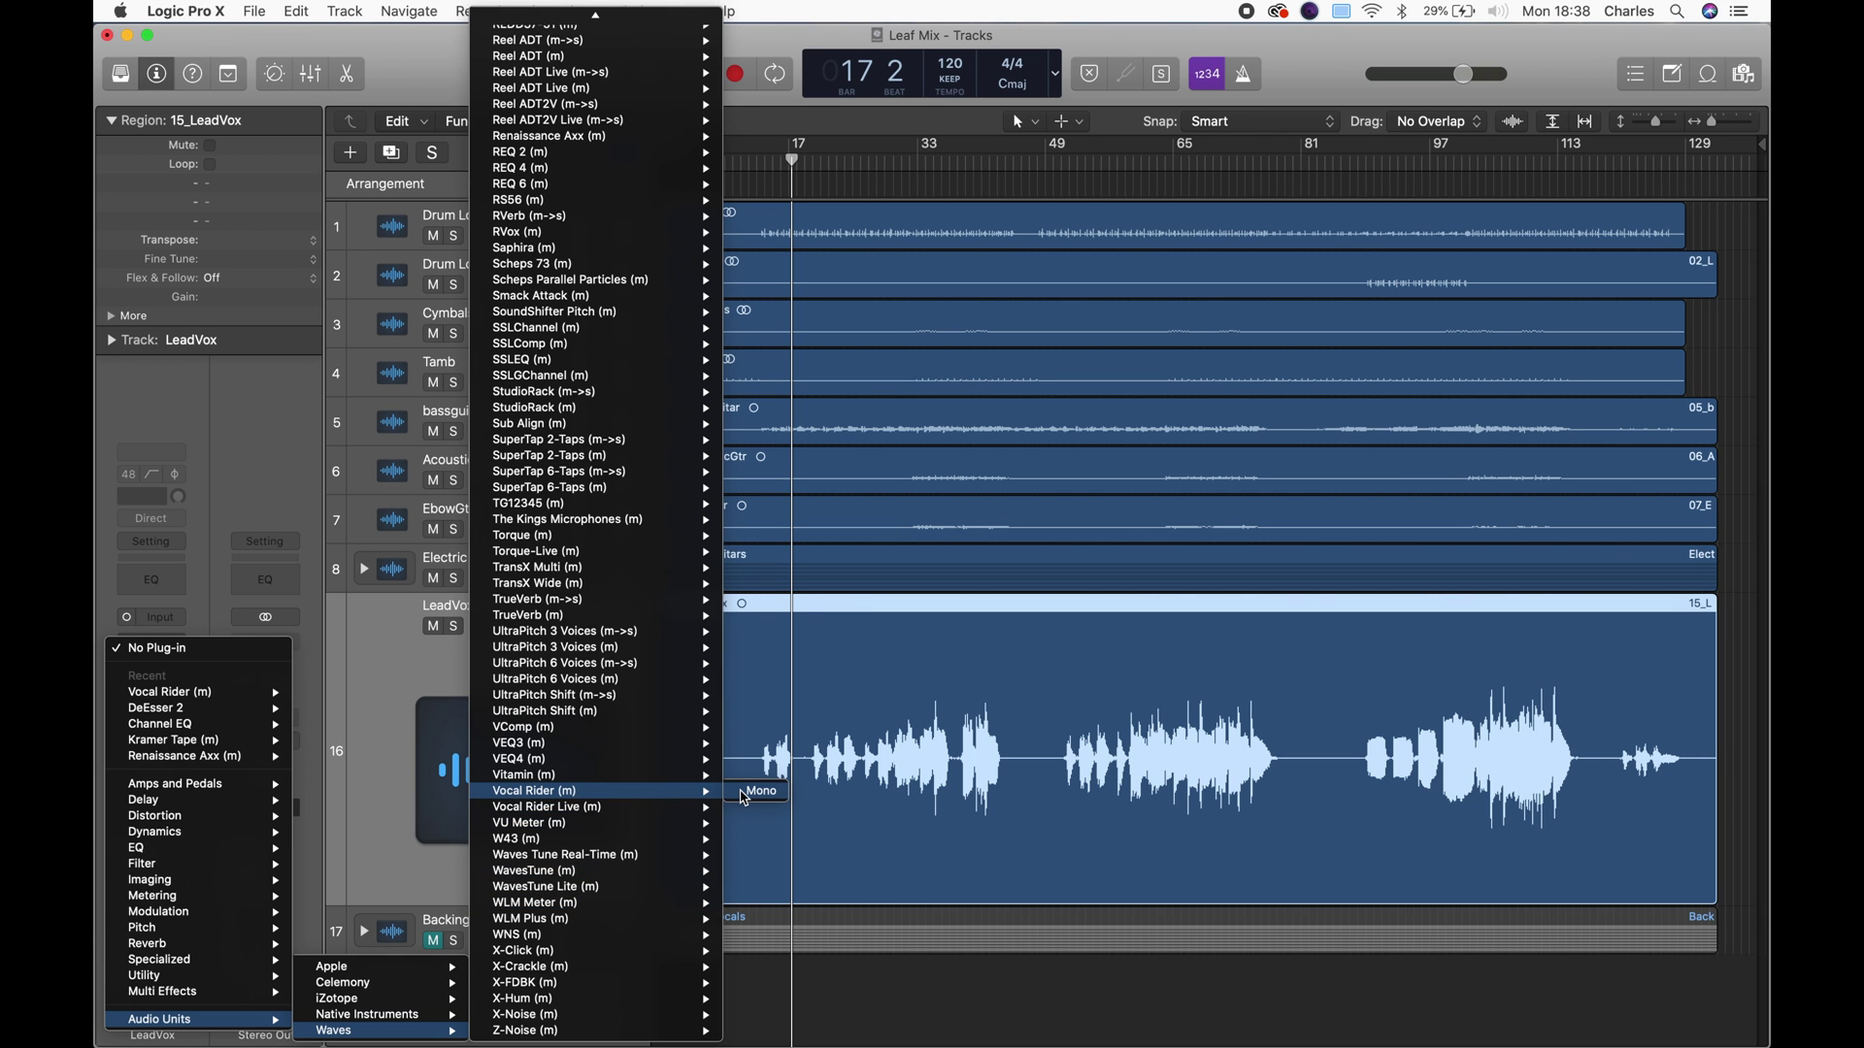
{"action": "left_click", "coordinate": [744, 793]}
Move the Vocal Rider window aside and set Rider 2.0, Range 11.8 dB, Output 0.0.
{"action": "left_click_drag", "start_coordinate": [272, 52], "coordinate": [1521, 80]}
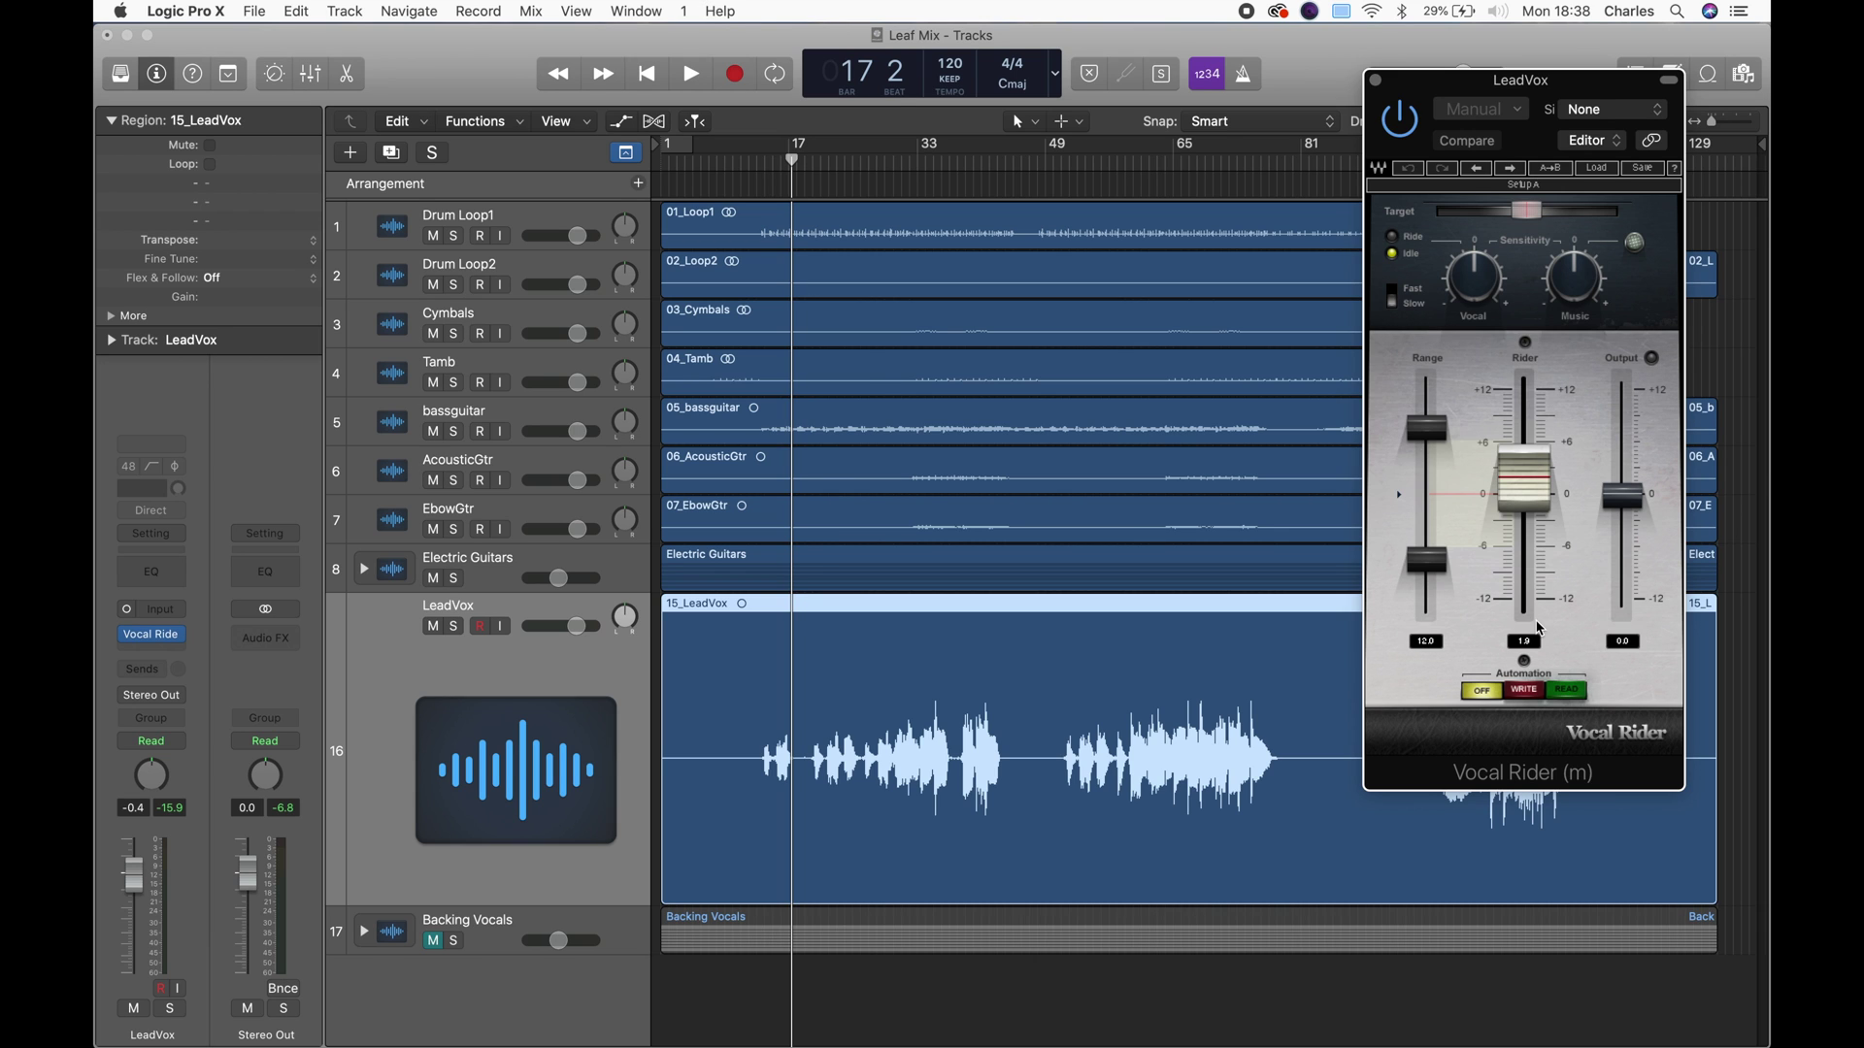
{"action": "mouse_move", "coordinate": [1521, 497]}
{"action": "left_mouse_down"}
{"action": "mouse_move", "coordinate": [1520, 406]}
{"action": "mouse_move", "coordinate": [1522, 517]}
{"action": "left_mouse_up"}
{"action": "left_click_drag", "start_coordinate": [1423, 381], "coordinate": [1425, 427]}
{"action": "left_click_drag", "start_coordinate": [1426, 616], "coordinate": [1426, 557]}
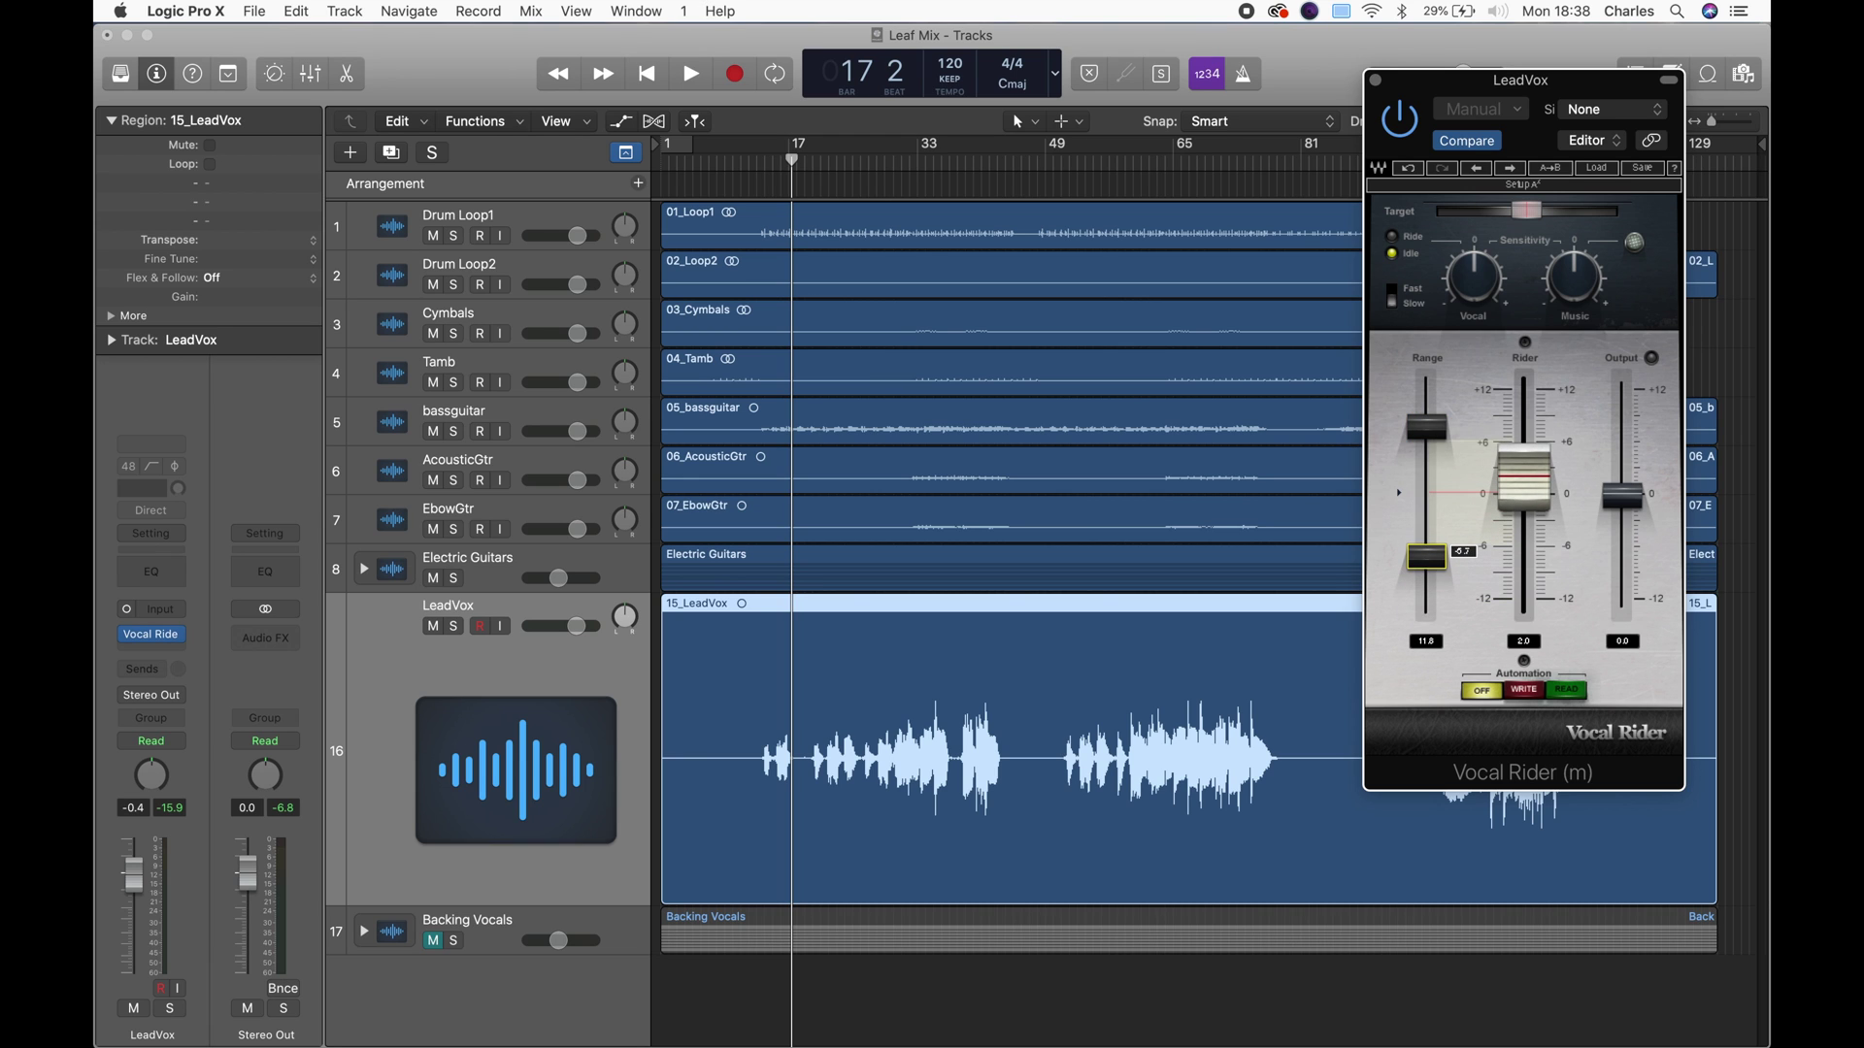
{"action": "left_click", "coordinate": [1426, 427]}
{"action": "mouse_move", "coordinate": [1623, 495]}
{"action": "left_mouse_down"}
{"action": "mouse_move", "coordinate": [1622, 529]}
{"action": "mouse_move", "coordinate": [1623, 413]}
{"action": "mouse_move", "coordinate": [1623, 537]}
{"action": "mouse_move", "coordinate": [1623, 494]}
{"action": "left_mouse_up"}
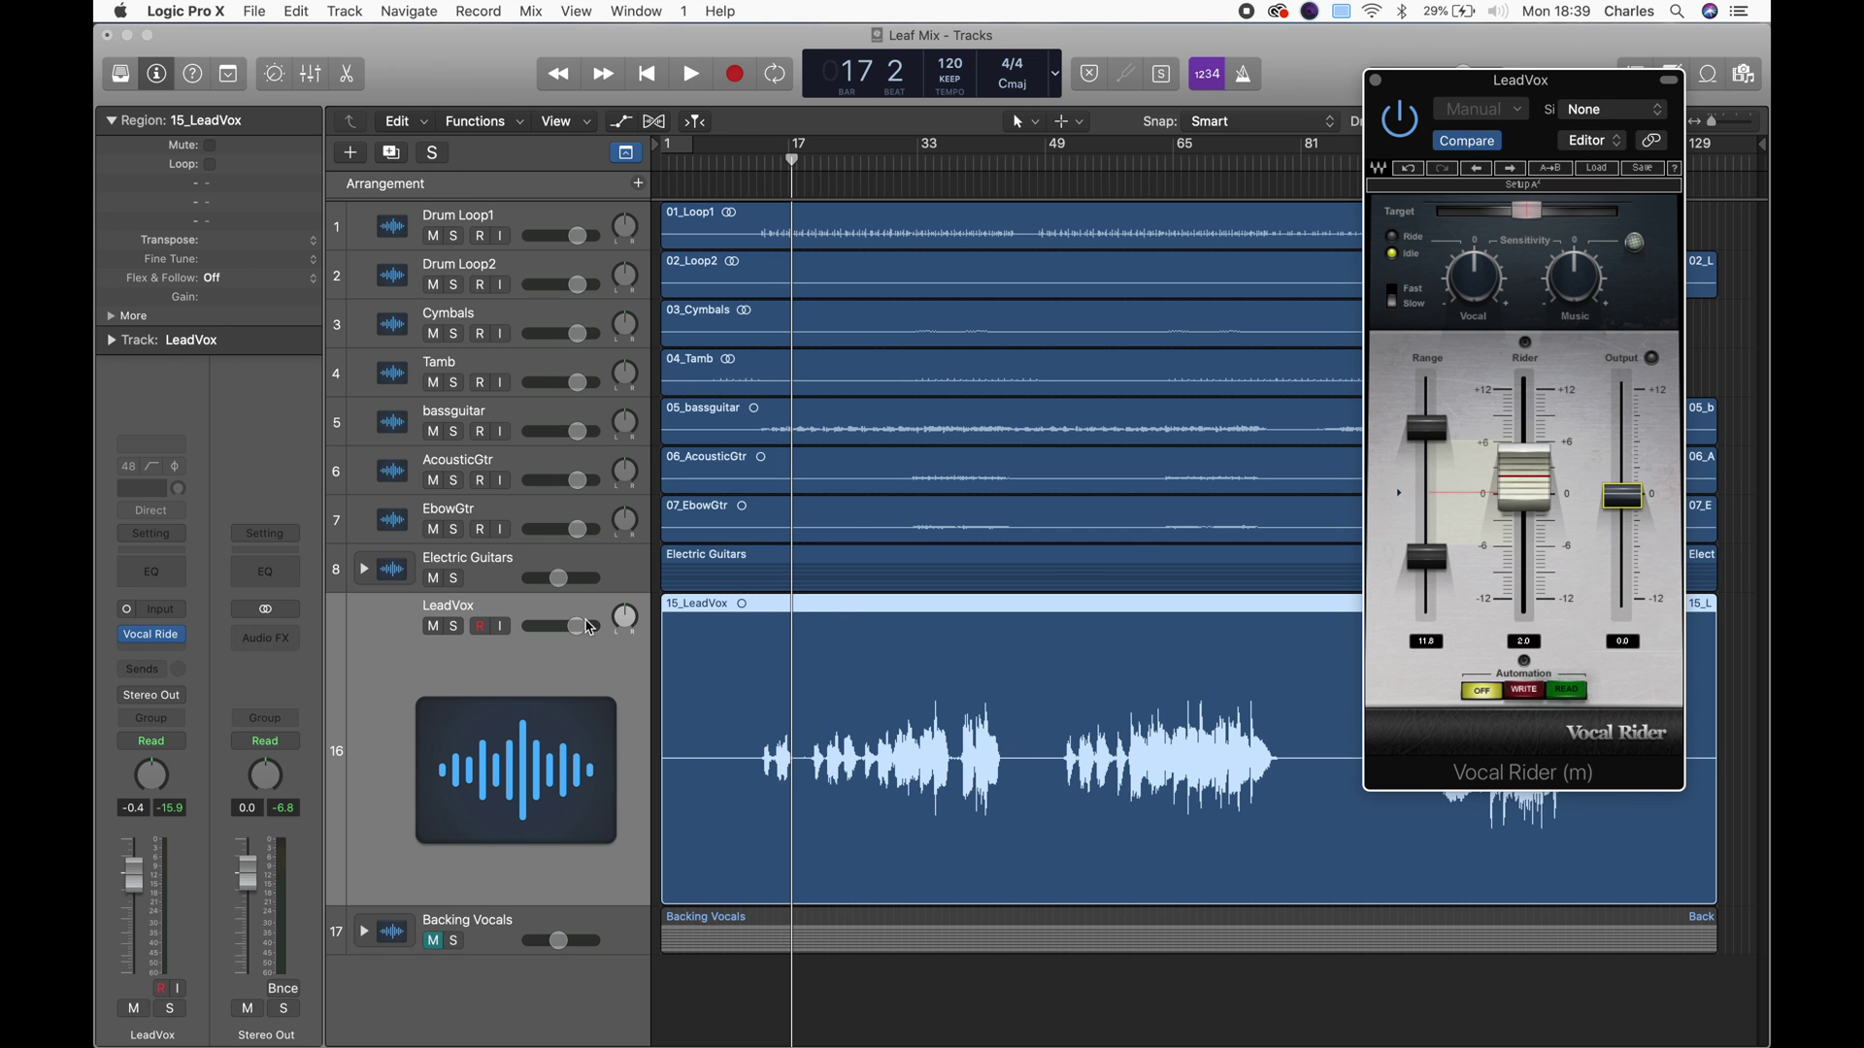
Send Drum Loop1 and tracks 2–8 to Bus 1 at about -6.1 dB.
{"action": "left_click", "coordinate": [521, 225]}
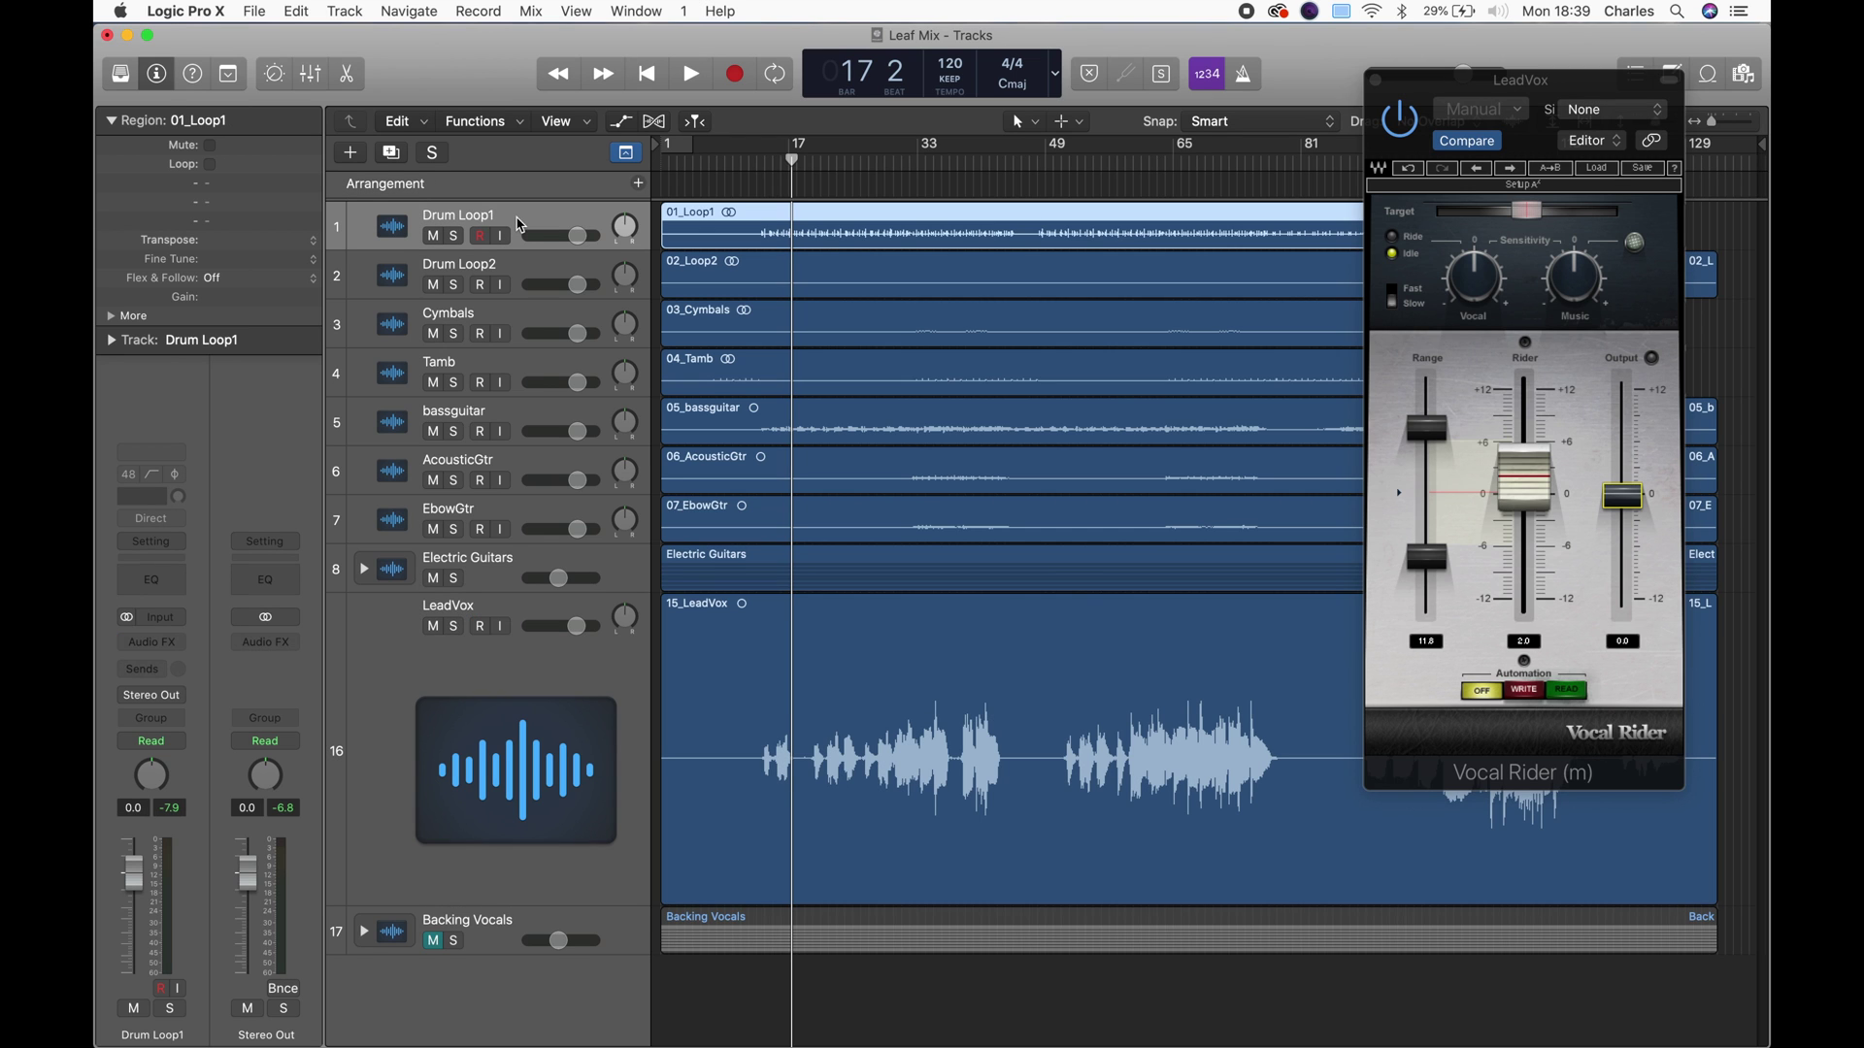
{"action": "left_click", "coordinate": [482, 566], "text": "shift"}
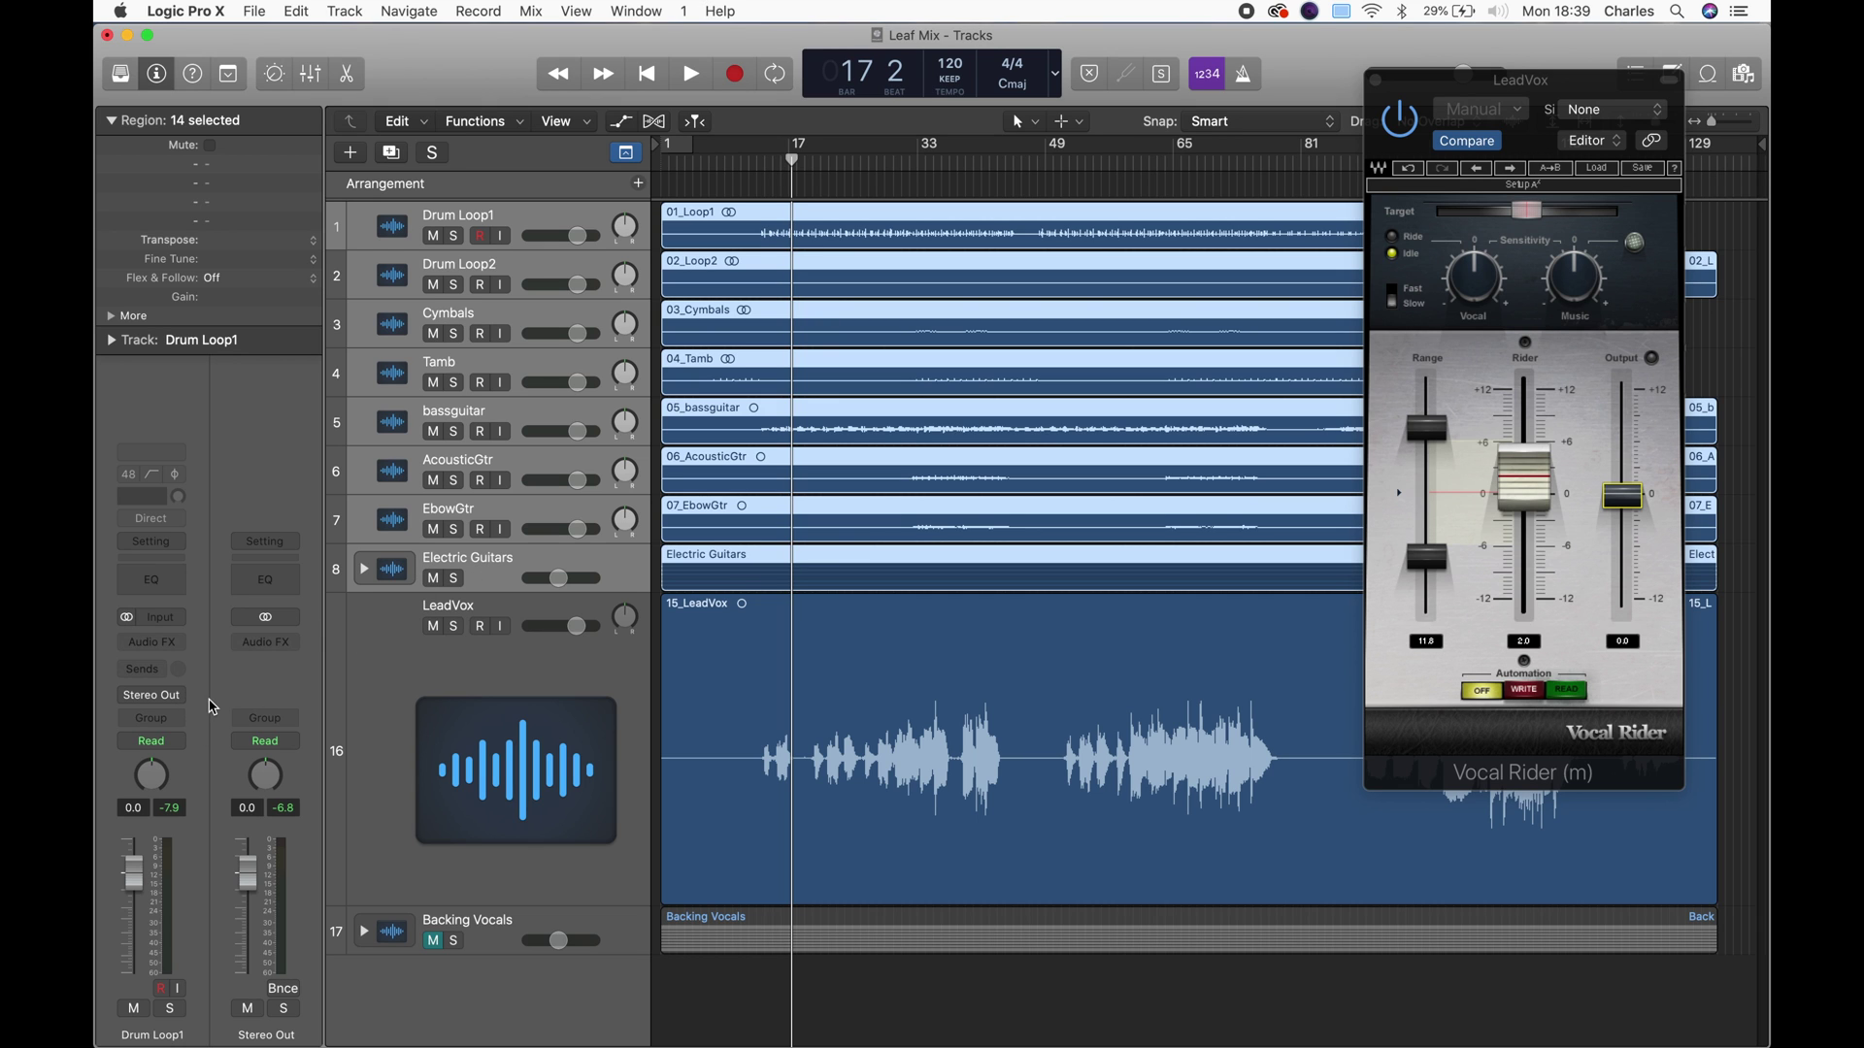
{"action": "left_click", "coordinate": [163, 677]}
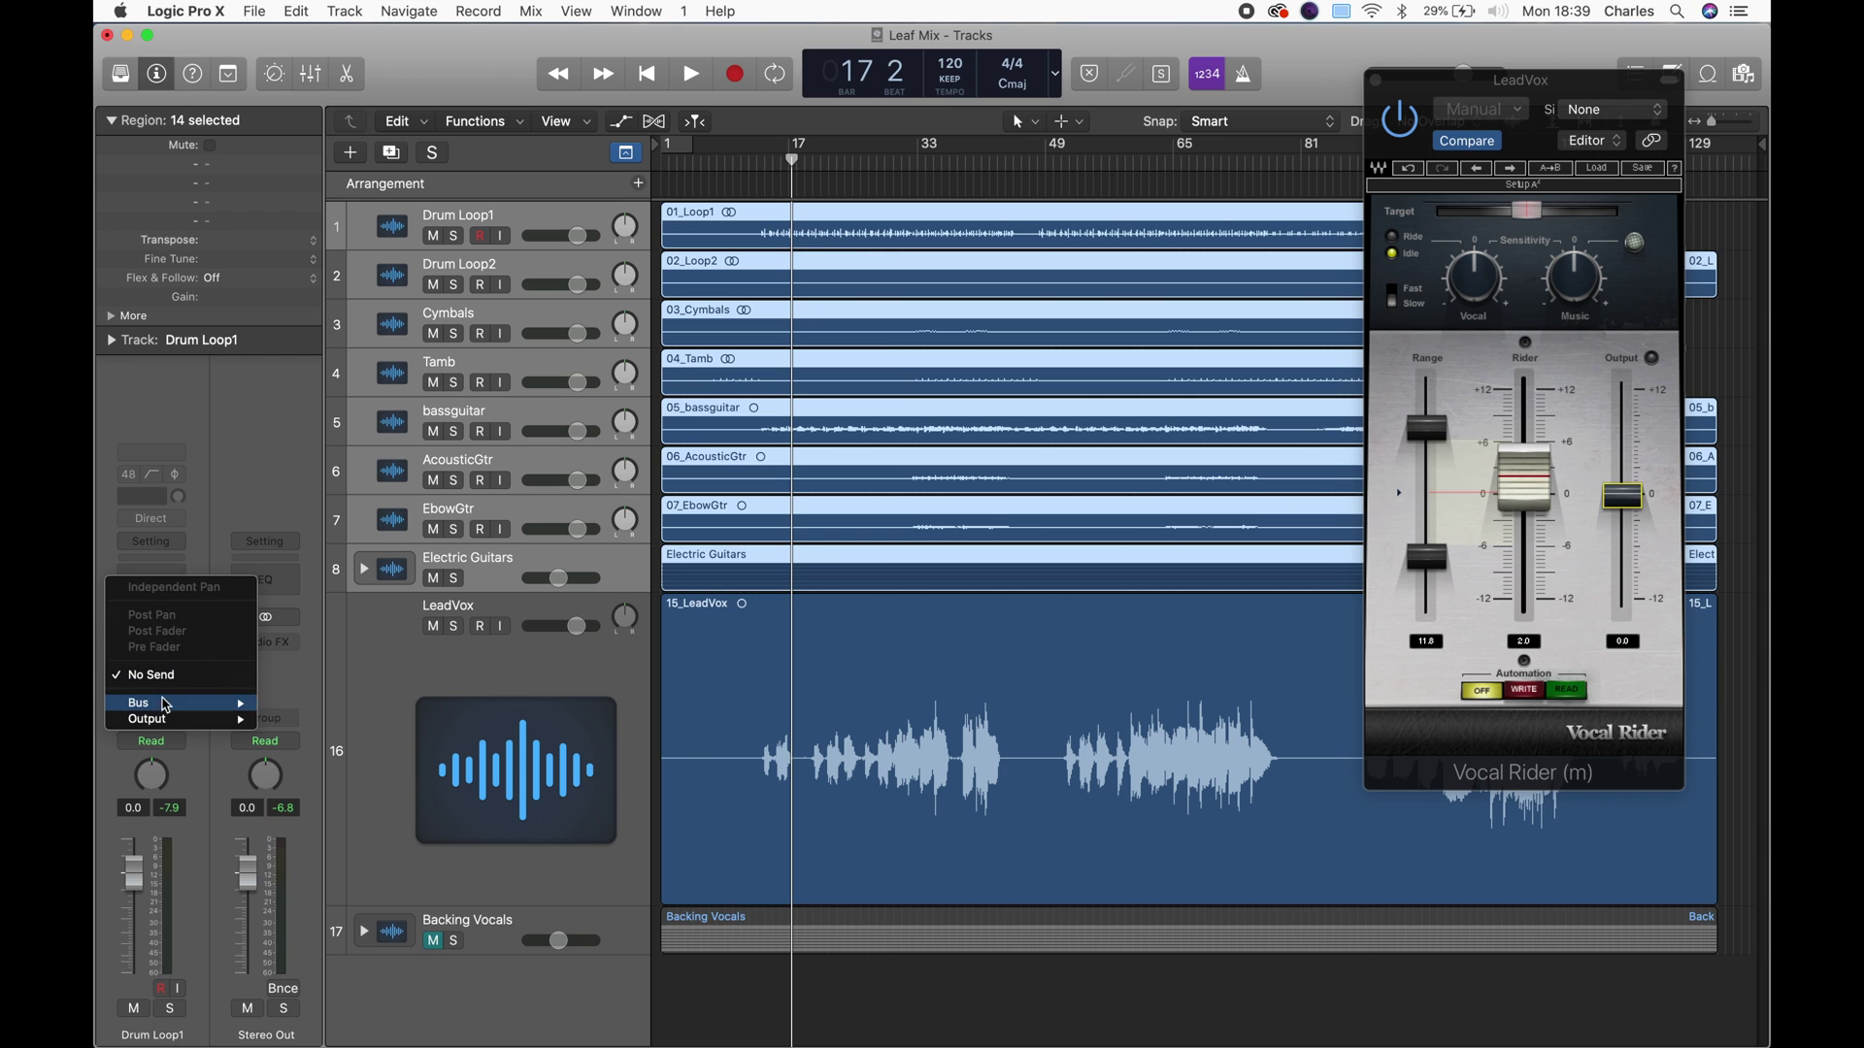
{"action": "mouse_move", "coordinate": [168, 709]}
{"action": "left_click", "coordinate": [308, 415]}
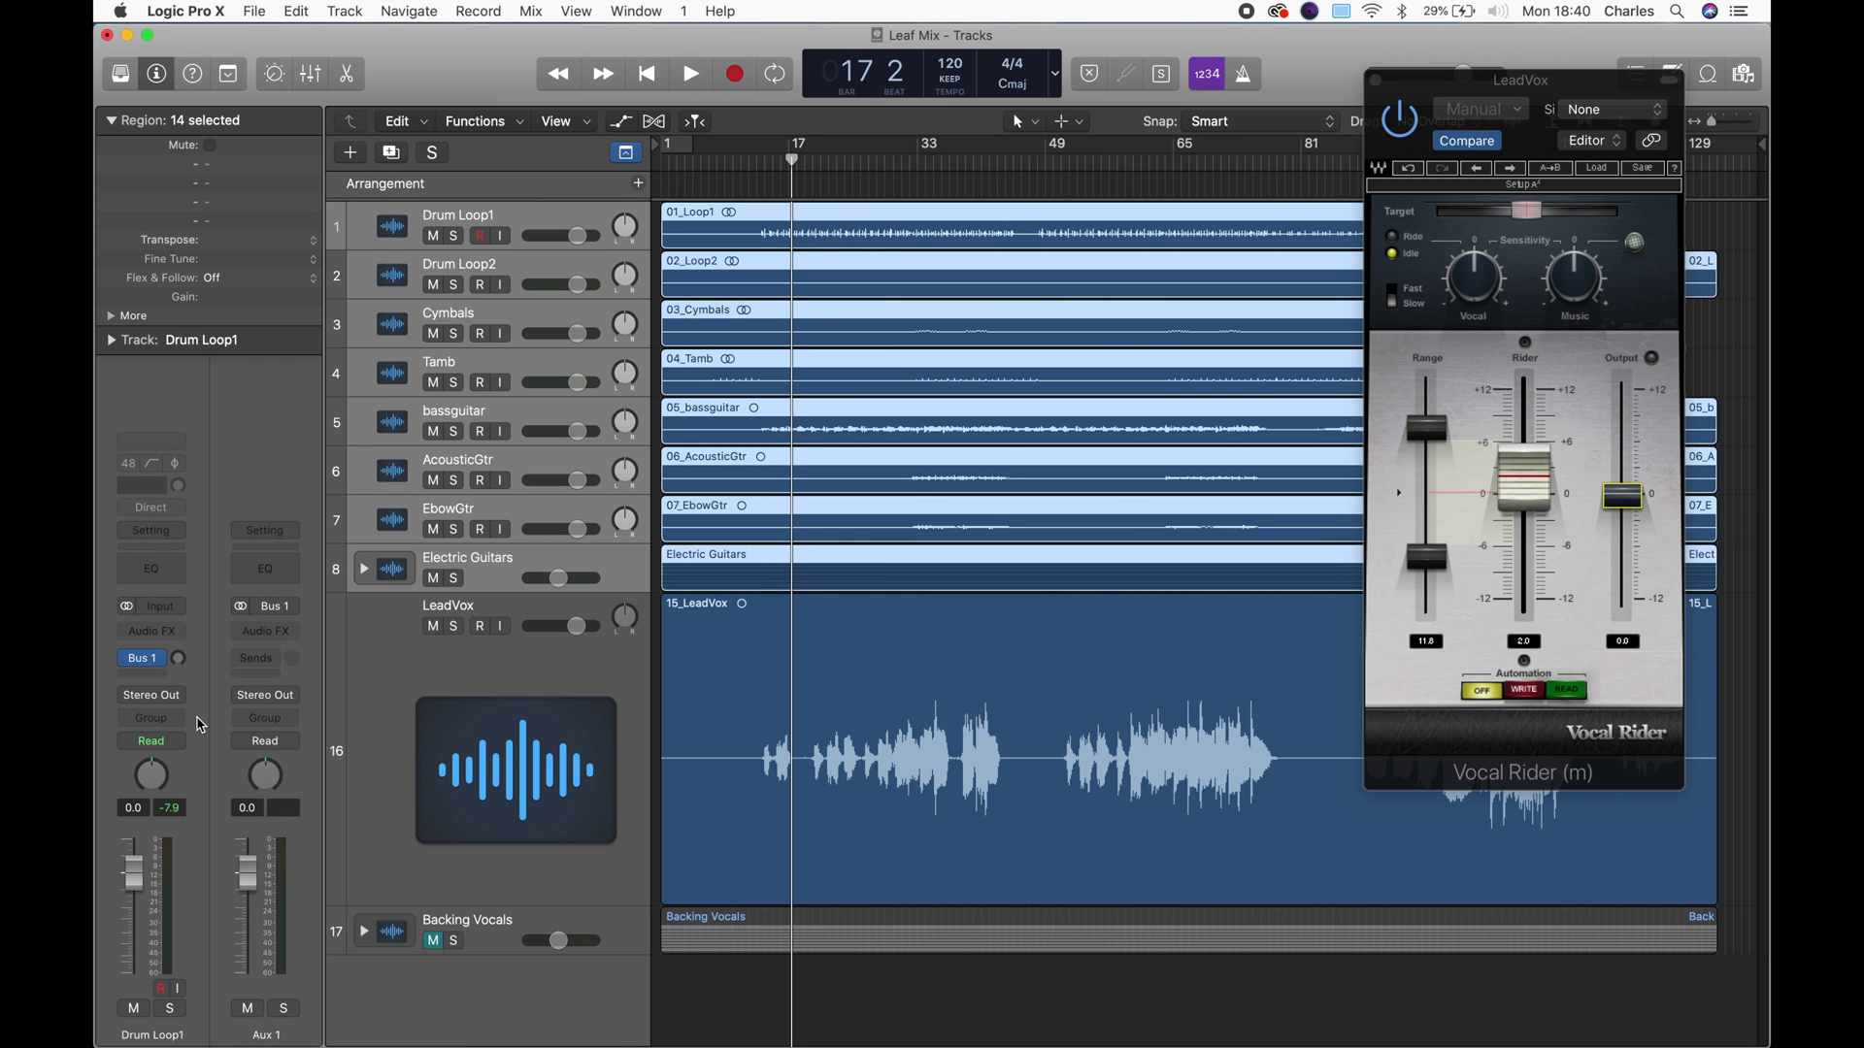
{"action": "left_click_drag", "start_coordinate": [178, 664], "coordinate": [181, 574]}
Set the Vocal Rider side-chain source to Bus 1.
{"action": "left_click", "coordinate": [1615, 112]}
{"action": "mouse_move", "coordinate": [1612, 164]}
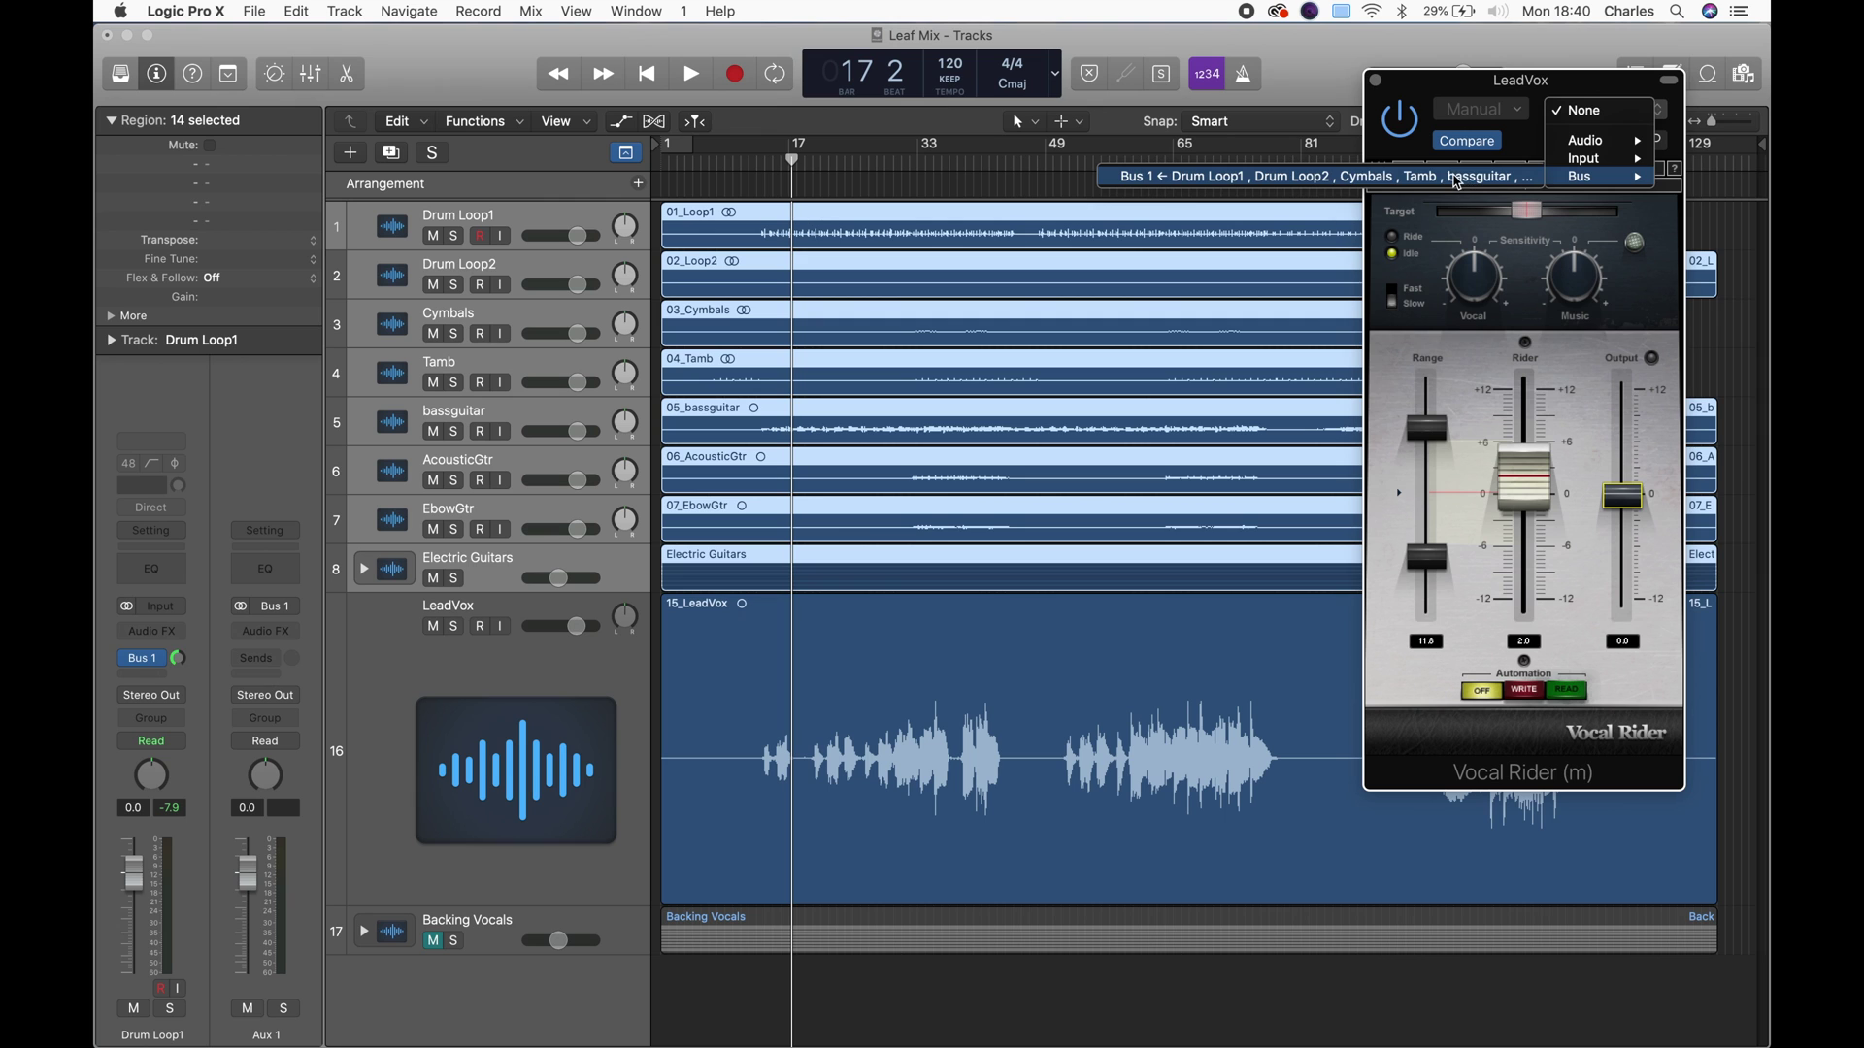
{"action": "left_click", "coordinate": [1456, 177]}
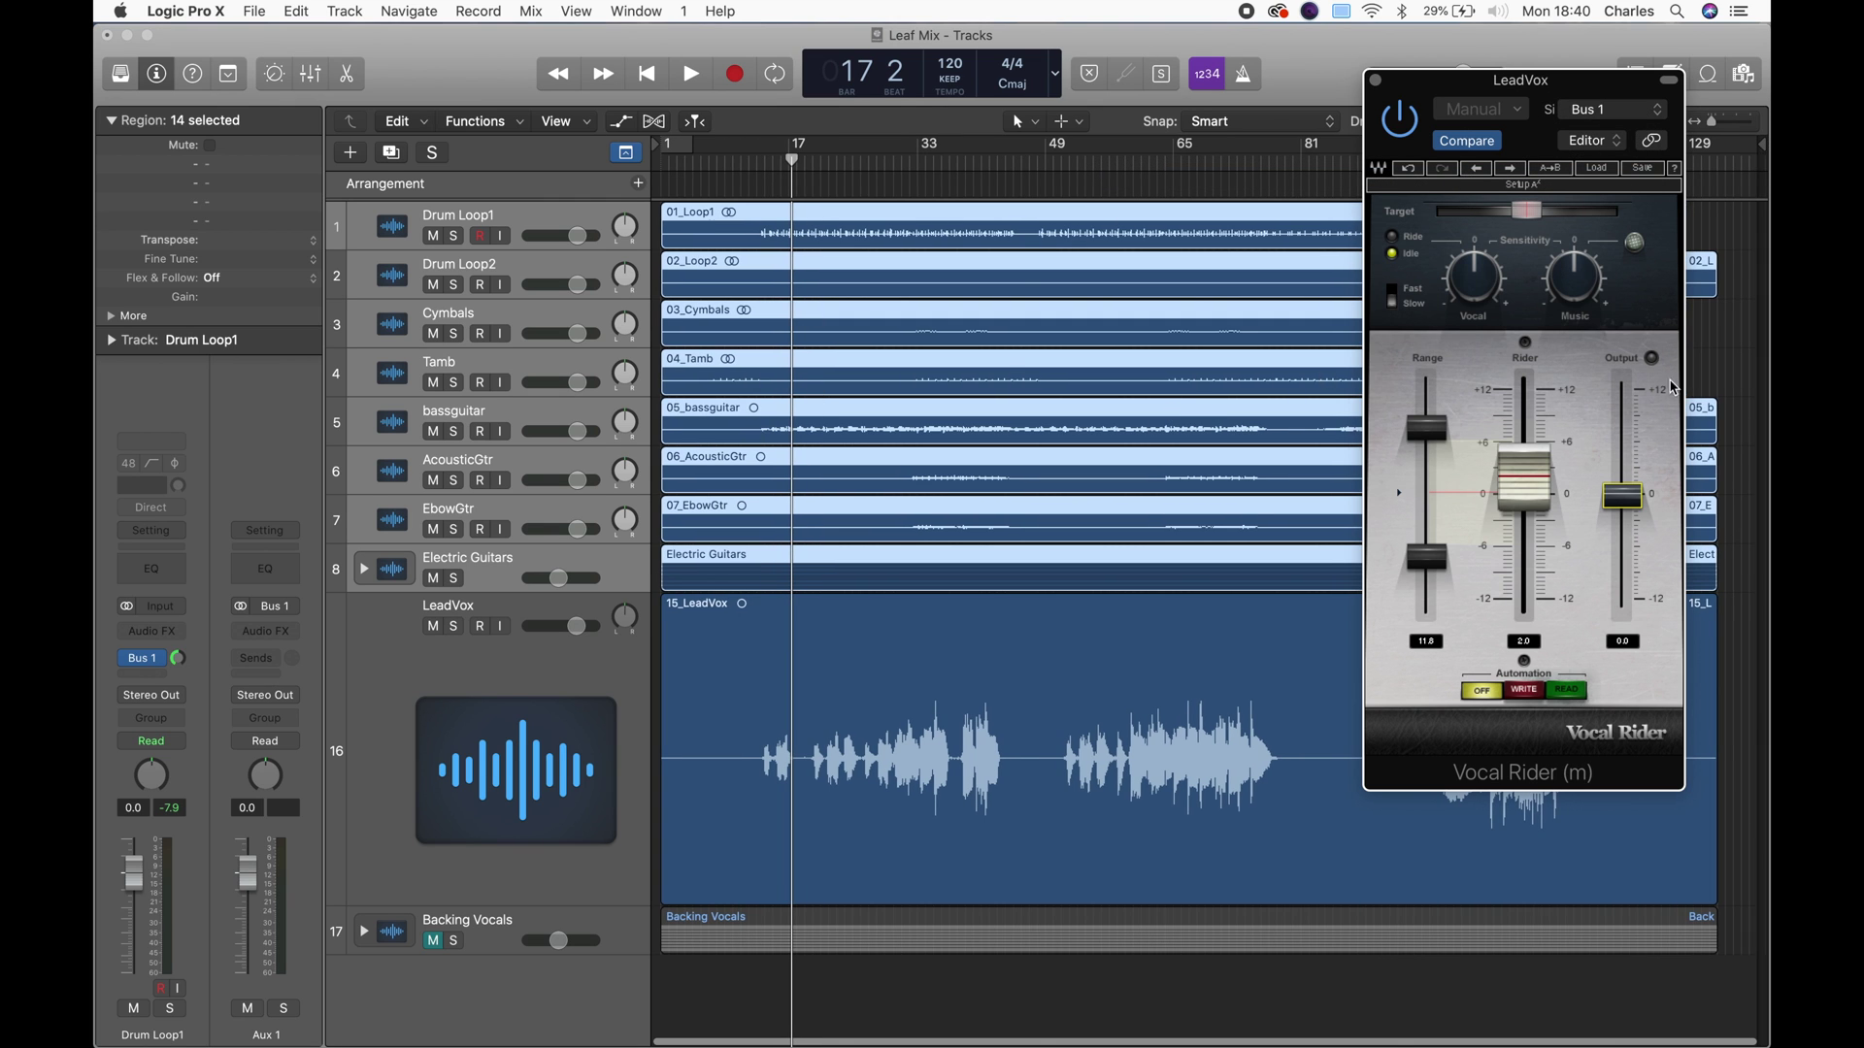
Play the song with the Vocal Rider window moved aside, zoomed in near the playhead.
{"action": "key", "text": "space"}
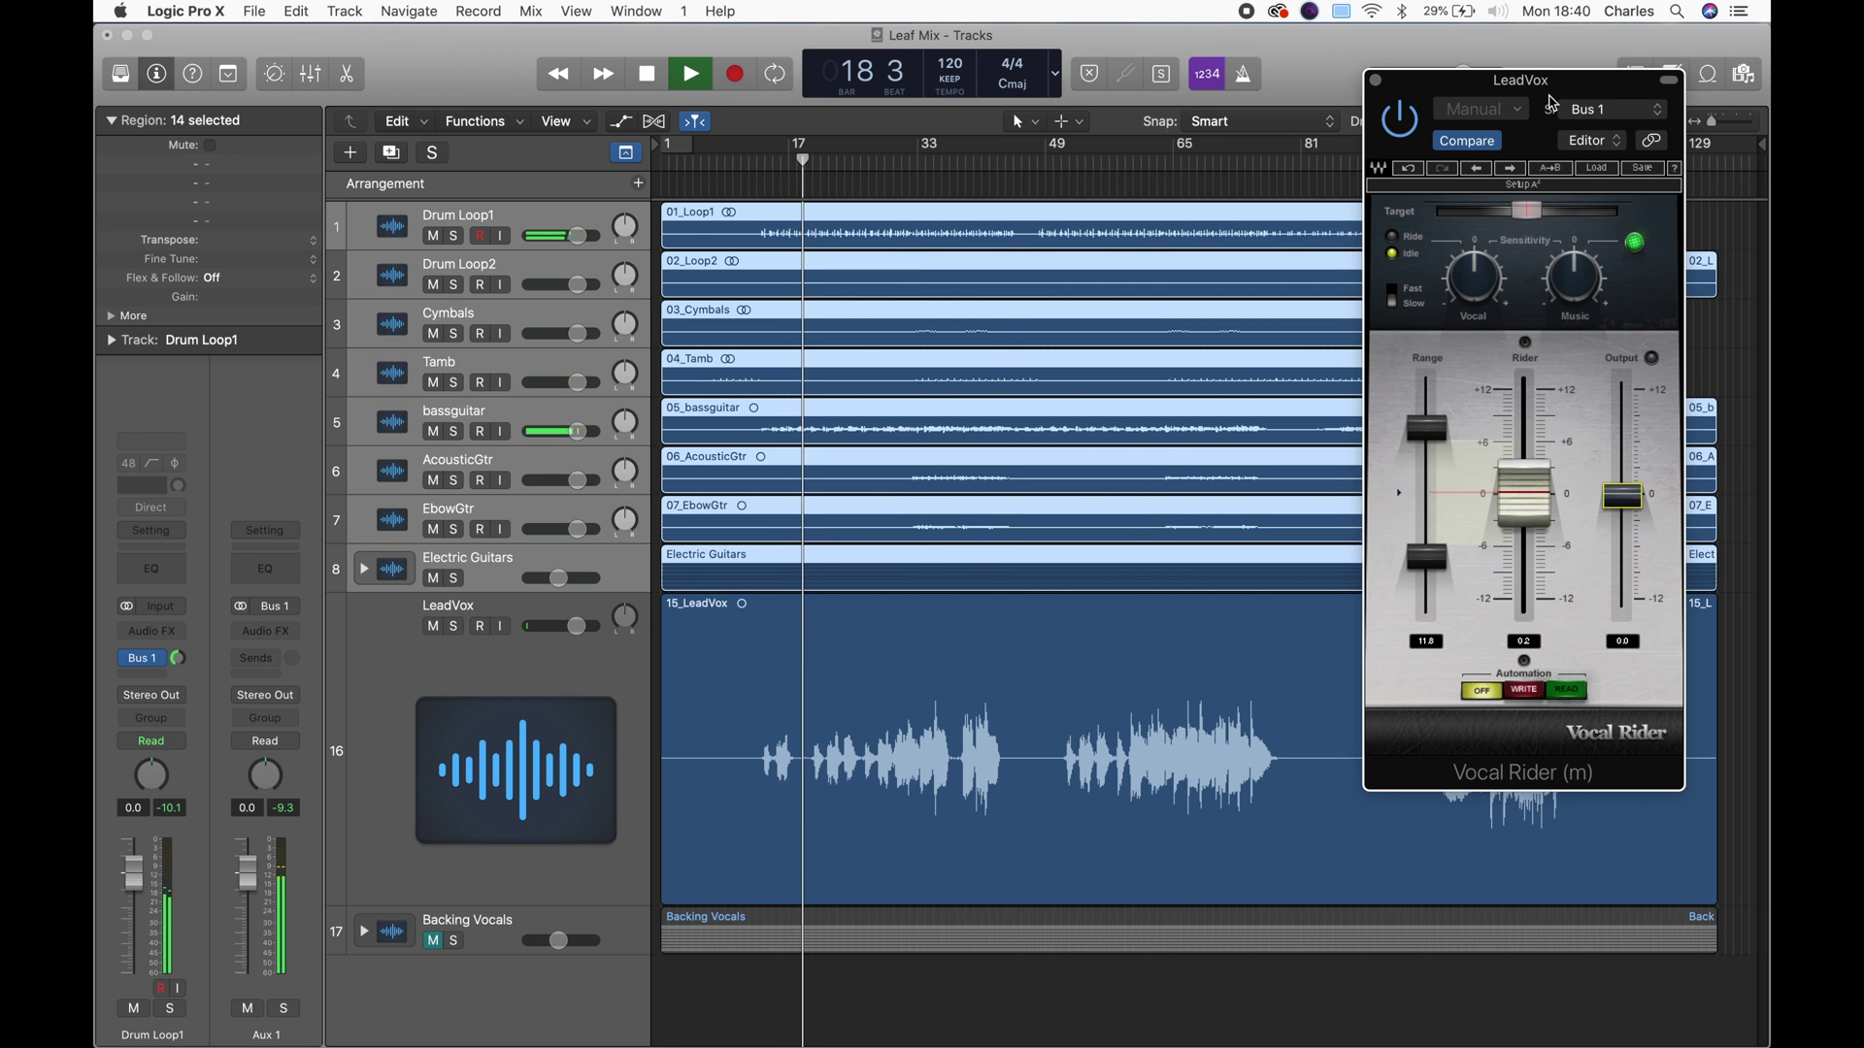
{"action": "left_click_drag", "start_coordinate": [1551, 102], "coordinate": [1430, 310]}
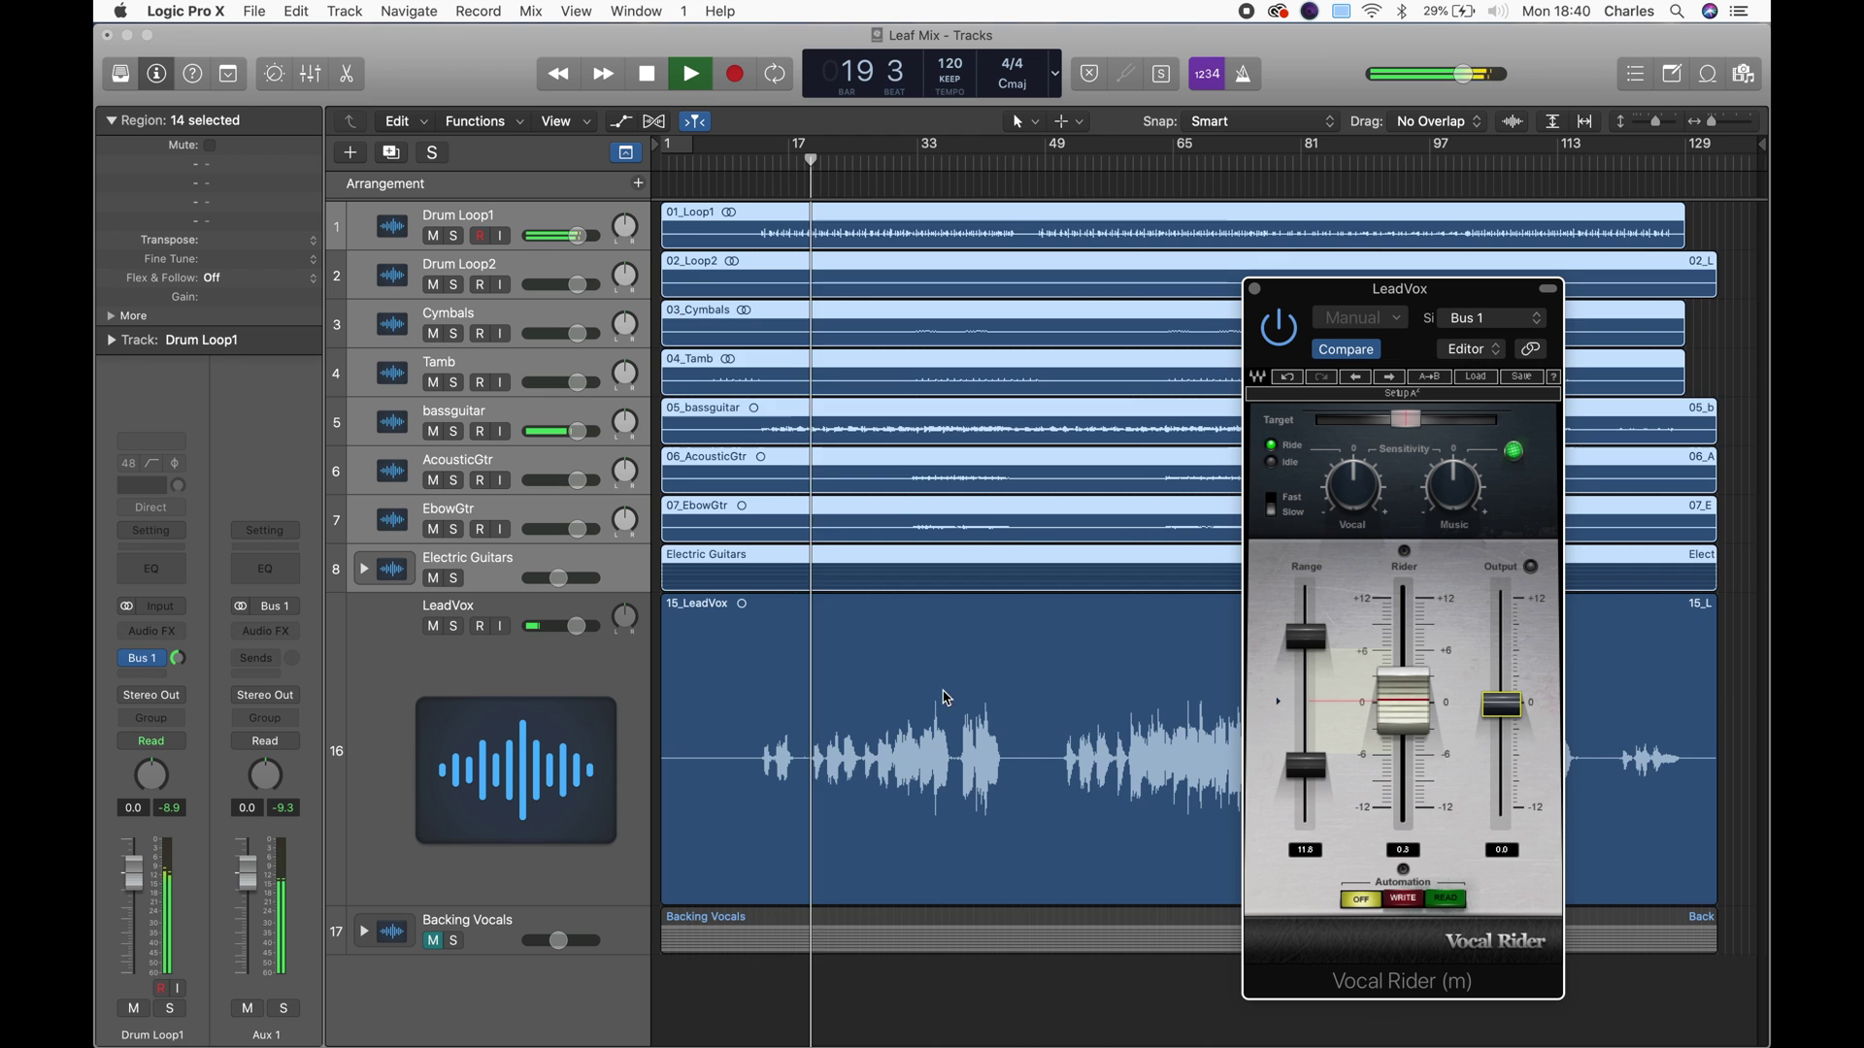
{"action": "key", "text": "super+Right"}
{"action": "key", "text": "super+Right"}
{"action": "key", "text": "super+Right"}
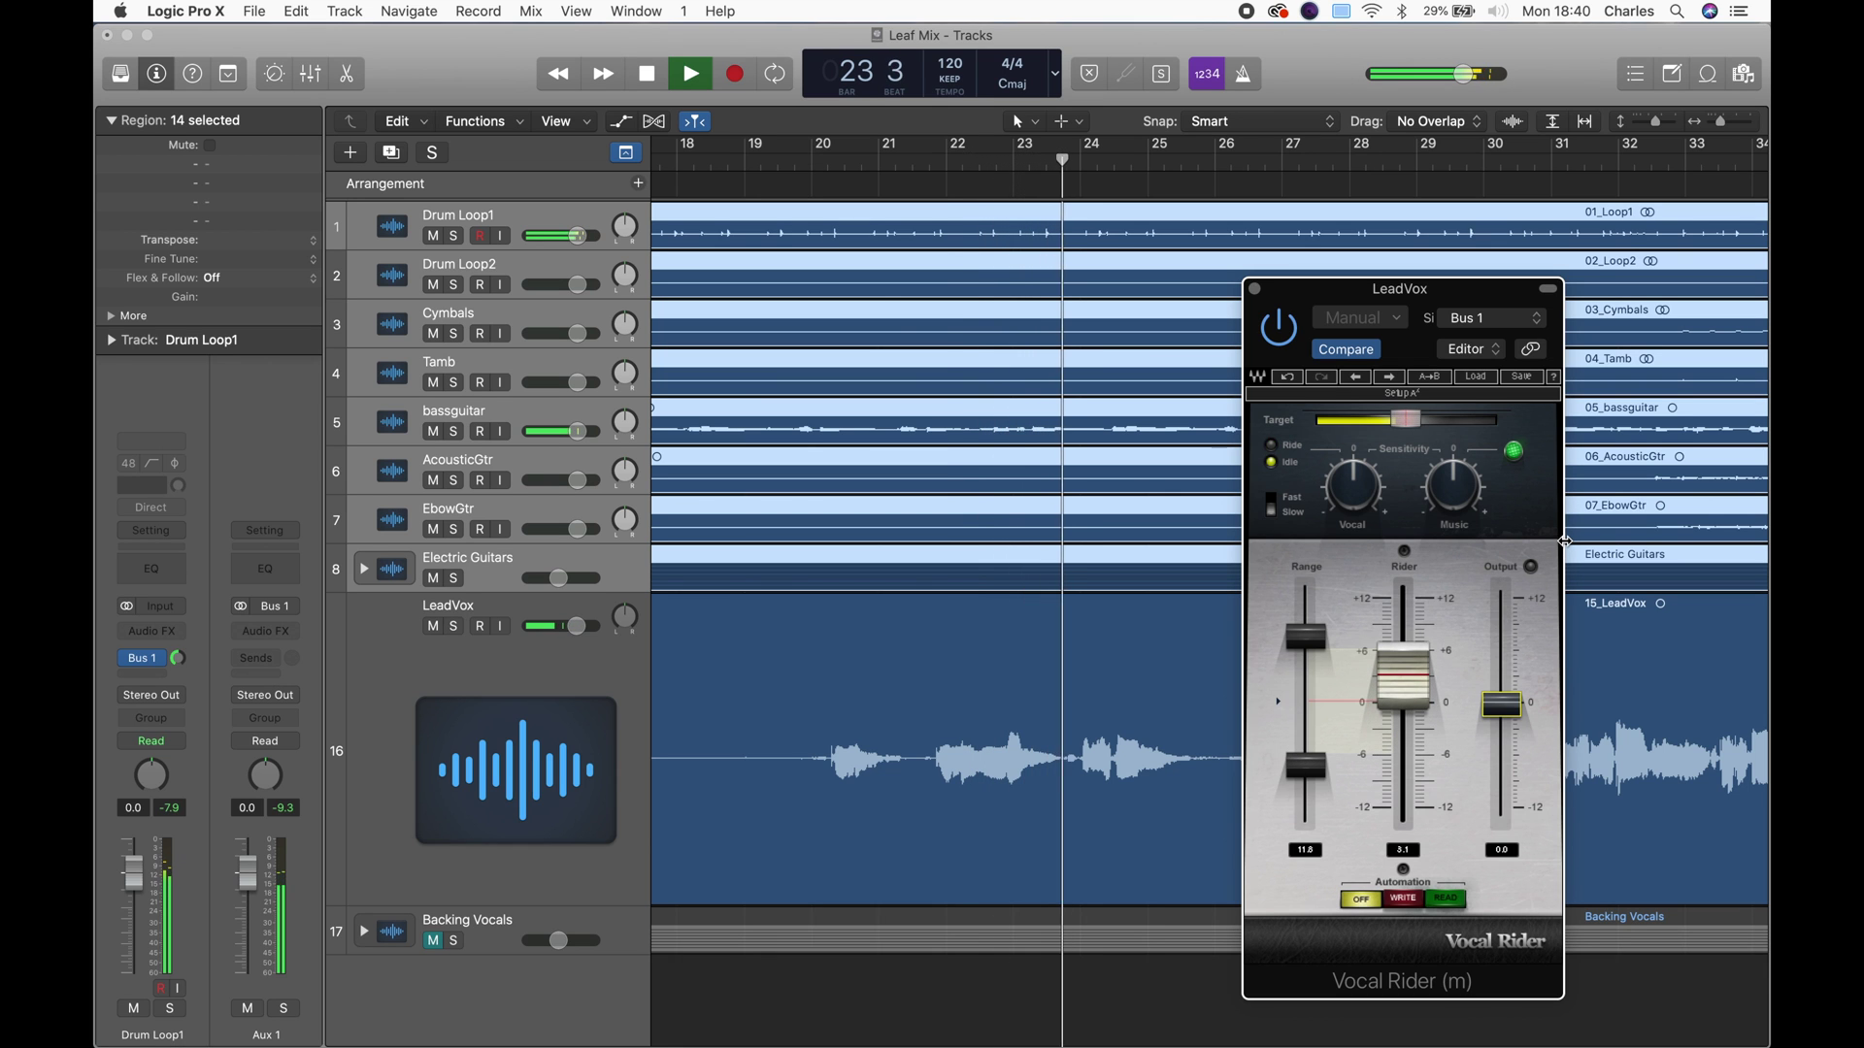
{"action": "key", "text": "space"}
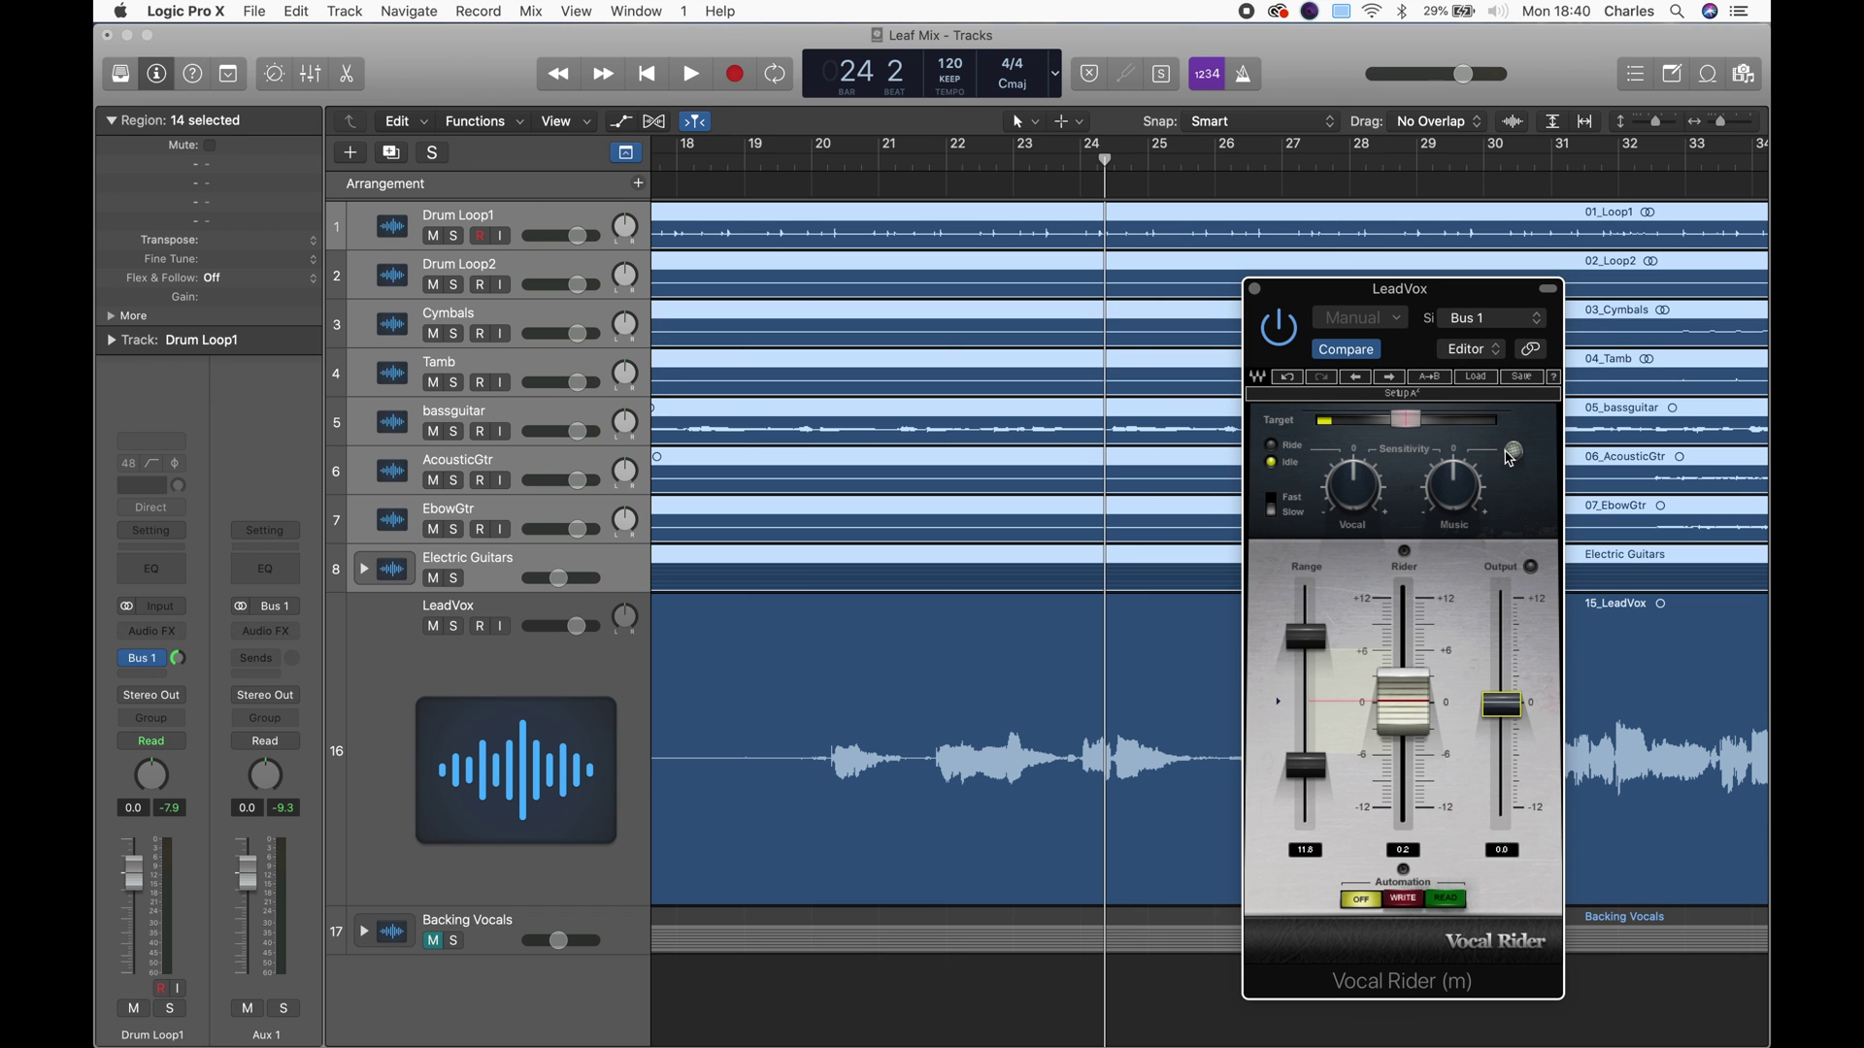
Lower the Vocal Rider Music sensitivity to about -6.8 and replay from bar 12.
{"action": "left_click_drag", "start_coordinate": [1452, 485], "coordinate": [1453, 527]}
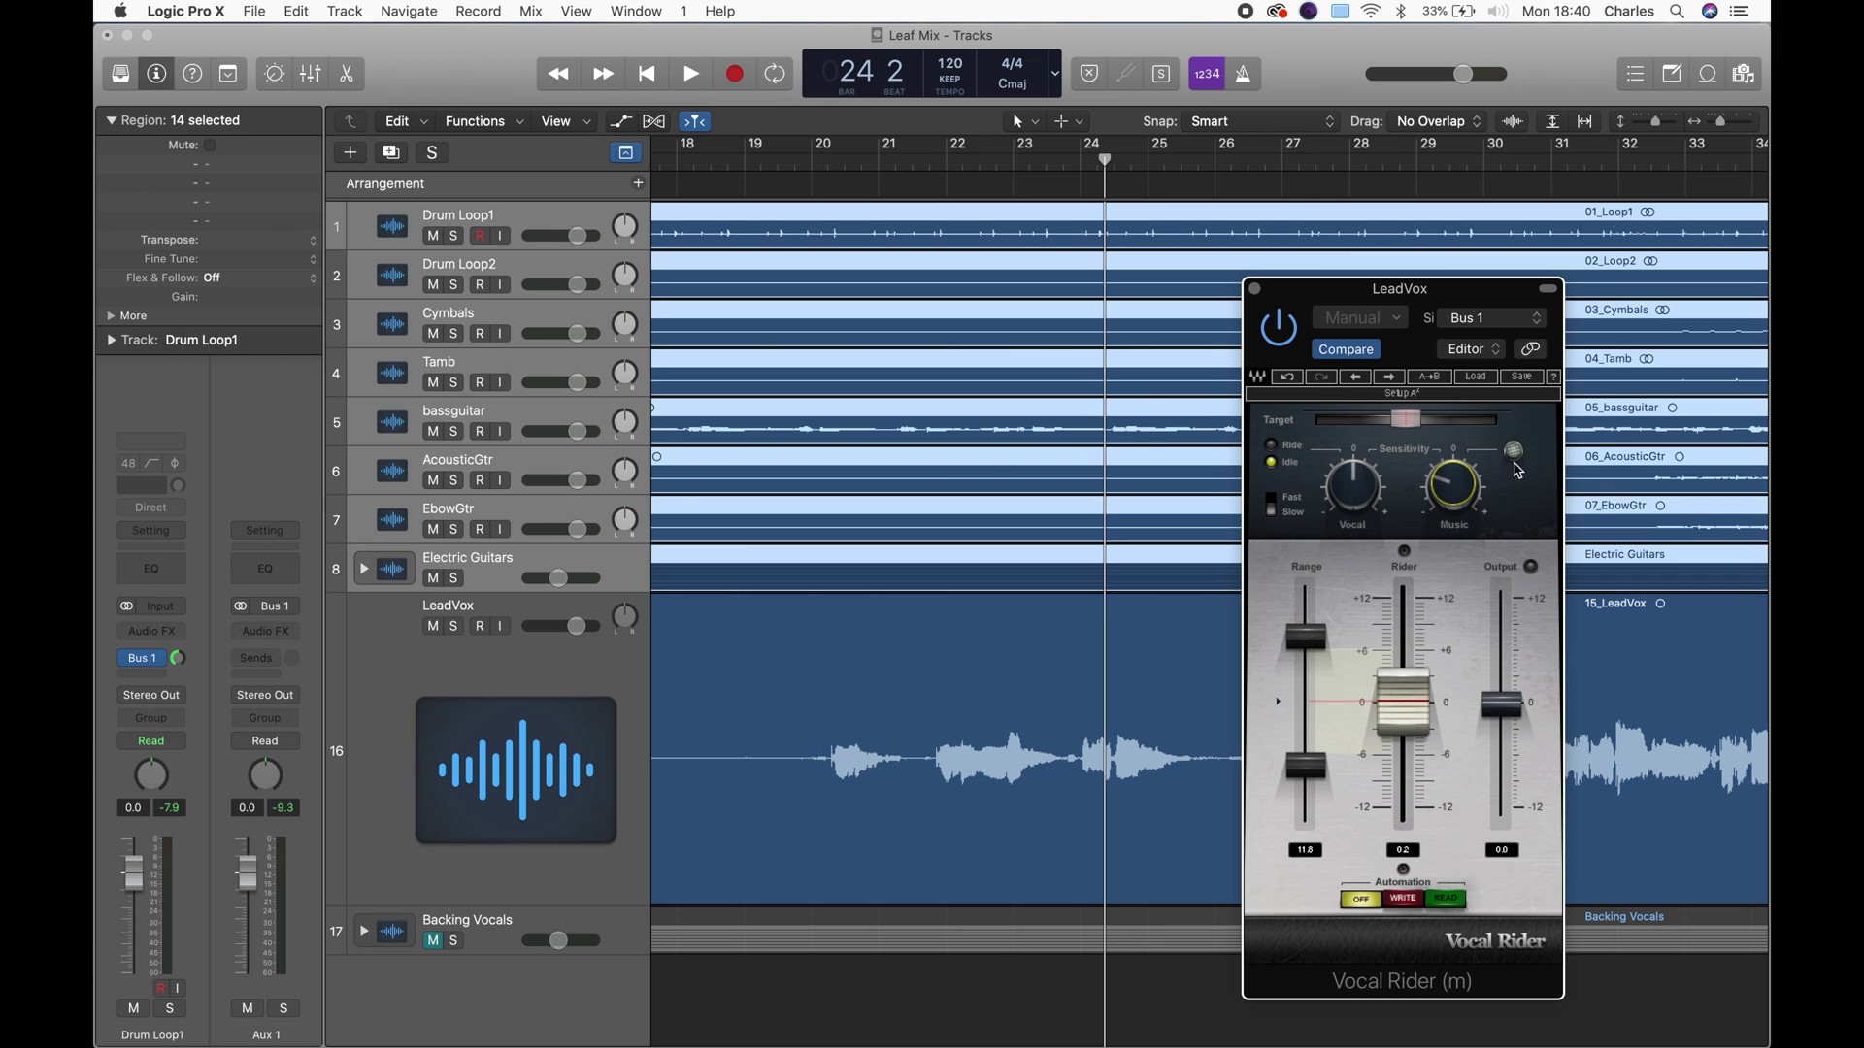
{"action": "scroll", "coordinate": [1104, 448], "scroll_direction": "left", "scroll_amount": 6}
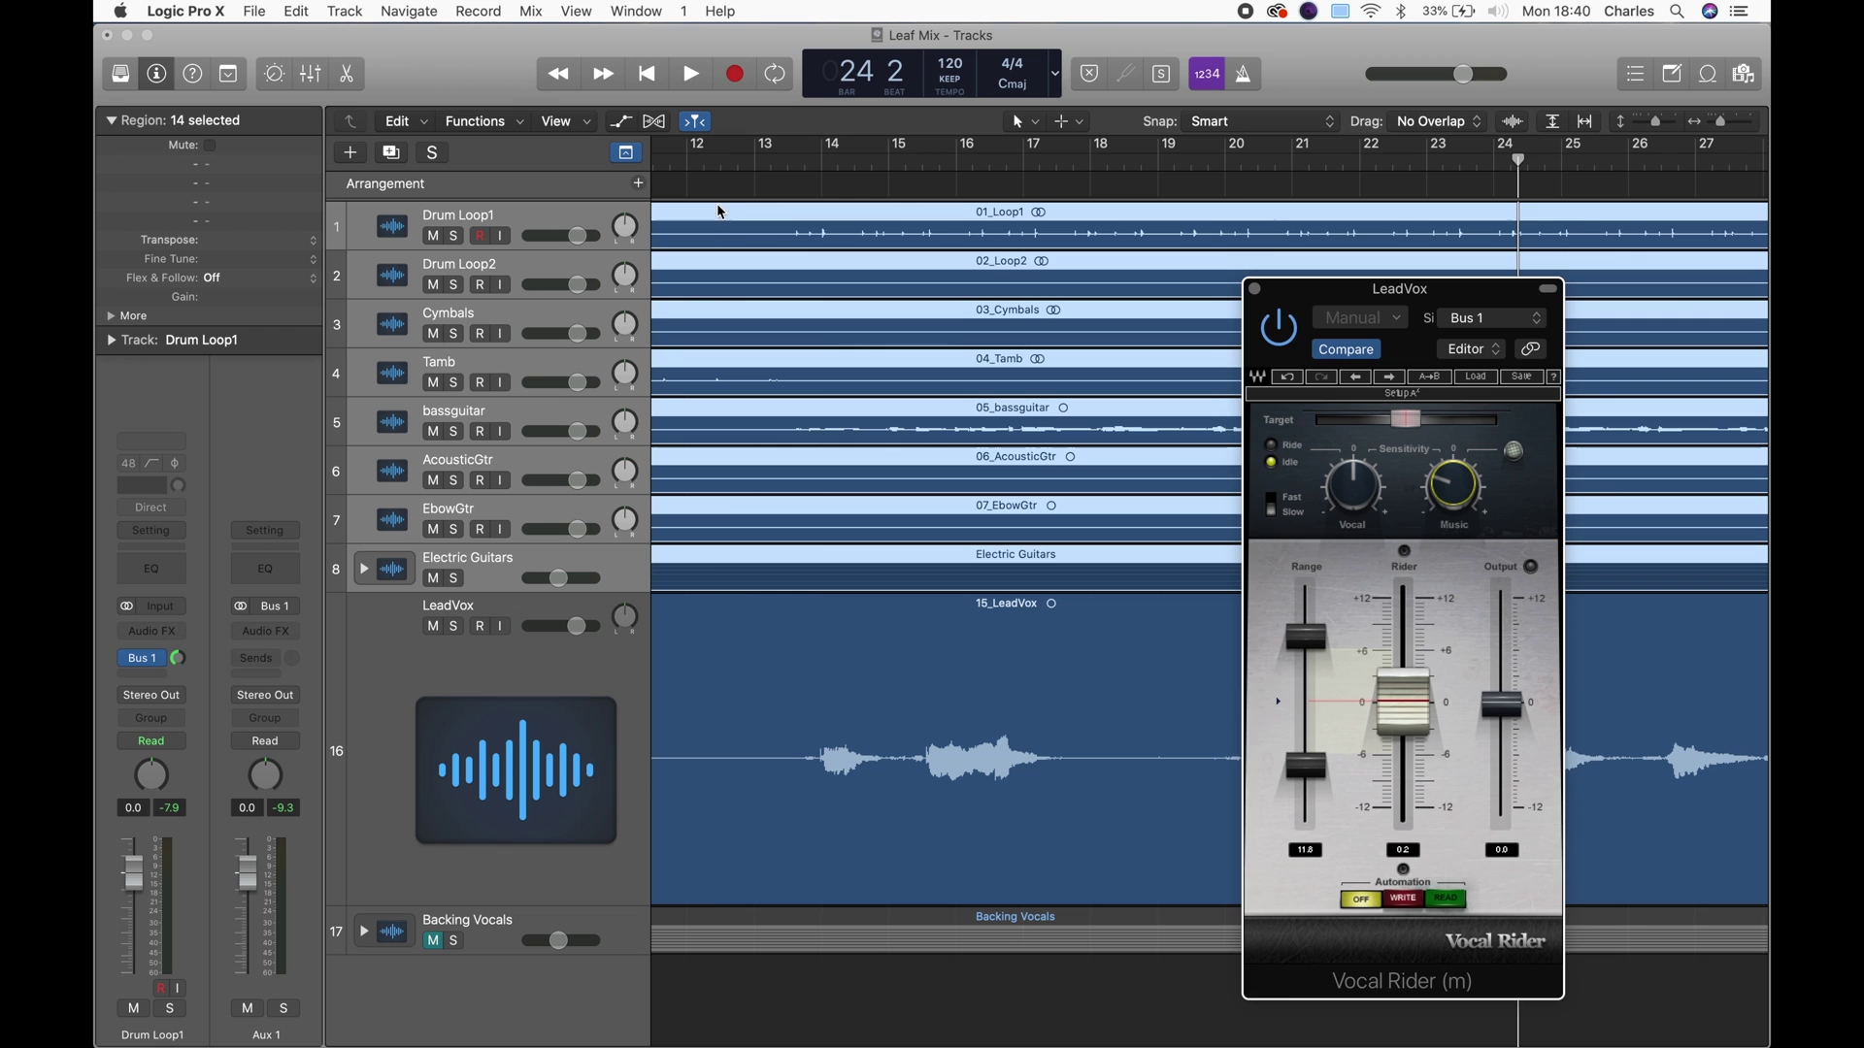
{"action": "double_click", "coordinate": [708, 165]}
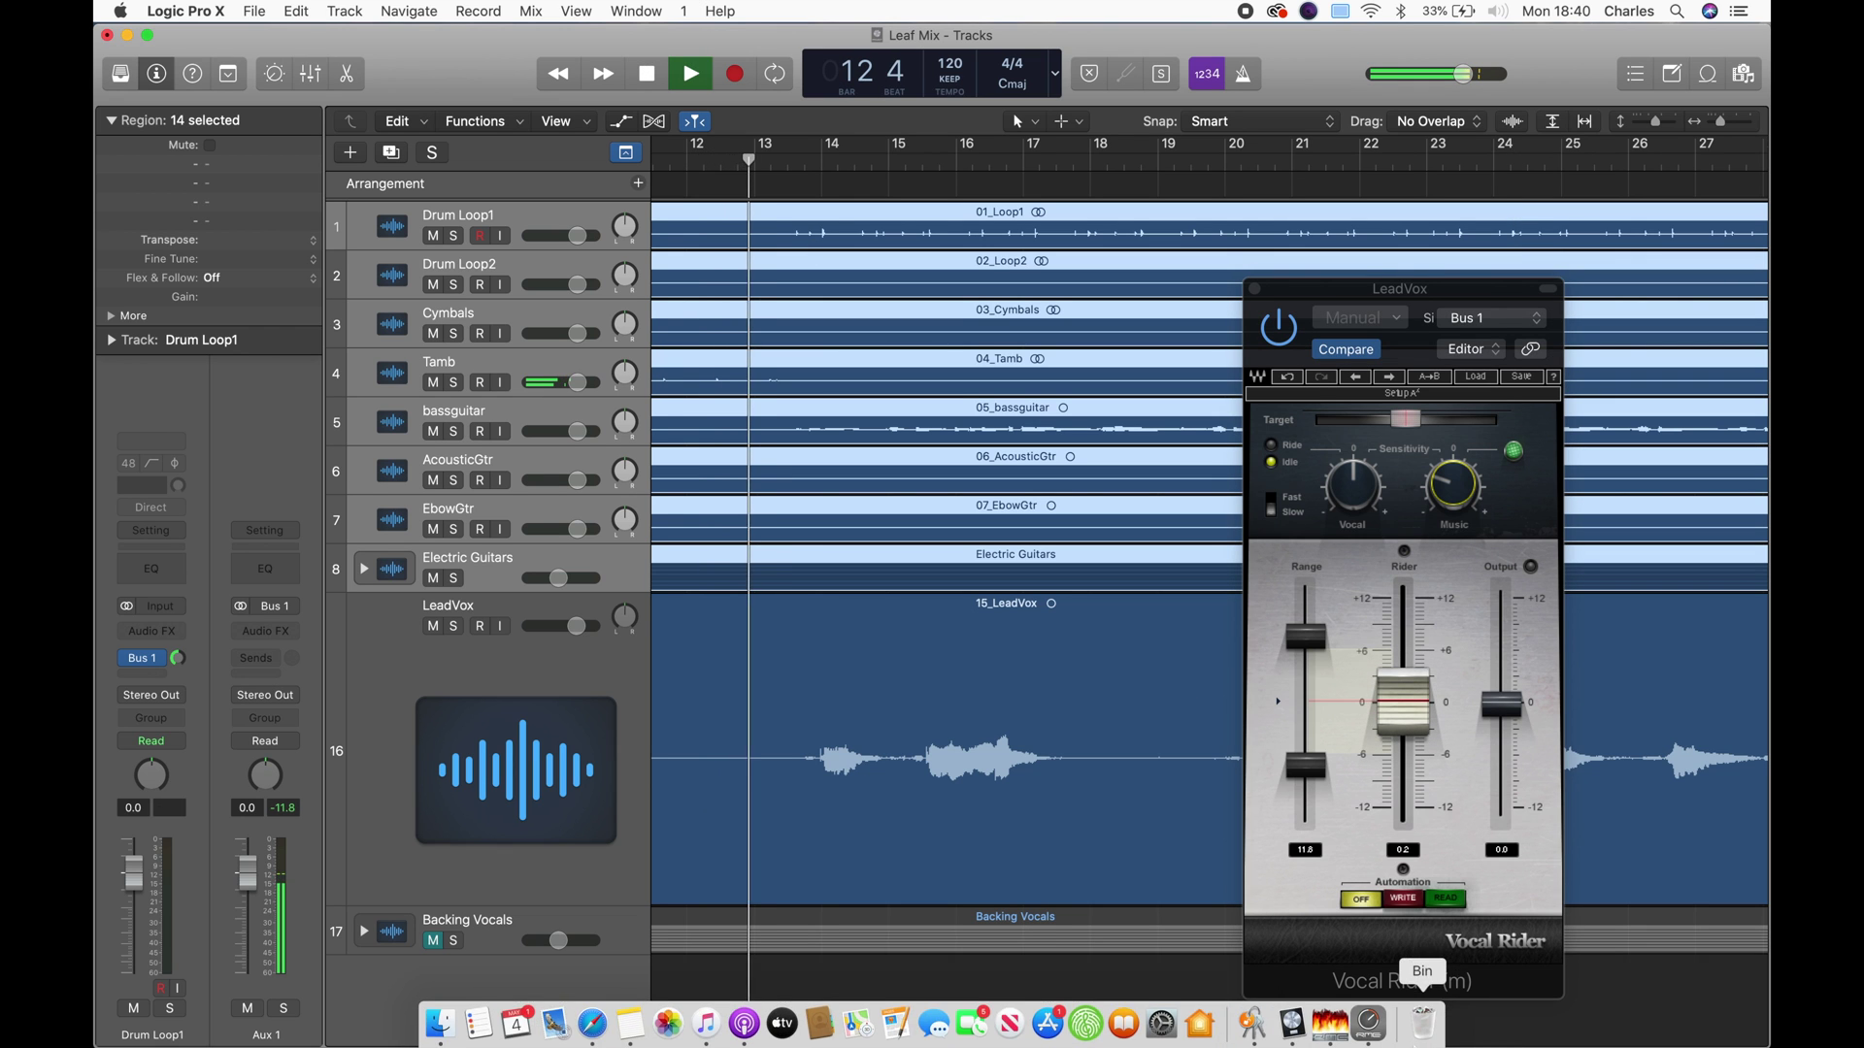
{"action": "left_click", "coordinate": [1455, 486]}
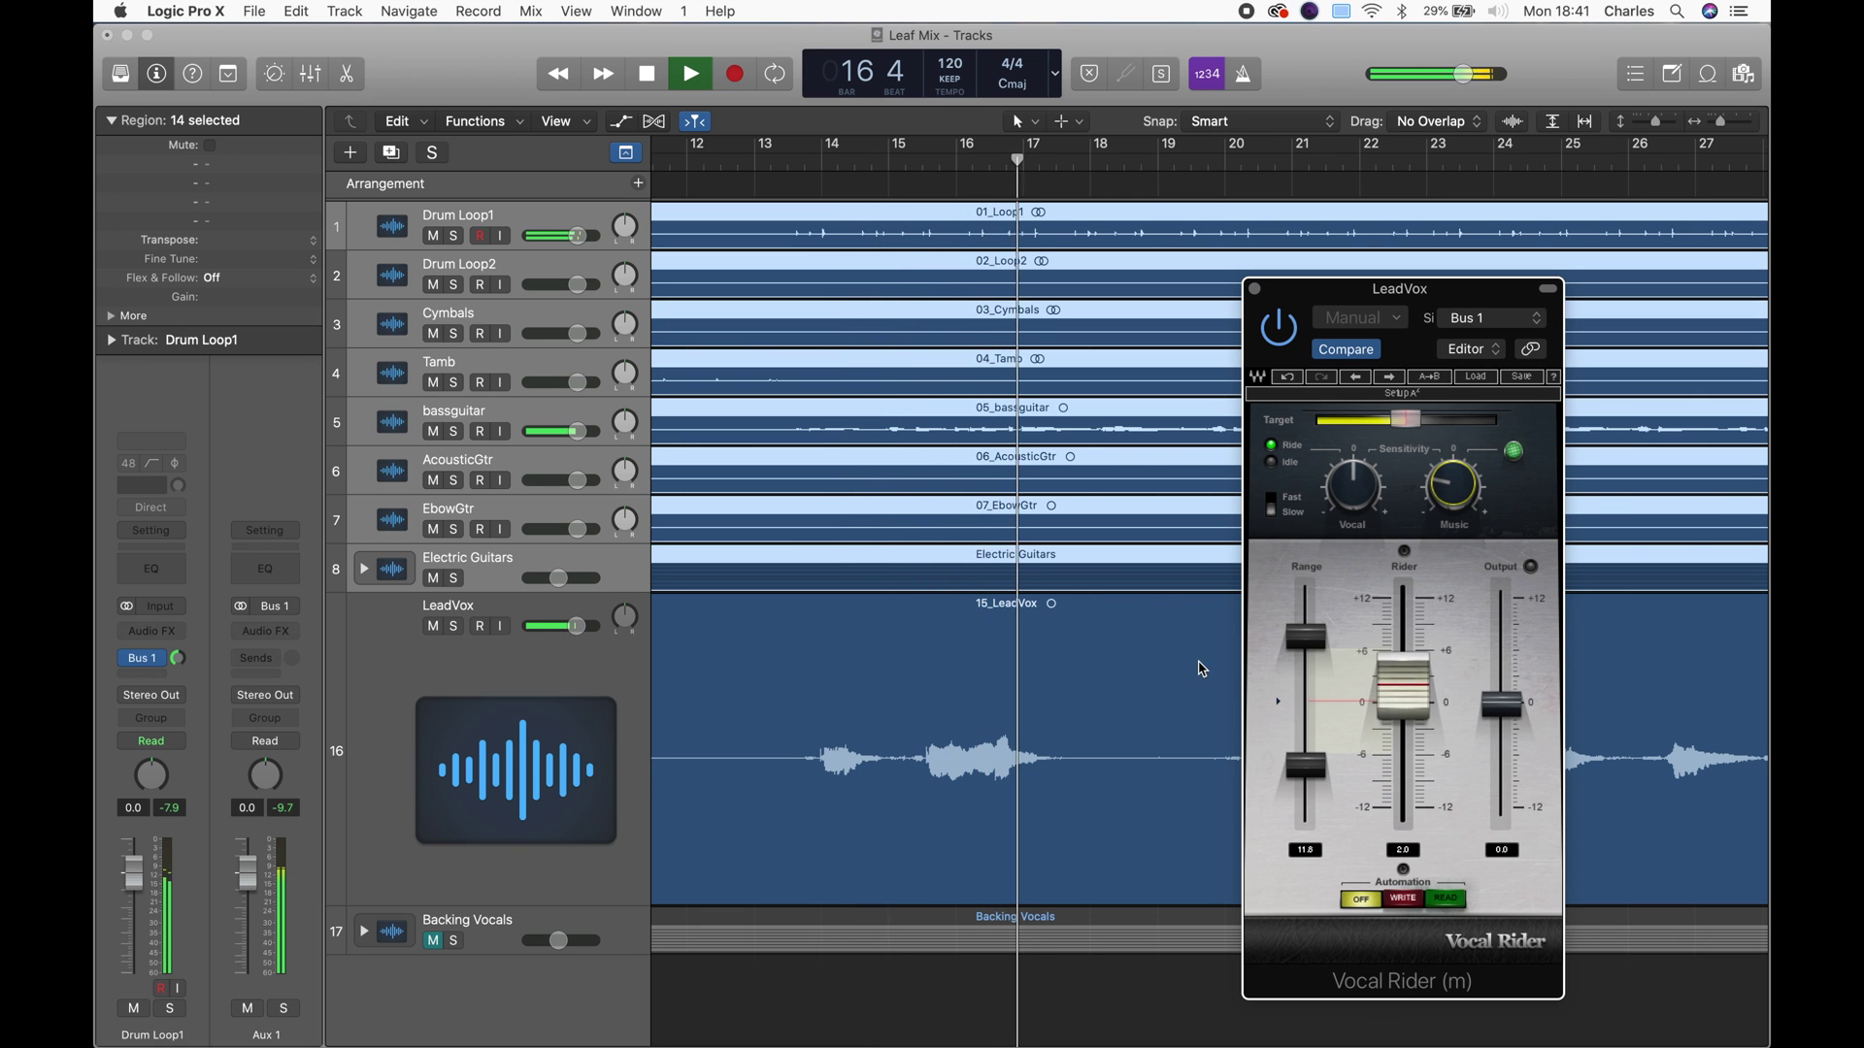
{"action": "mouse_move", "coordinate": [1453, 485]}
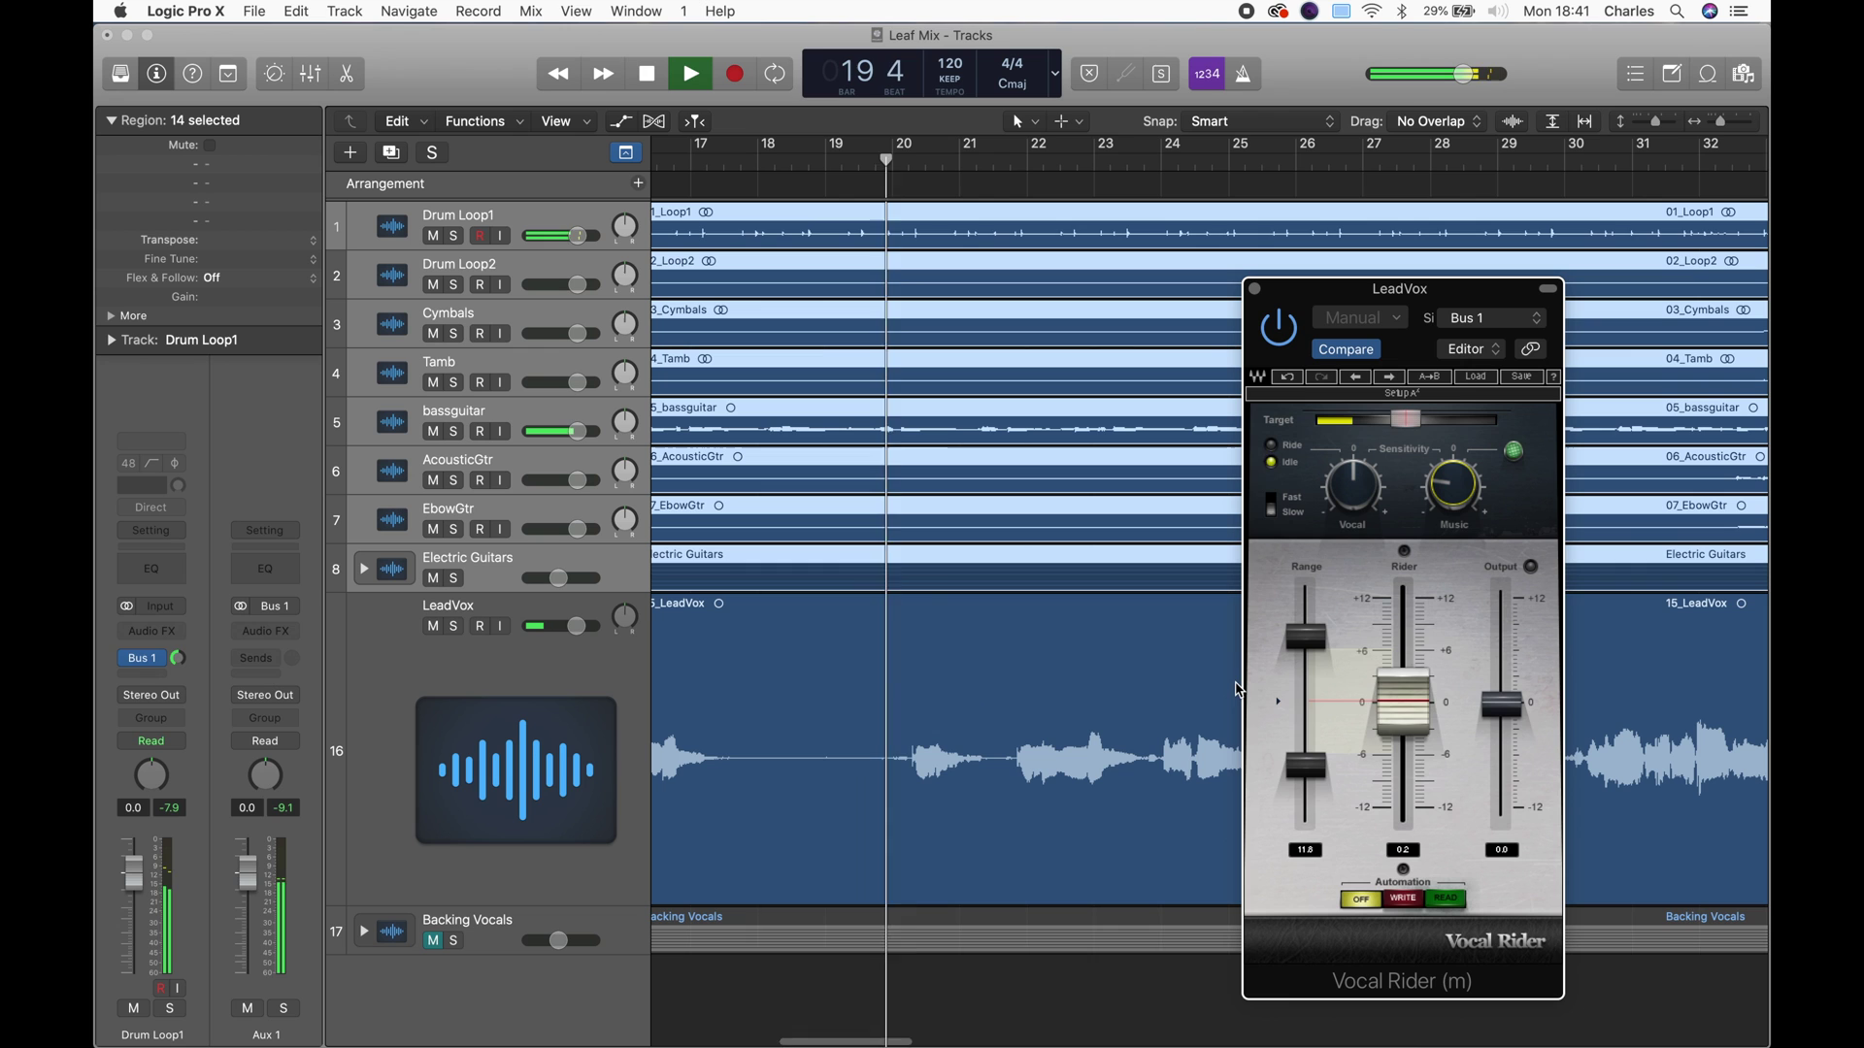
Boost the Vocal Rider Output, trim it back to about 0.2, and replay from bar 13.
{"action": "left_click", "coordinate": [1486, 730]}
{"action": "mouse_move", "coordinate": [1501, 706]}
{"action": "left_mouse_down"}
{"action": "mouse_move", "coordinate": [1508, 665]}
{"action": "mouse_move", "coordinate": [1512, 696]}
{"action": "left_mouse_up"}
{"action": "key", "text": "space"}
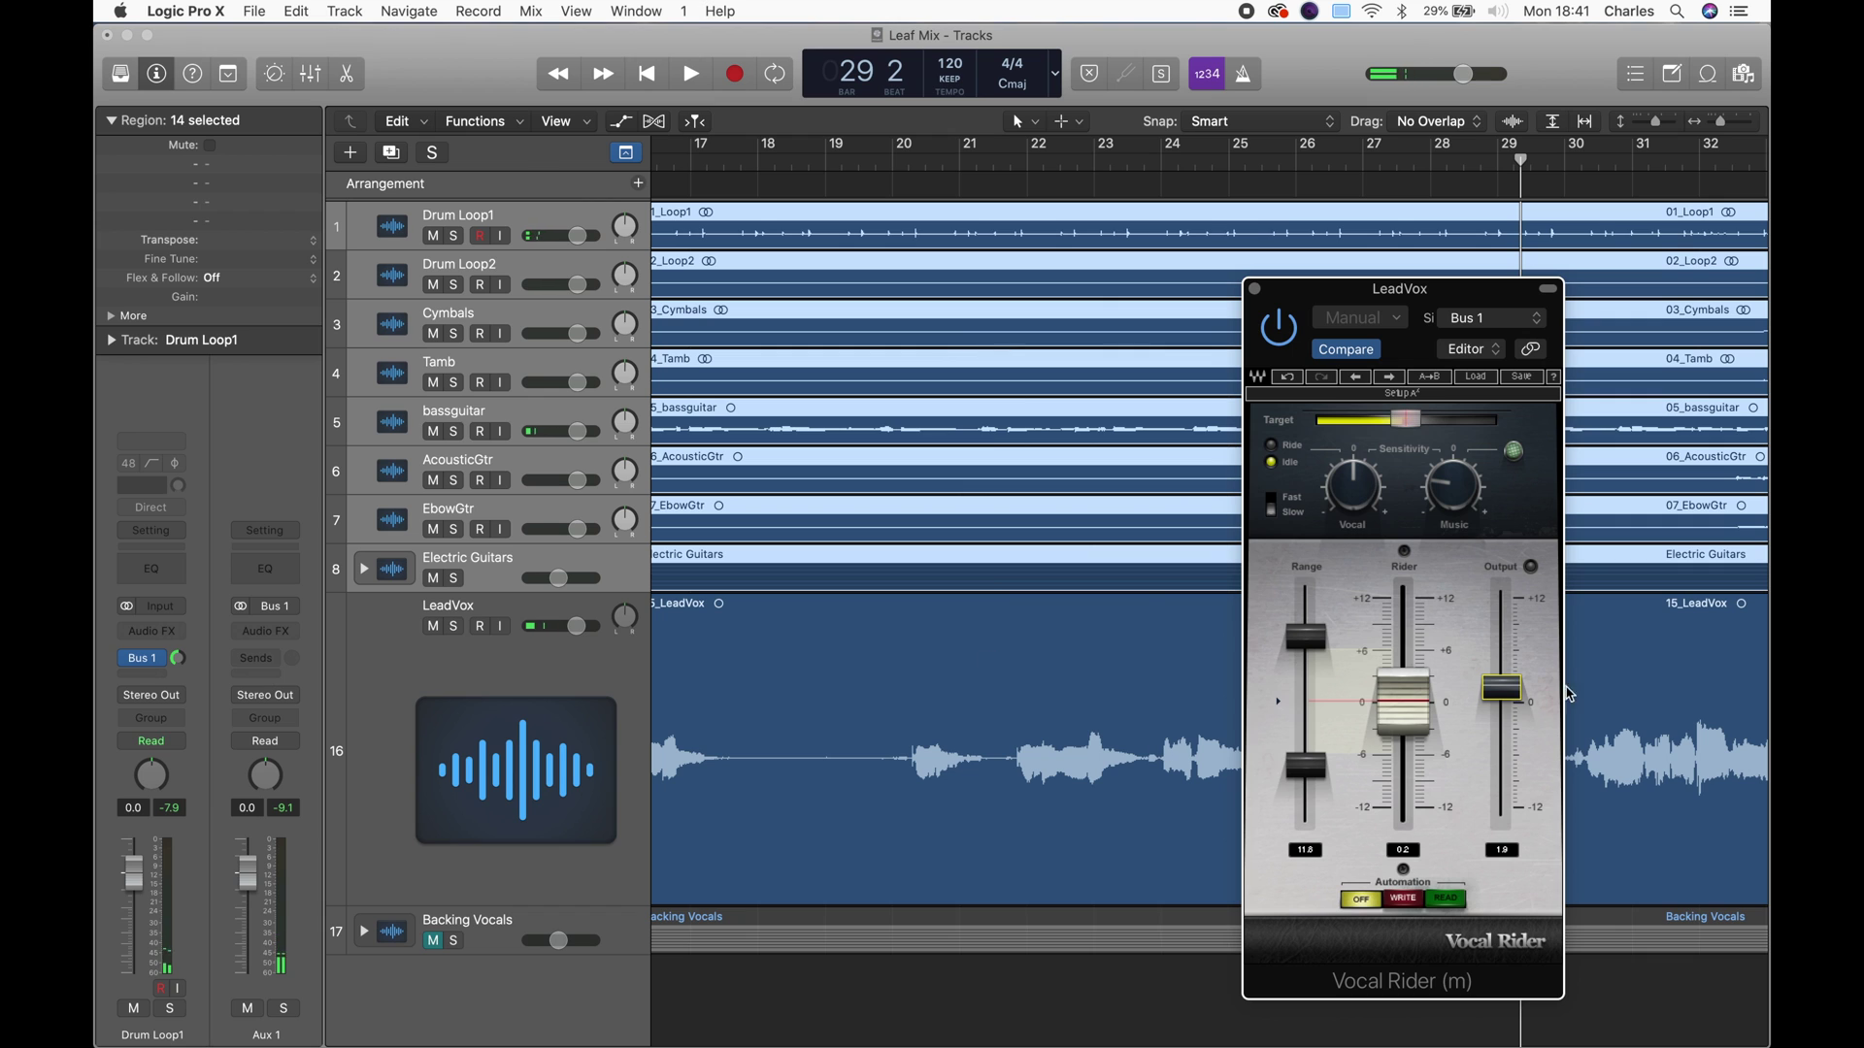
{"action": "left_click_drag", "start_coordinate": [1485, 680], "coordinate": [1486, 686]}
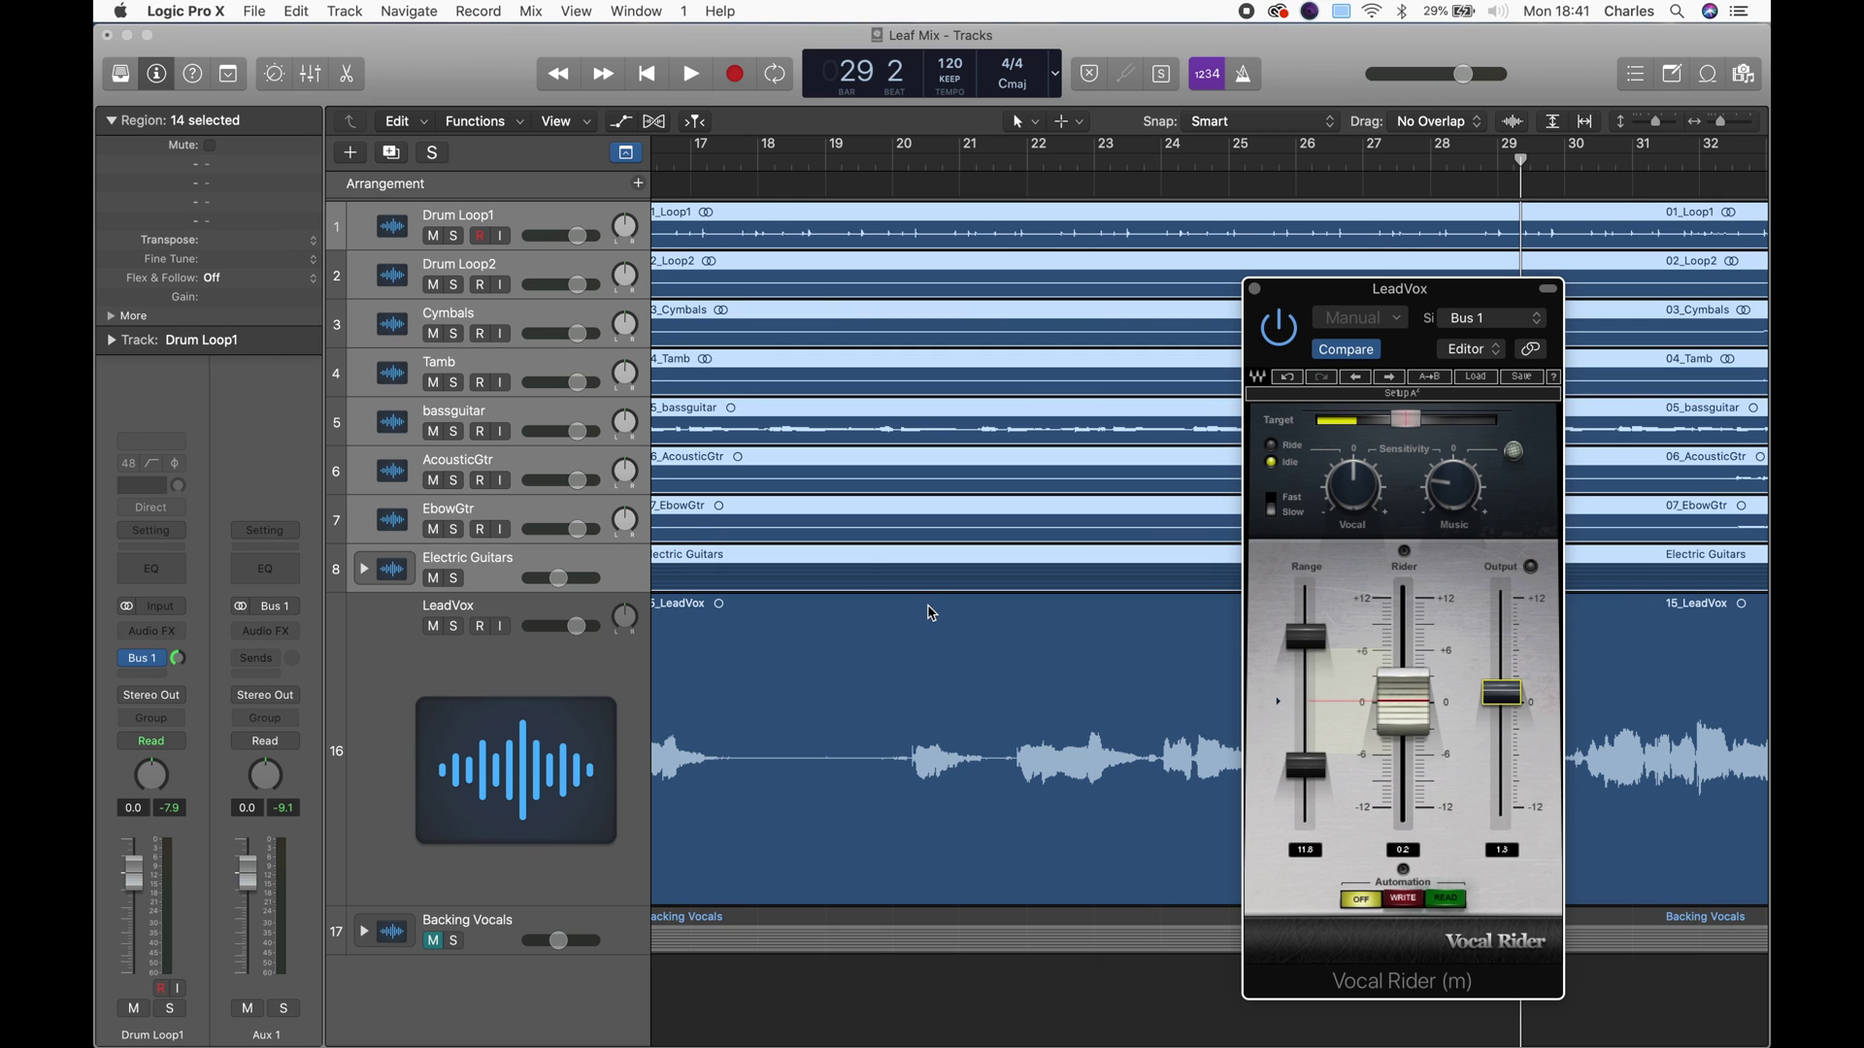
{"action": "left_click_drag", "start_coordinate": [1502, 692], "coordinate": [1502, 698]}
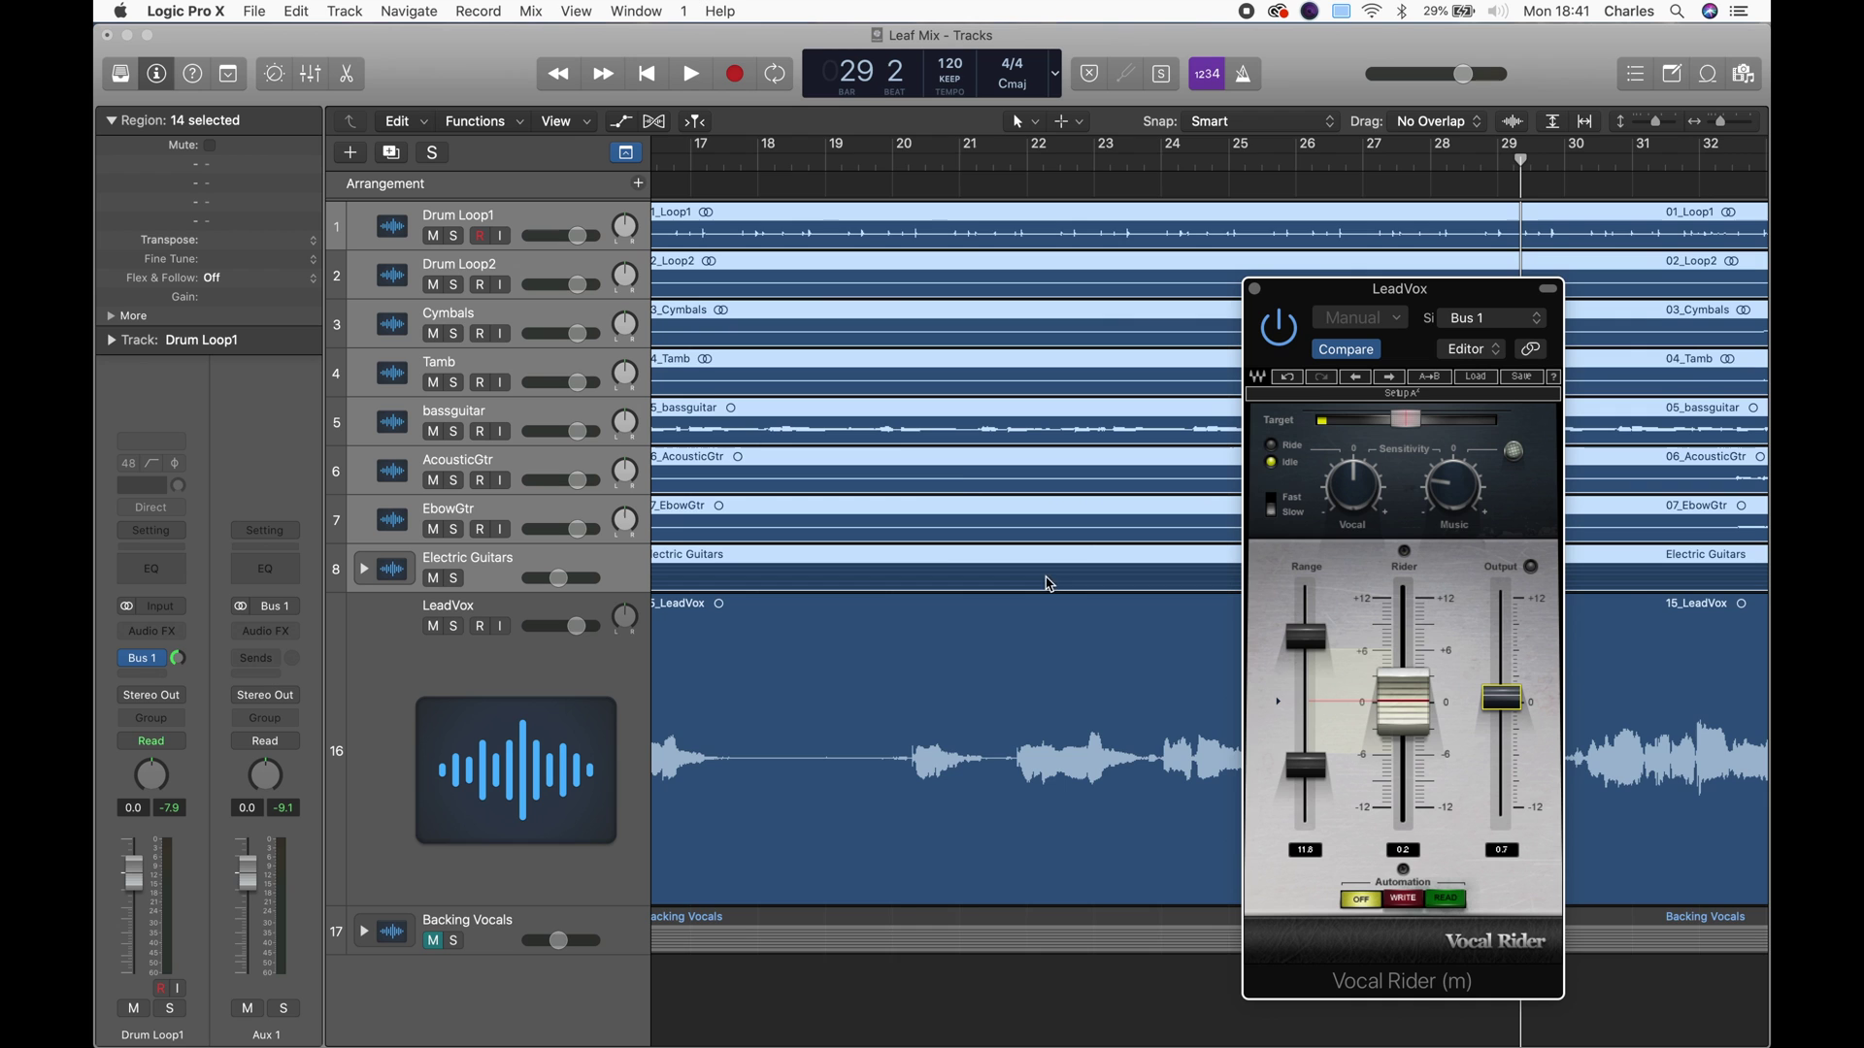
{"action": "scroll", "coordinate": [878, 694], "scroll_direction": "left", "scroll_amount": 5}
{"action": "scroll", "coordinate": [883, 694], "scroll_direction": "right", "scroll_amount": 1}
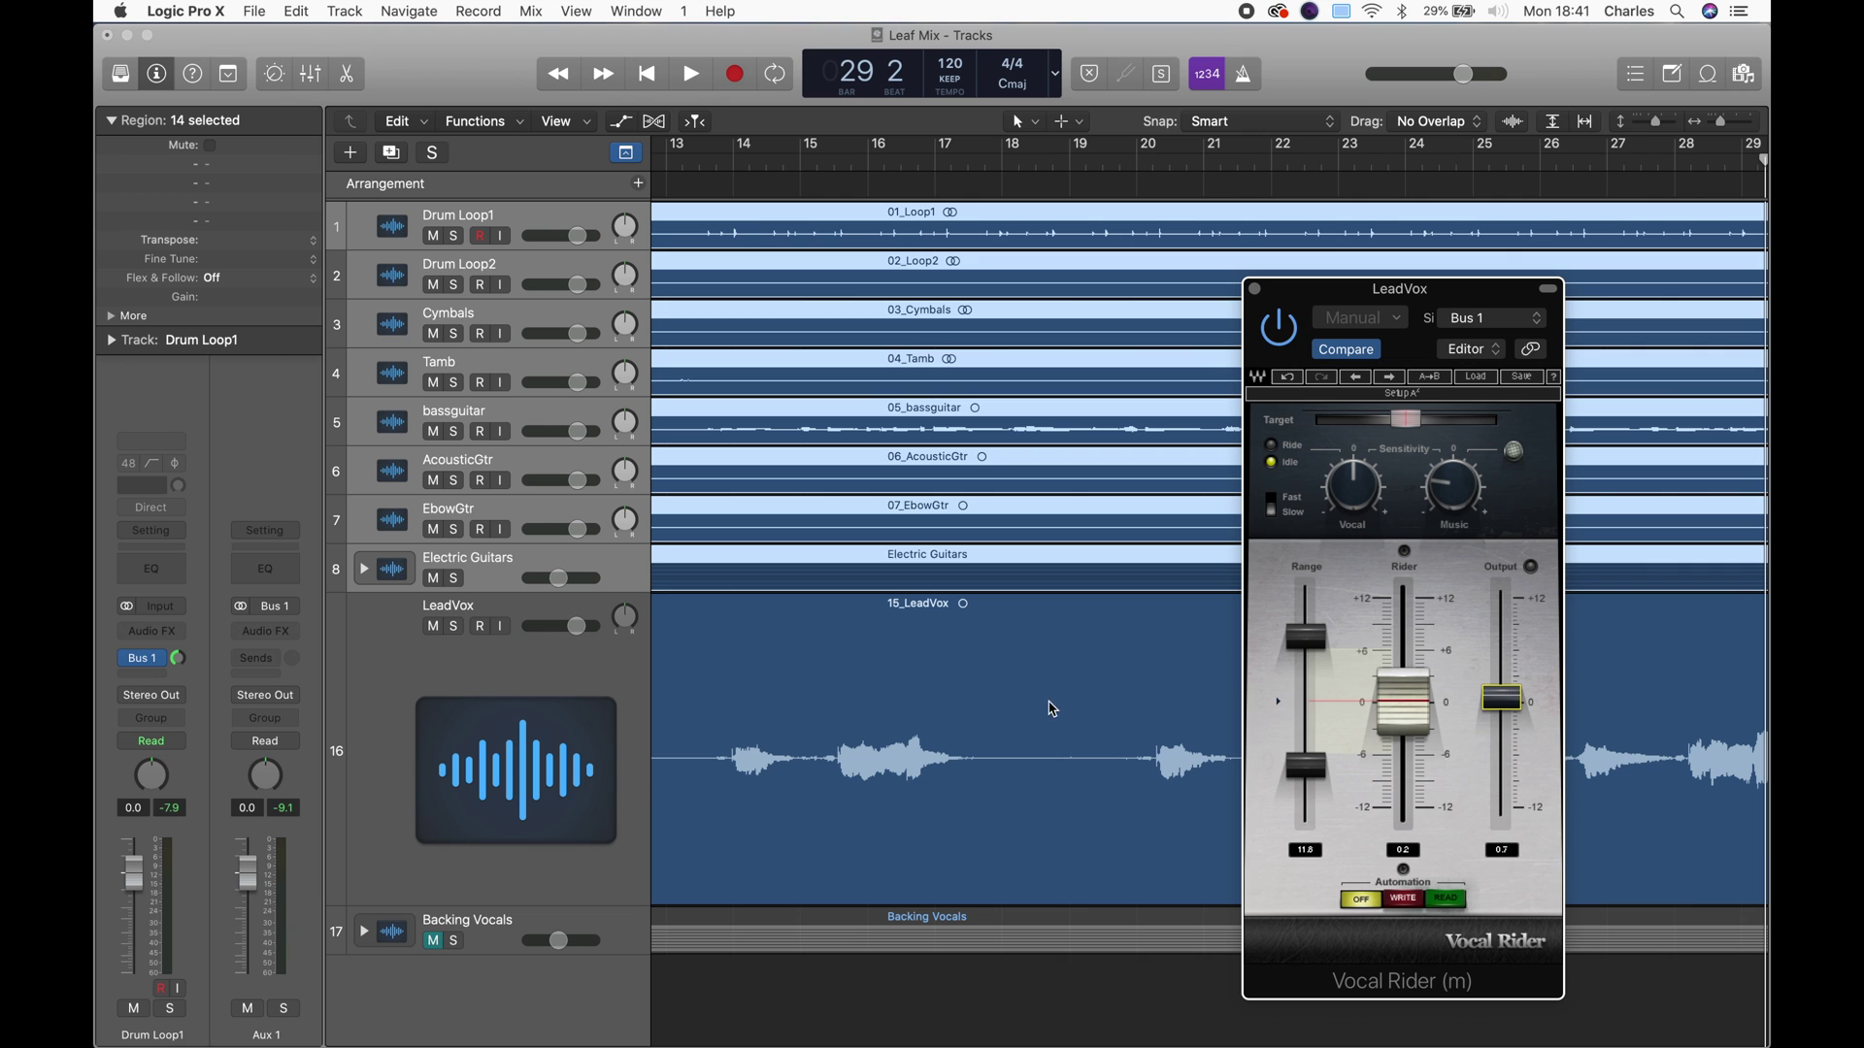
{"action": "double_click", "coordinate": [728, 195]}
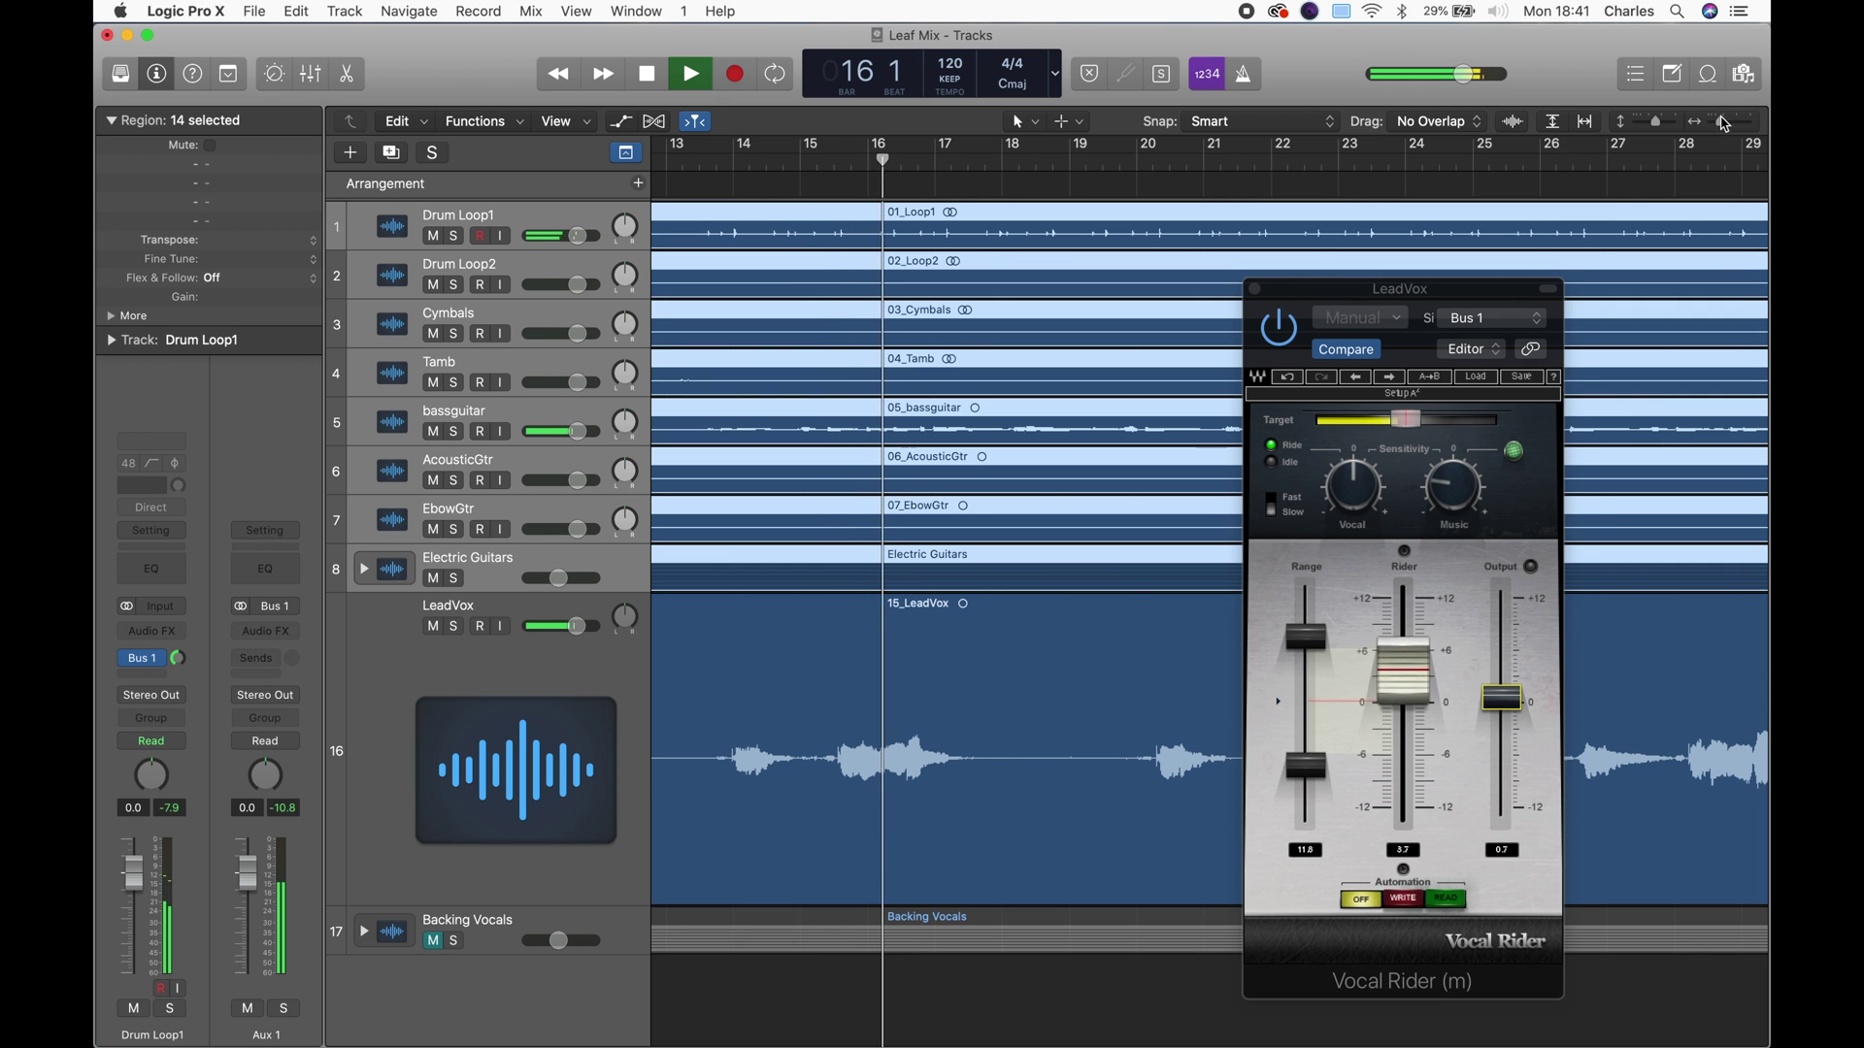
Move the Vocal Rider window further right and play from bar 40, stopping at bar 43.
{"action": "left_click", "coordinate": [1709, 122]}
{"action": "left_click_drag", "start_coordinate": [1709, 124], "coordinate": [1713, 122]}
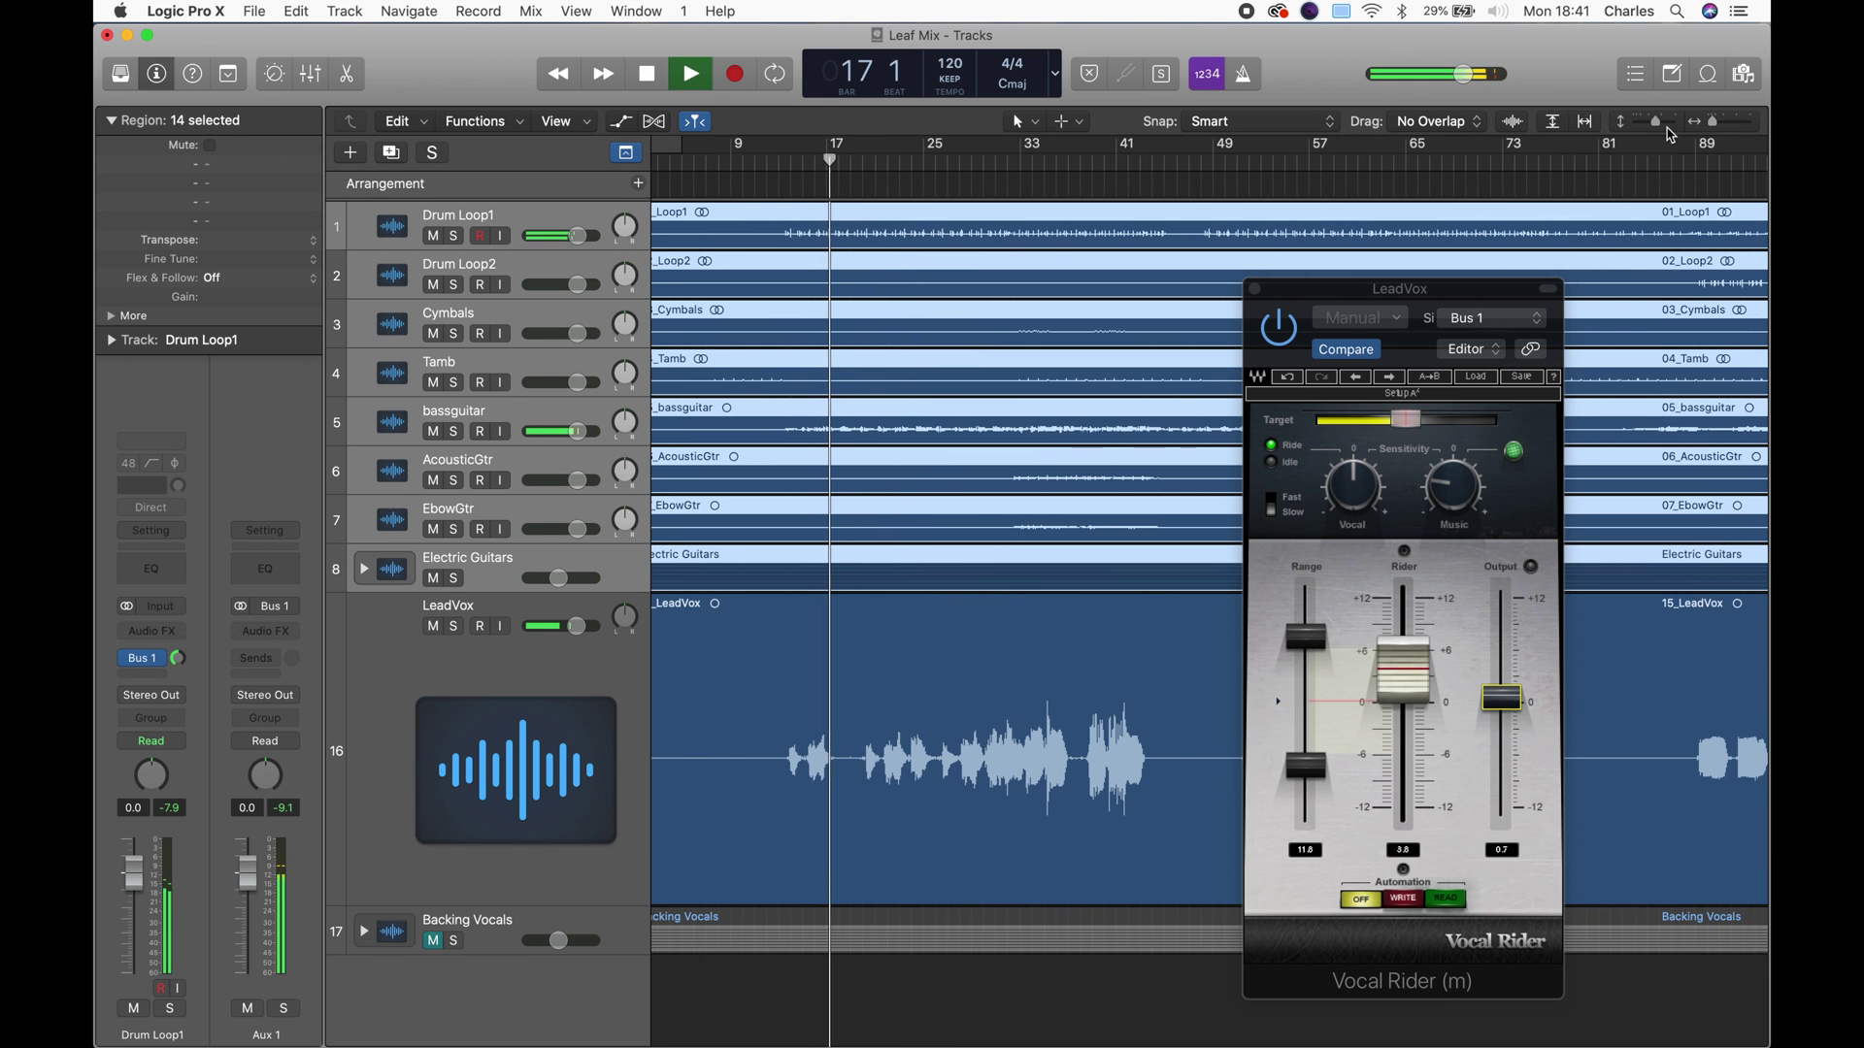
{"action": "left_click_drag", "start_coordinate": [1355, 296], "coordinate": [1486, 318]}
{"action": "left_click", "coordinate": [1094, 180]}
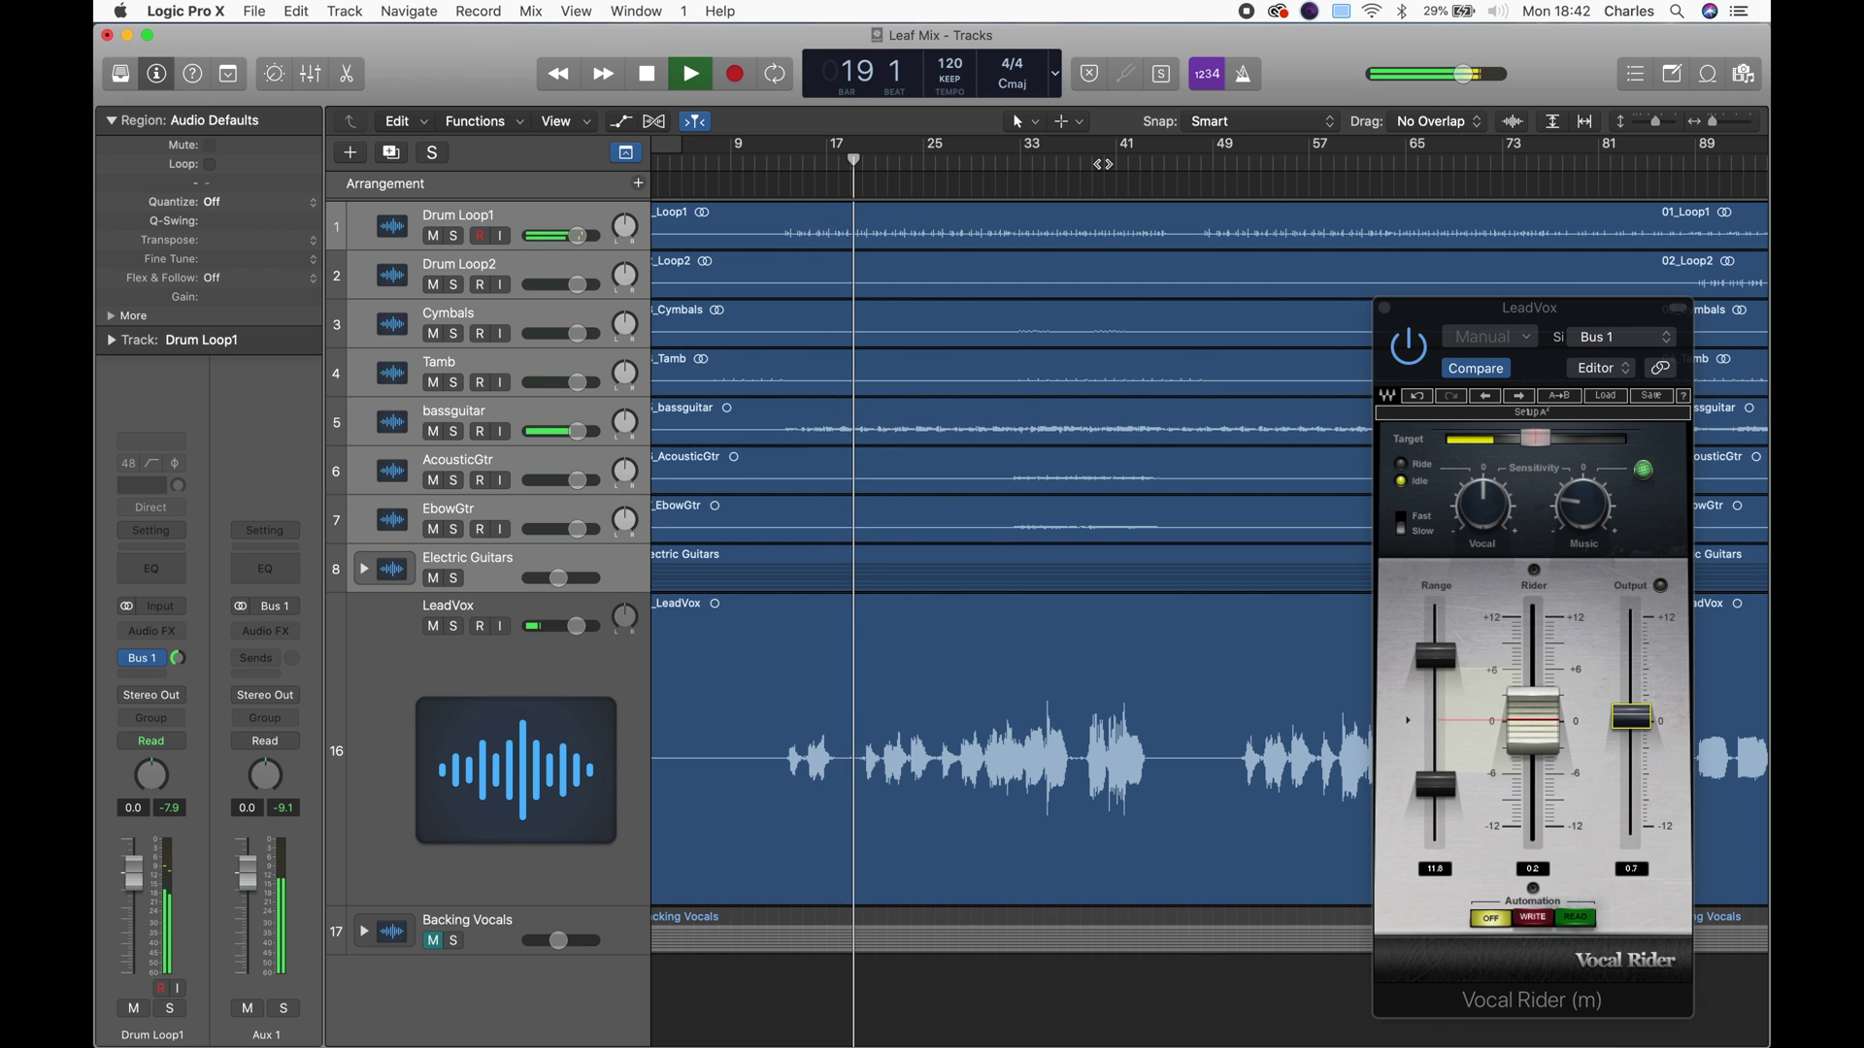
{"action": "left_click", "coordinate": [1106, 155]}
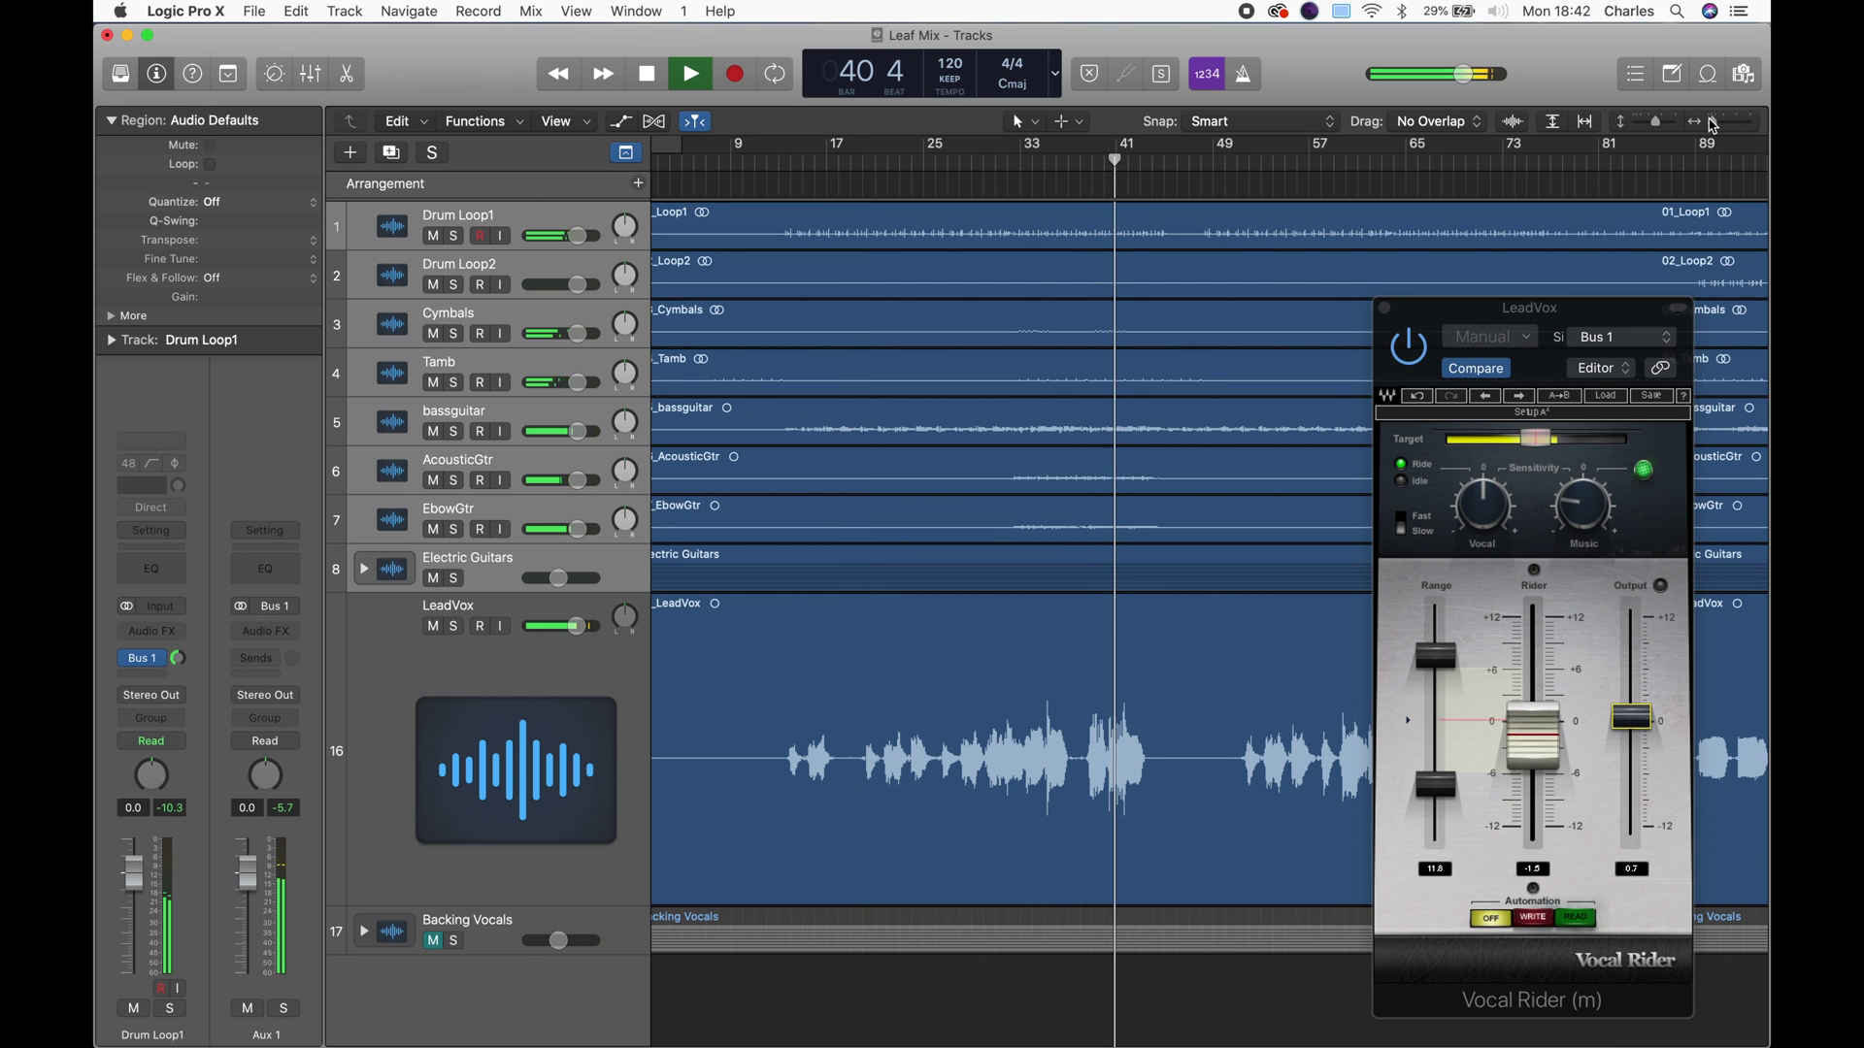
{"action": "key", "text": "super+Right"}
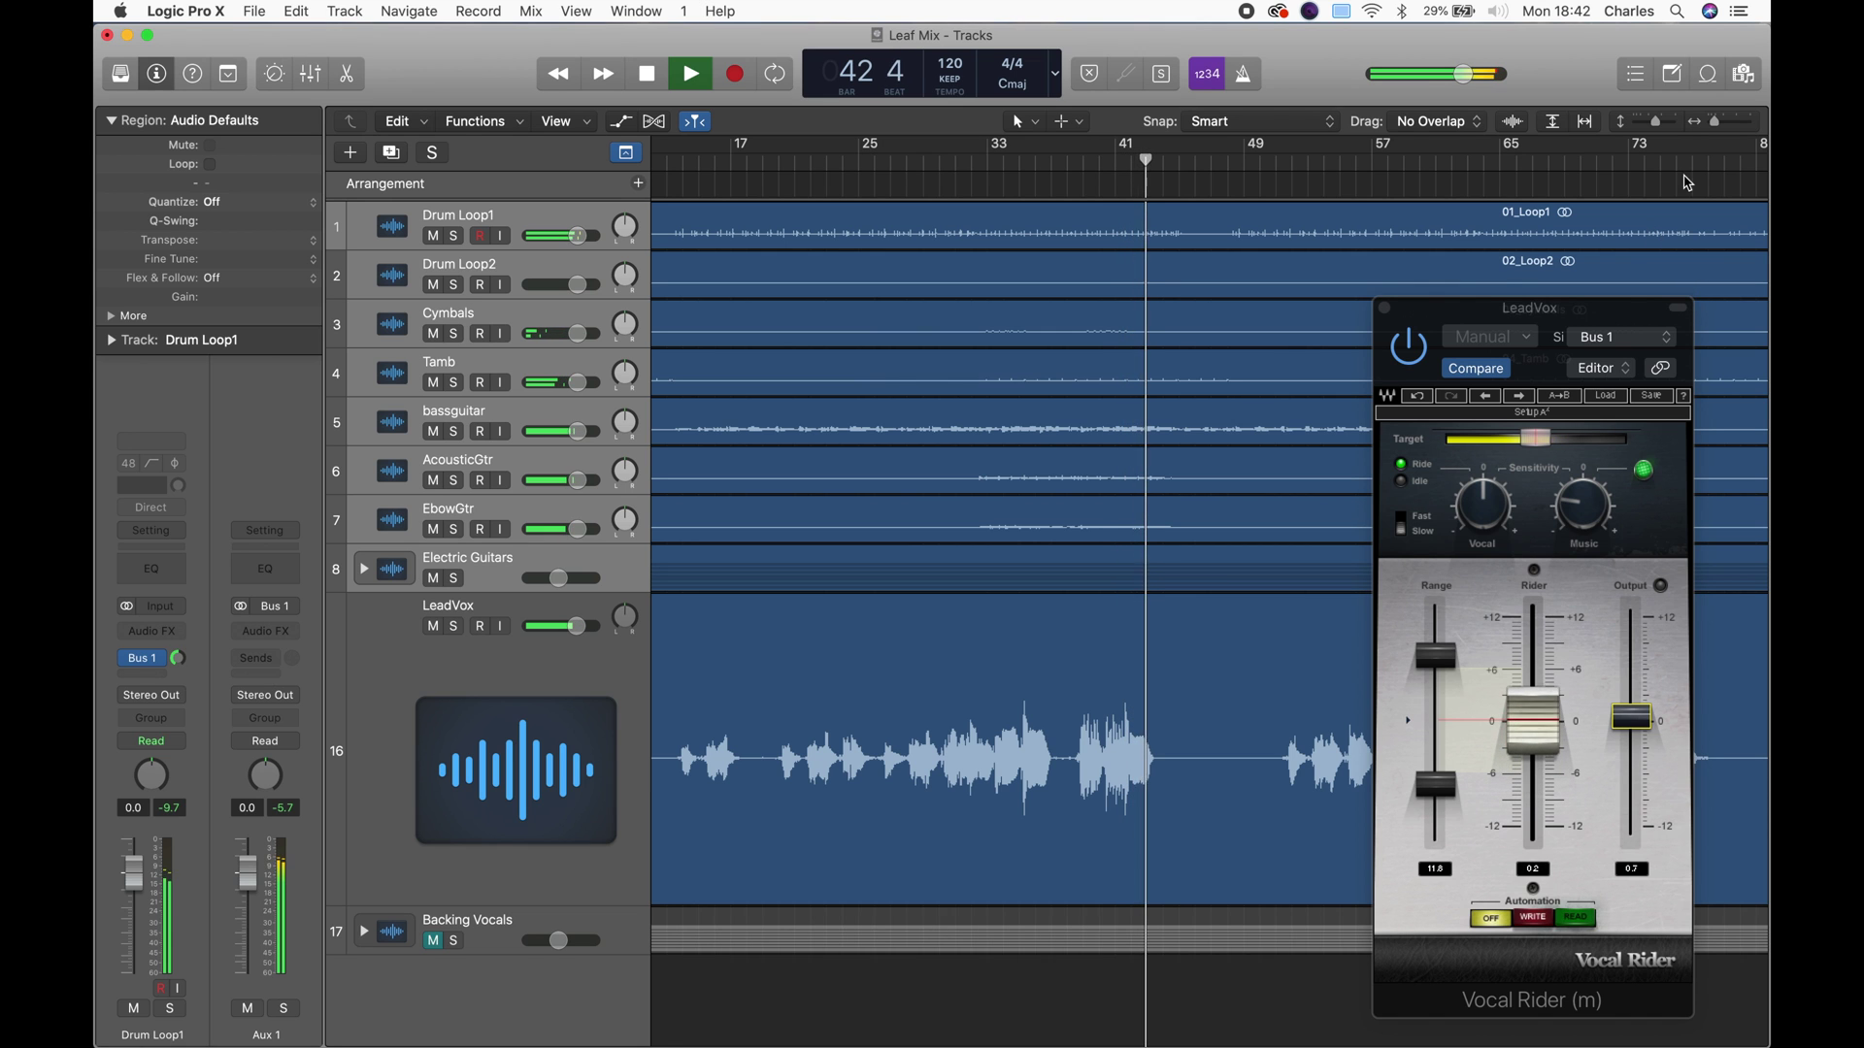
{"action": "key", "text": "space"}
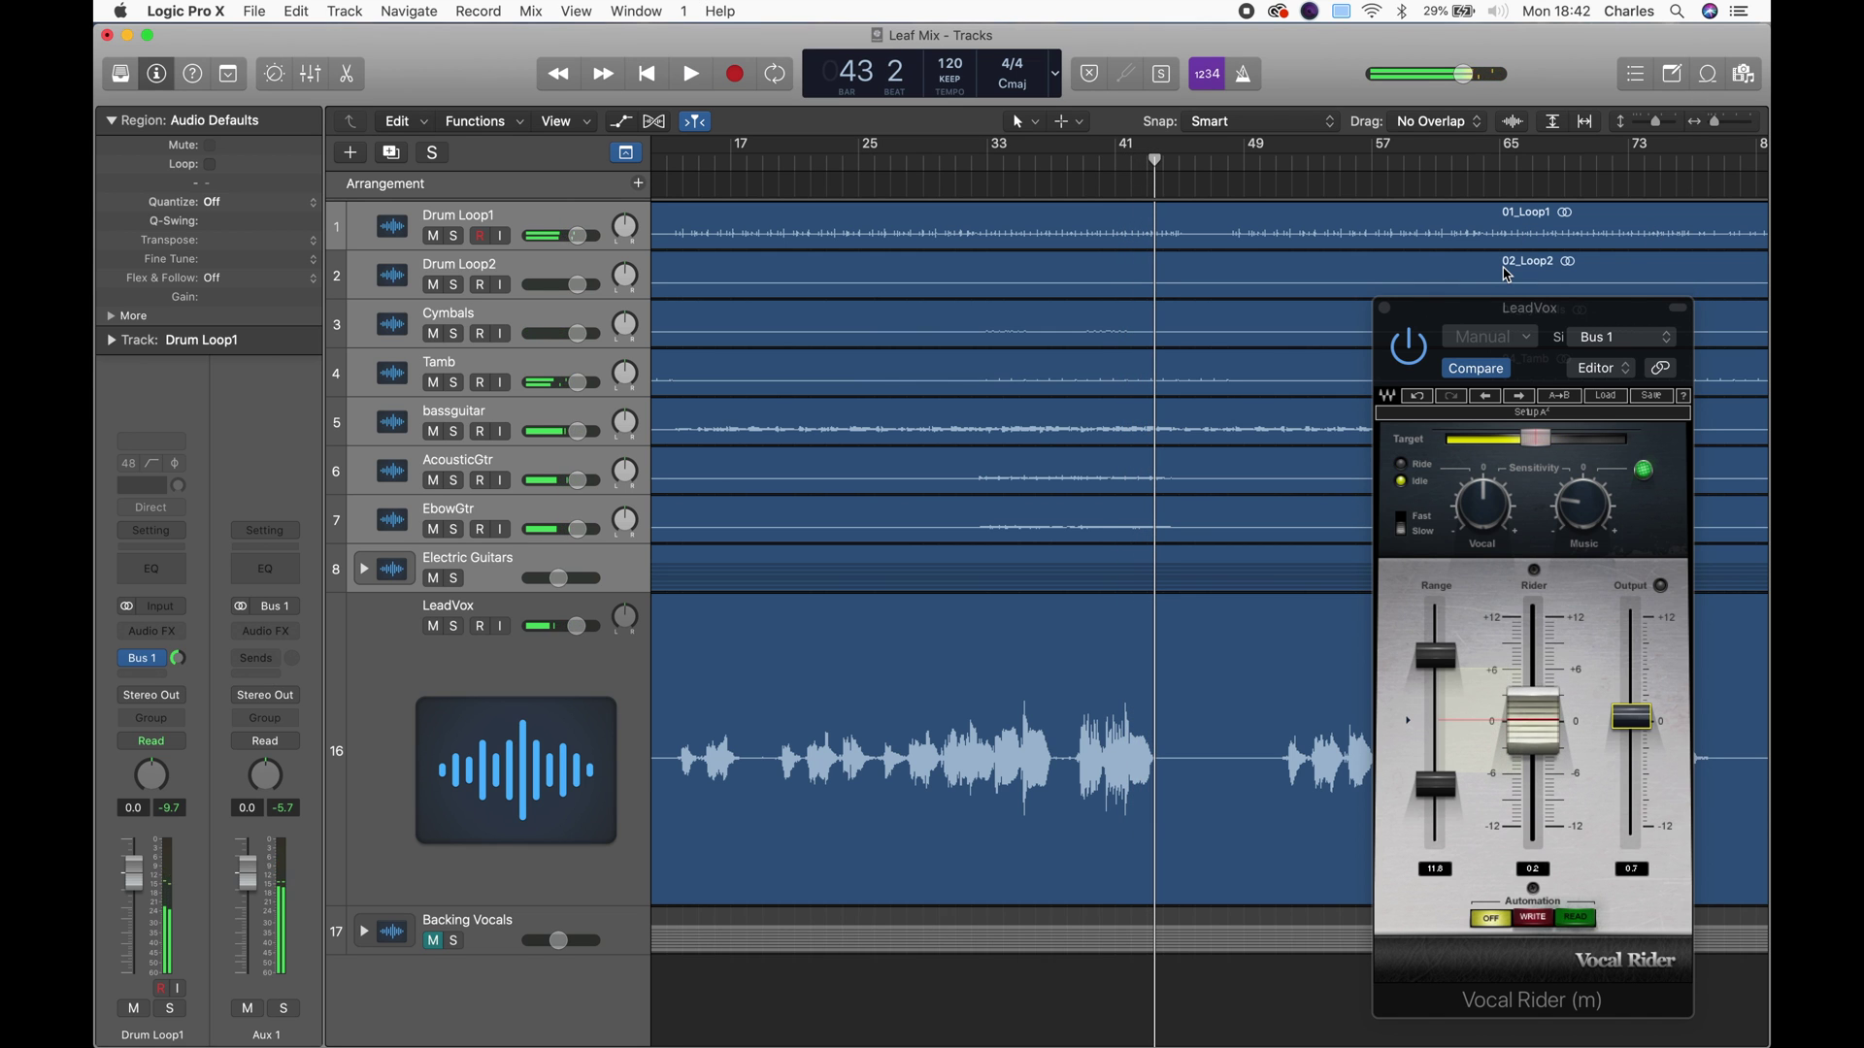
{"action": "scroll", "coordinate": [1123, 609], "scroll_direction": "left", "scroll_amount": 5}
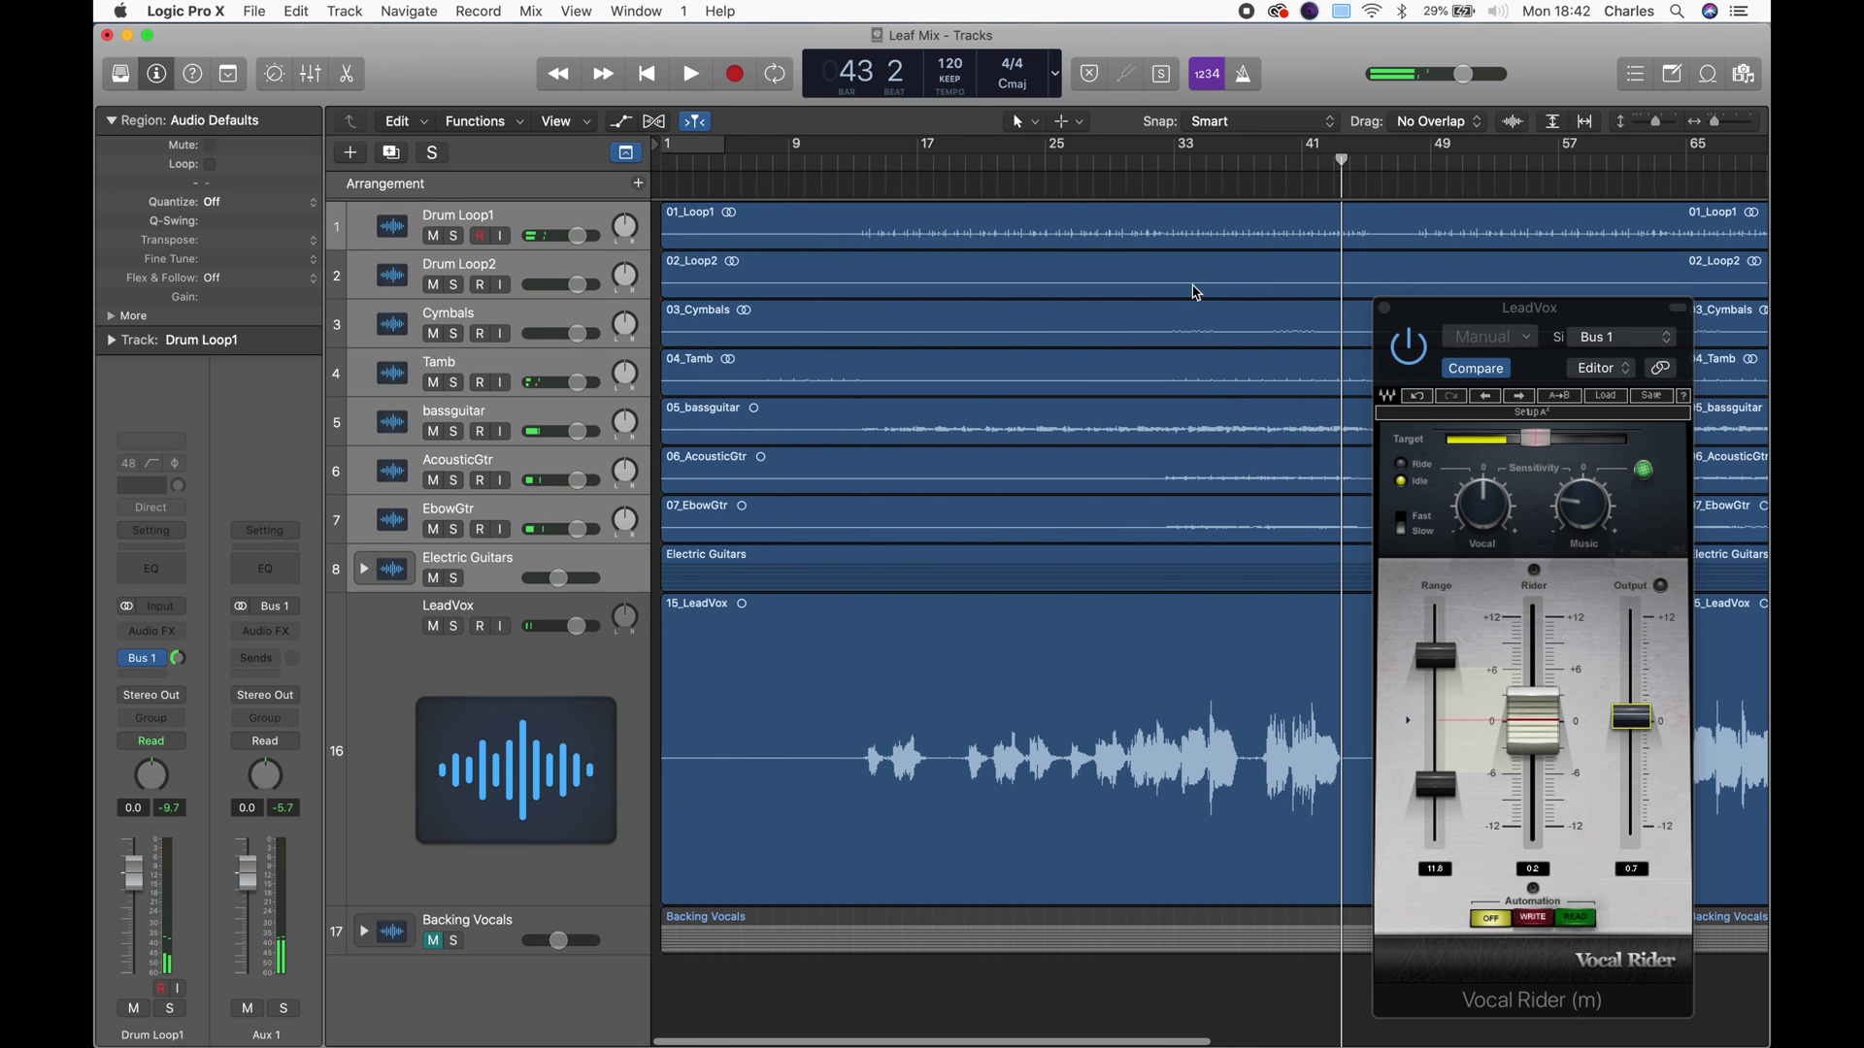
Return to bar 13, set LeadVox automation mode to Write, and start playback.
{"action": "left_click", "coordinate": [853, 163]}
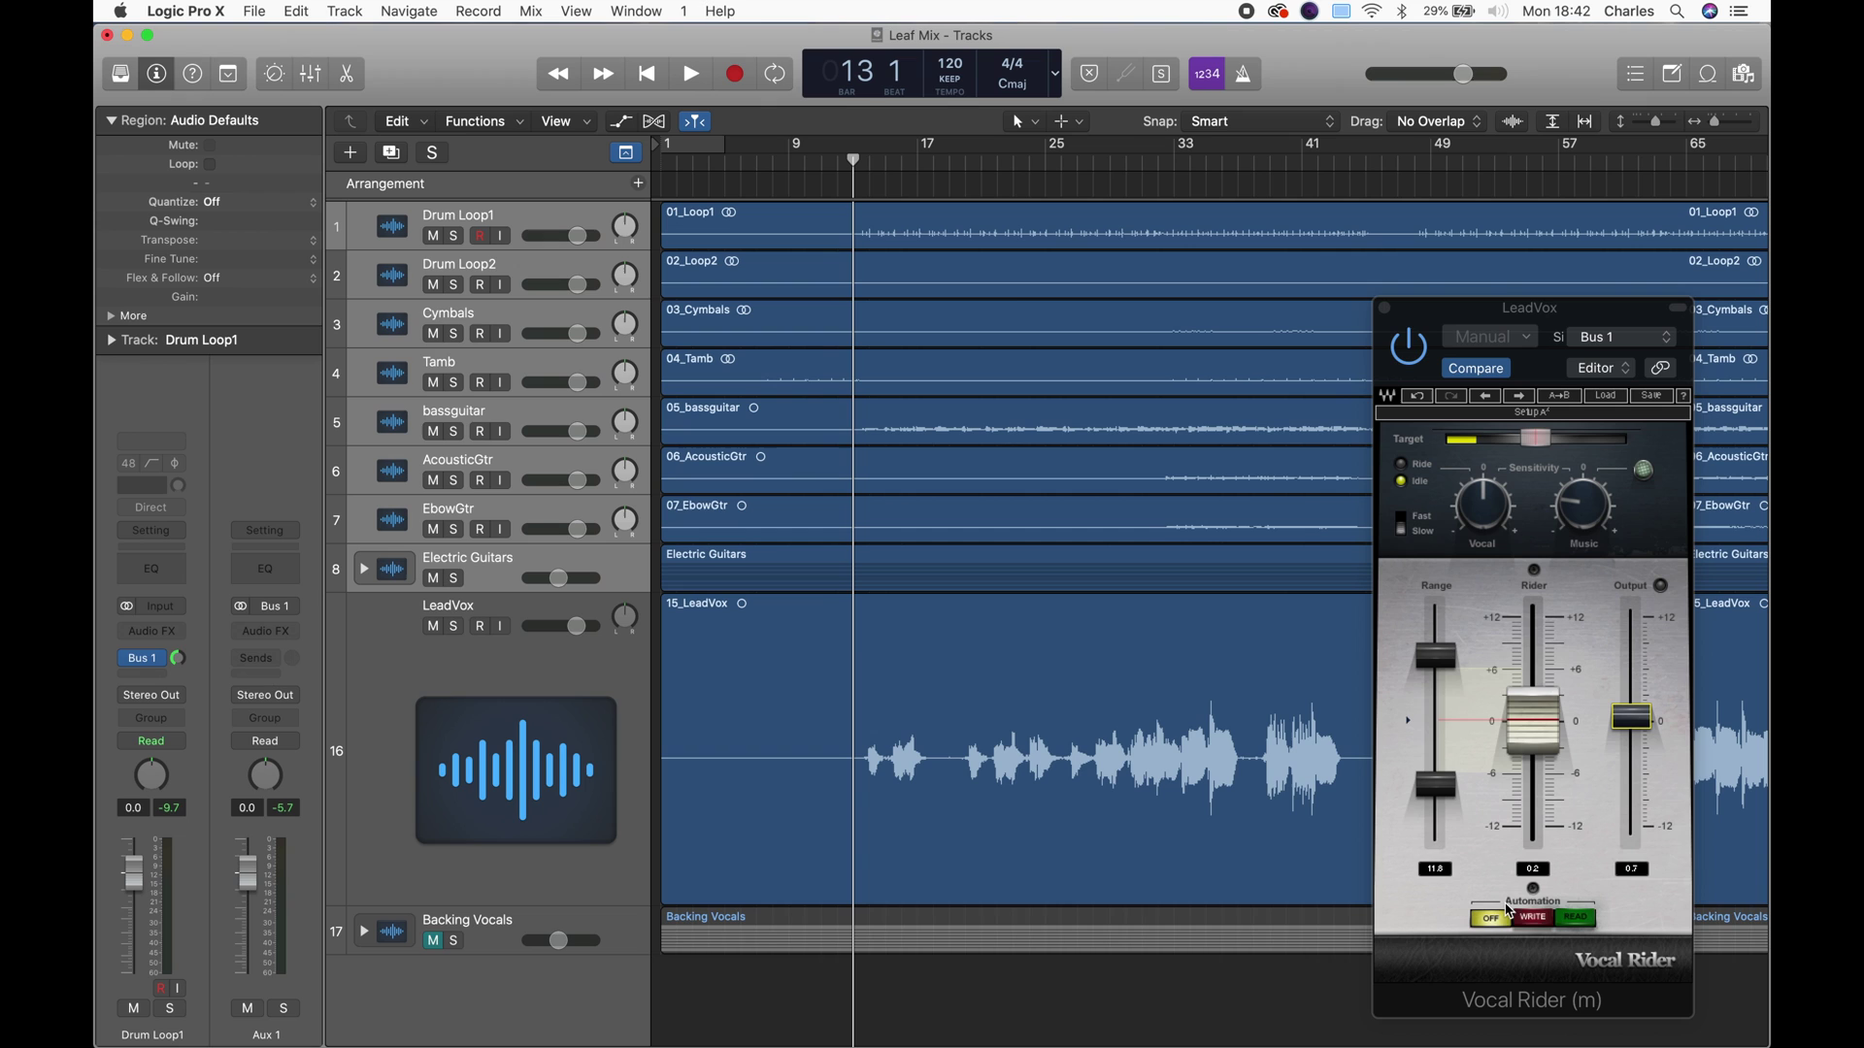
{"action": "left_click", "coordinate": [1536, 920]}
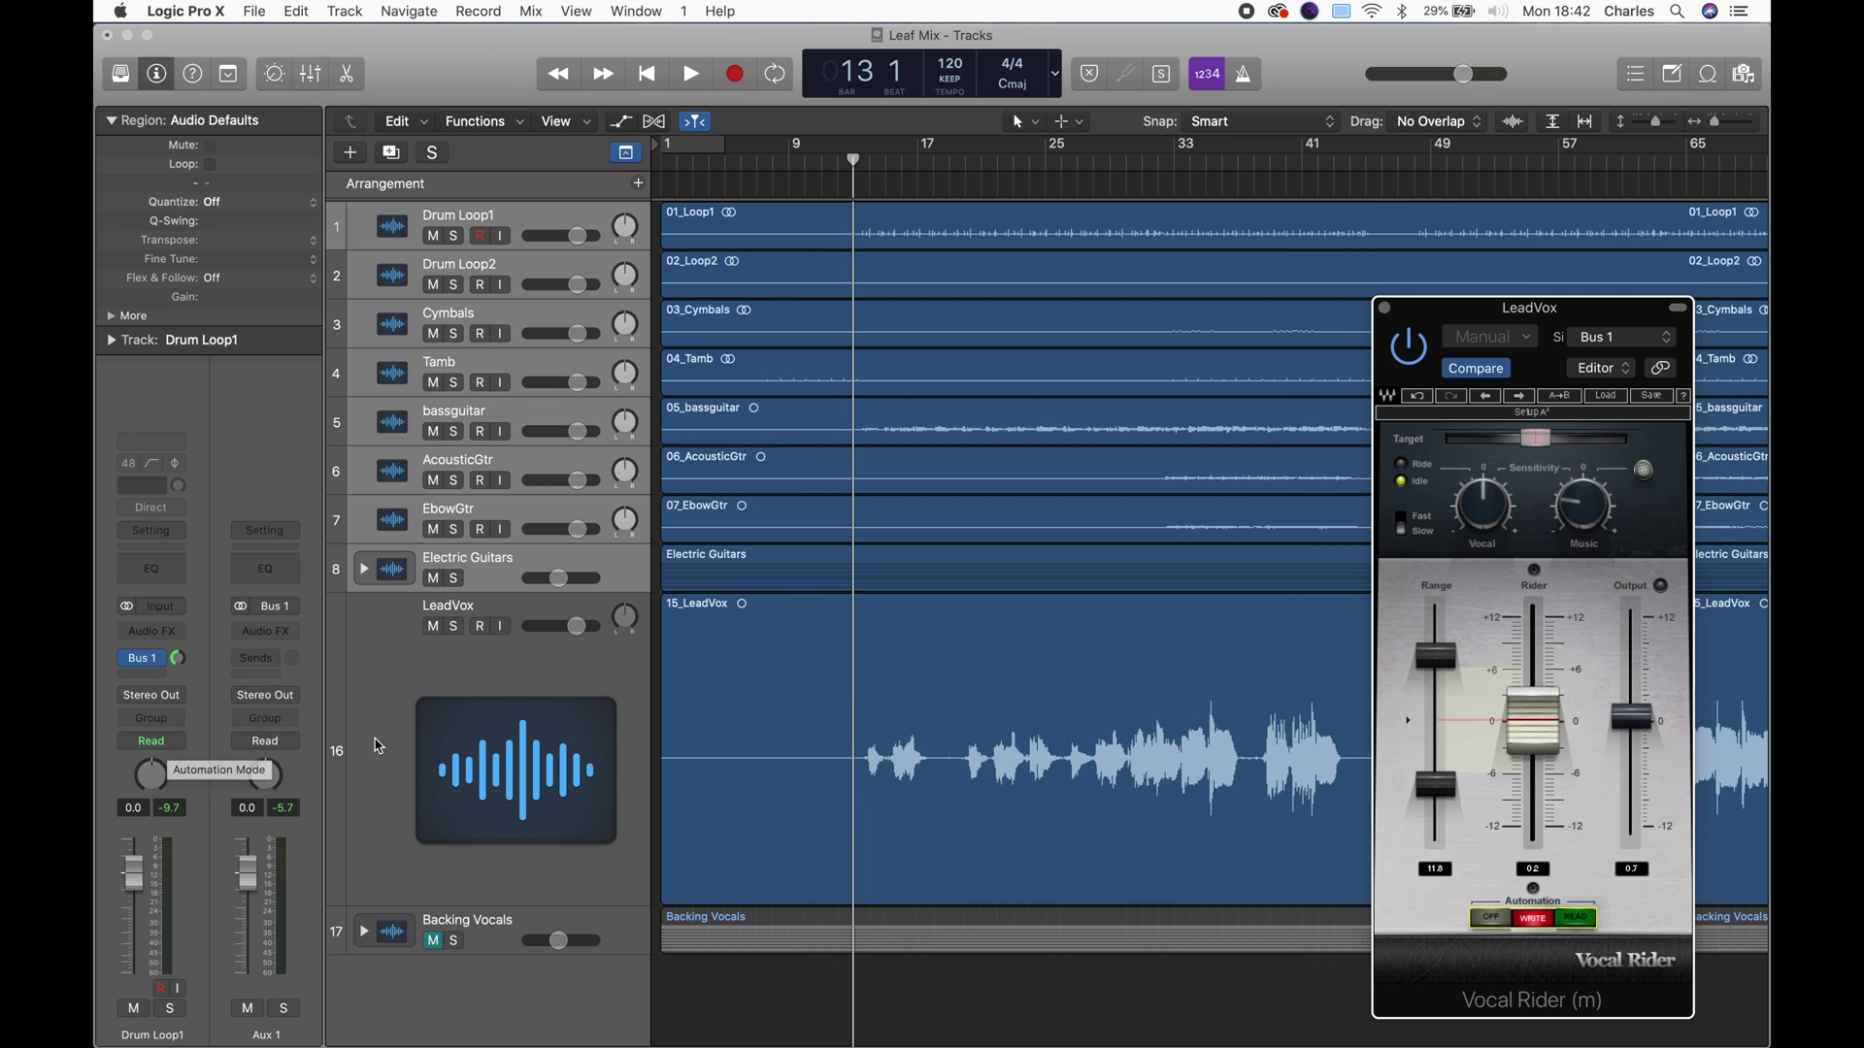
{"action": "left_click", "coordinate": [403, 751]}
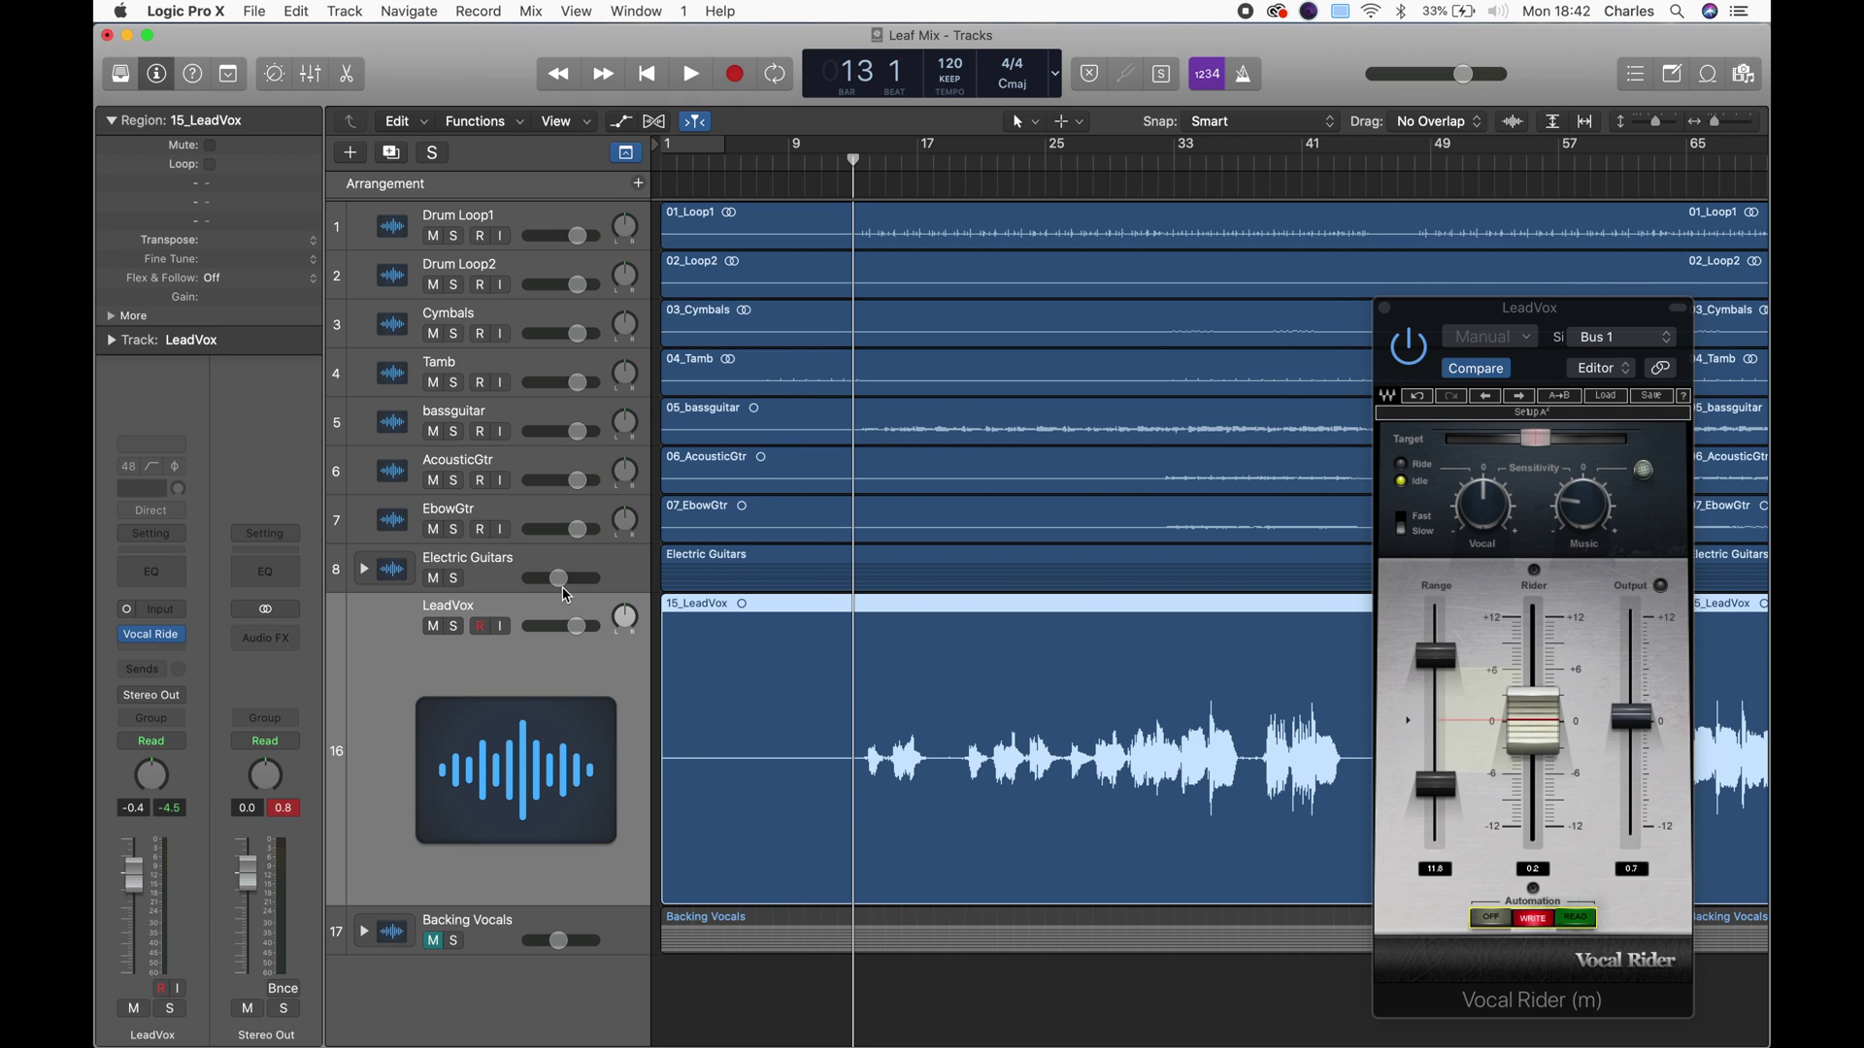
{"action": "left_click", "coordinate": [174, 757]}
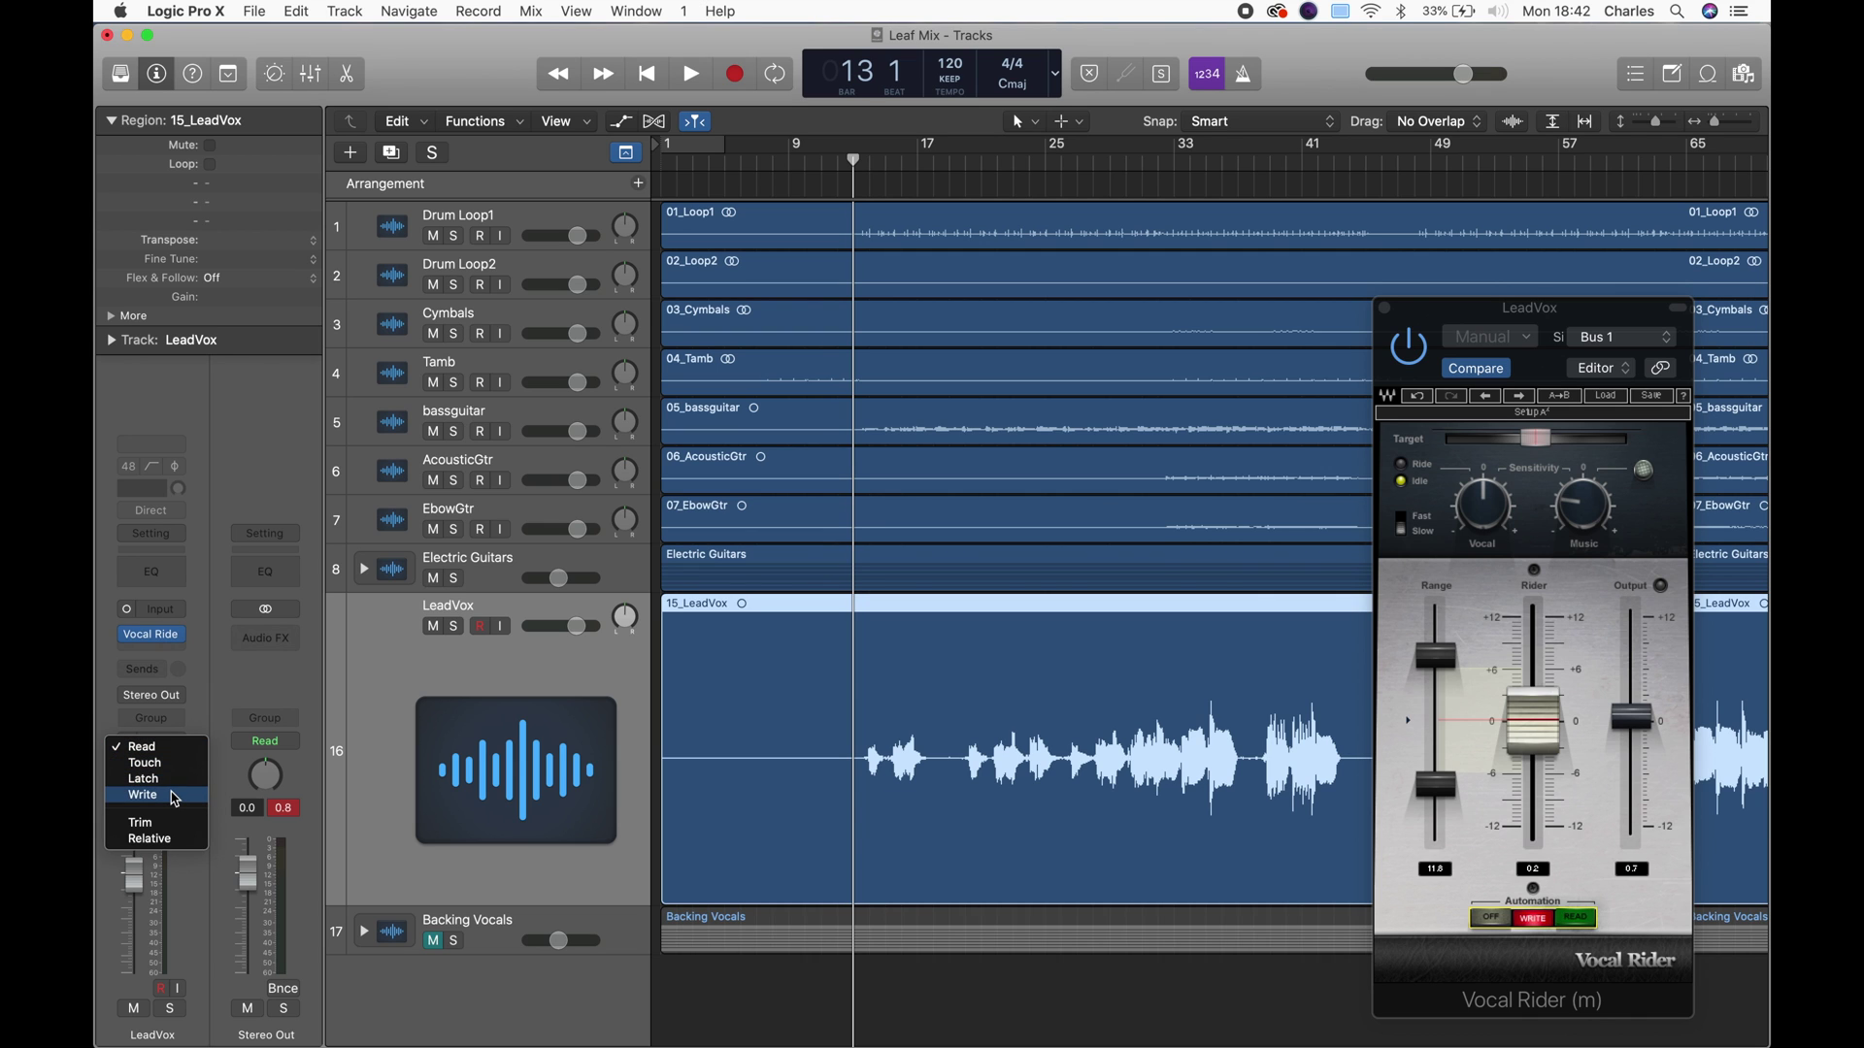
{"action": "left_click", "coordinate": [175, 796]}
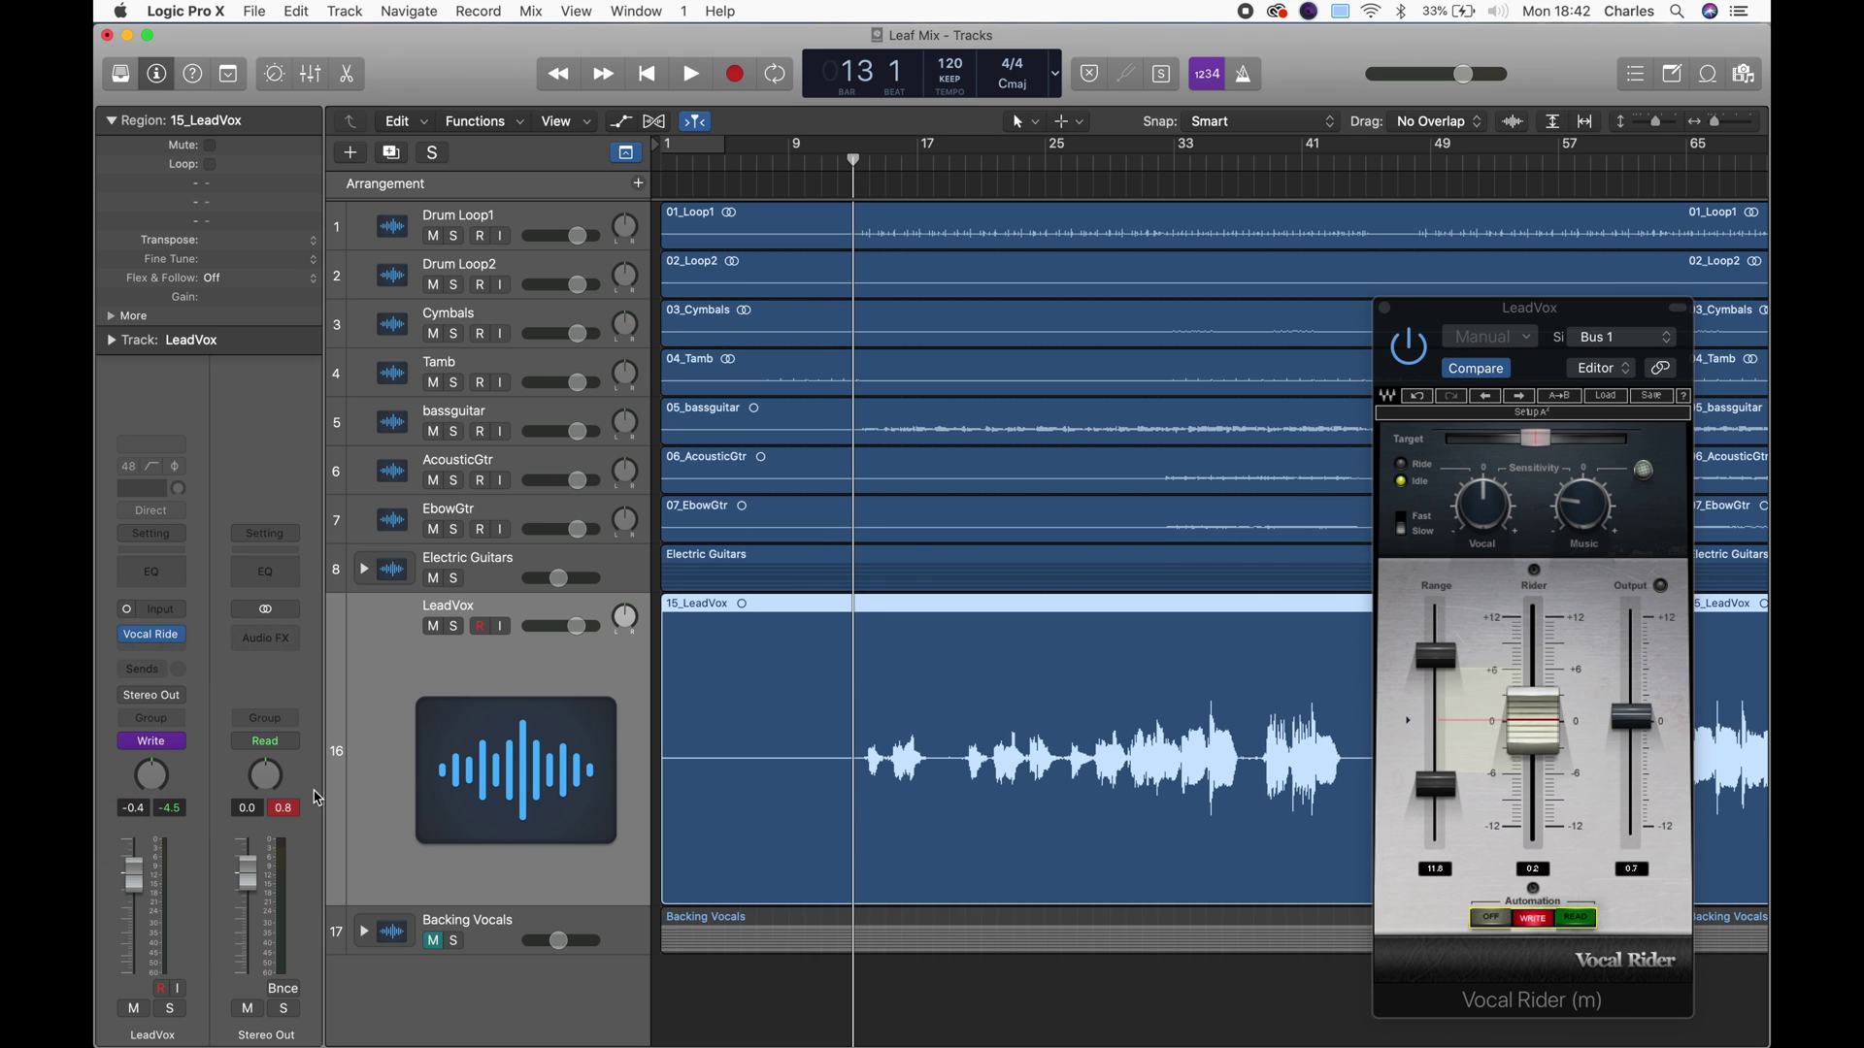
{"action": "key", "text": "space"}
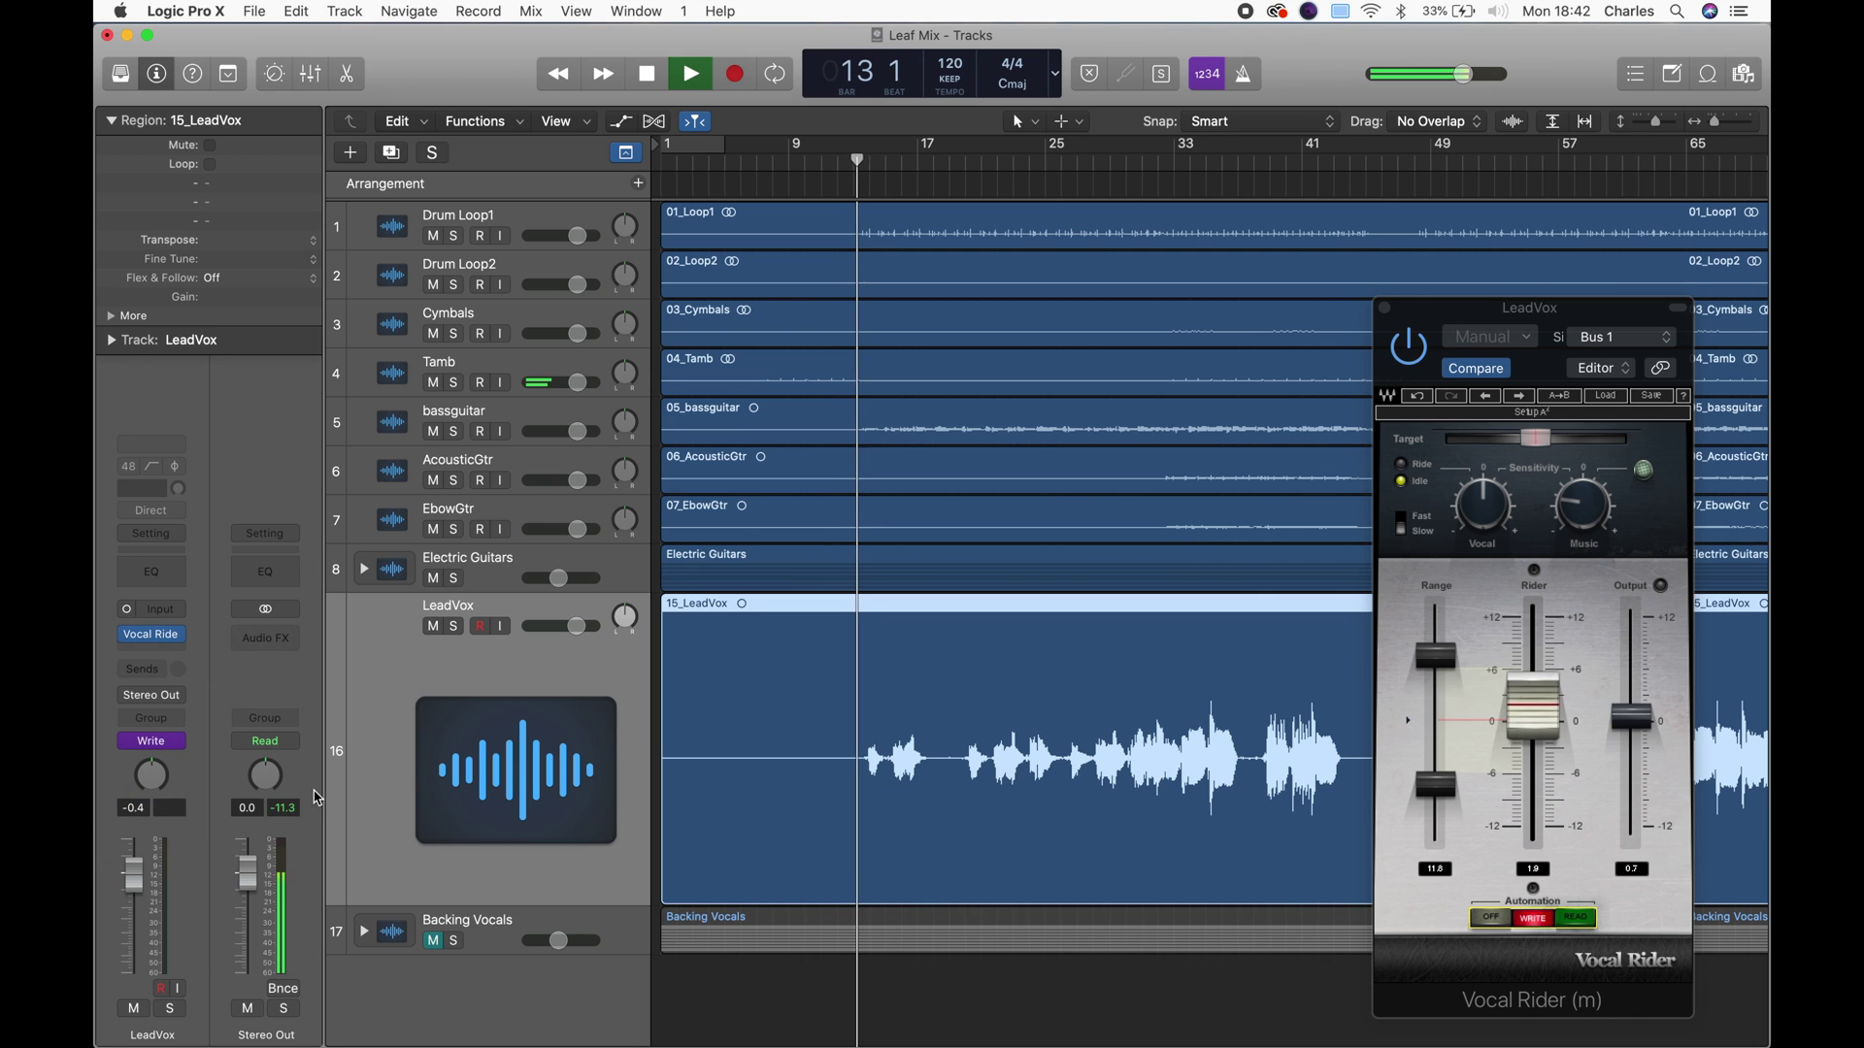
Show the automation lanes as playback writes the Rider moves up to bar 34.
{"action": "left_click", "coordinate": [621, 123]}
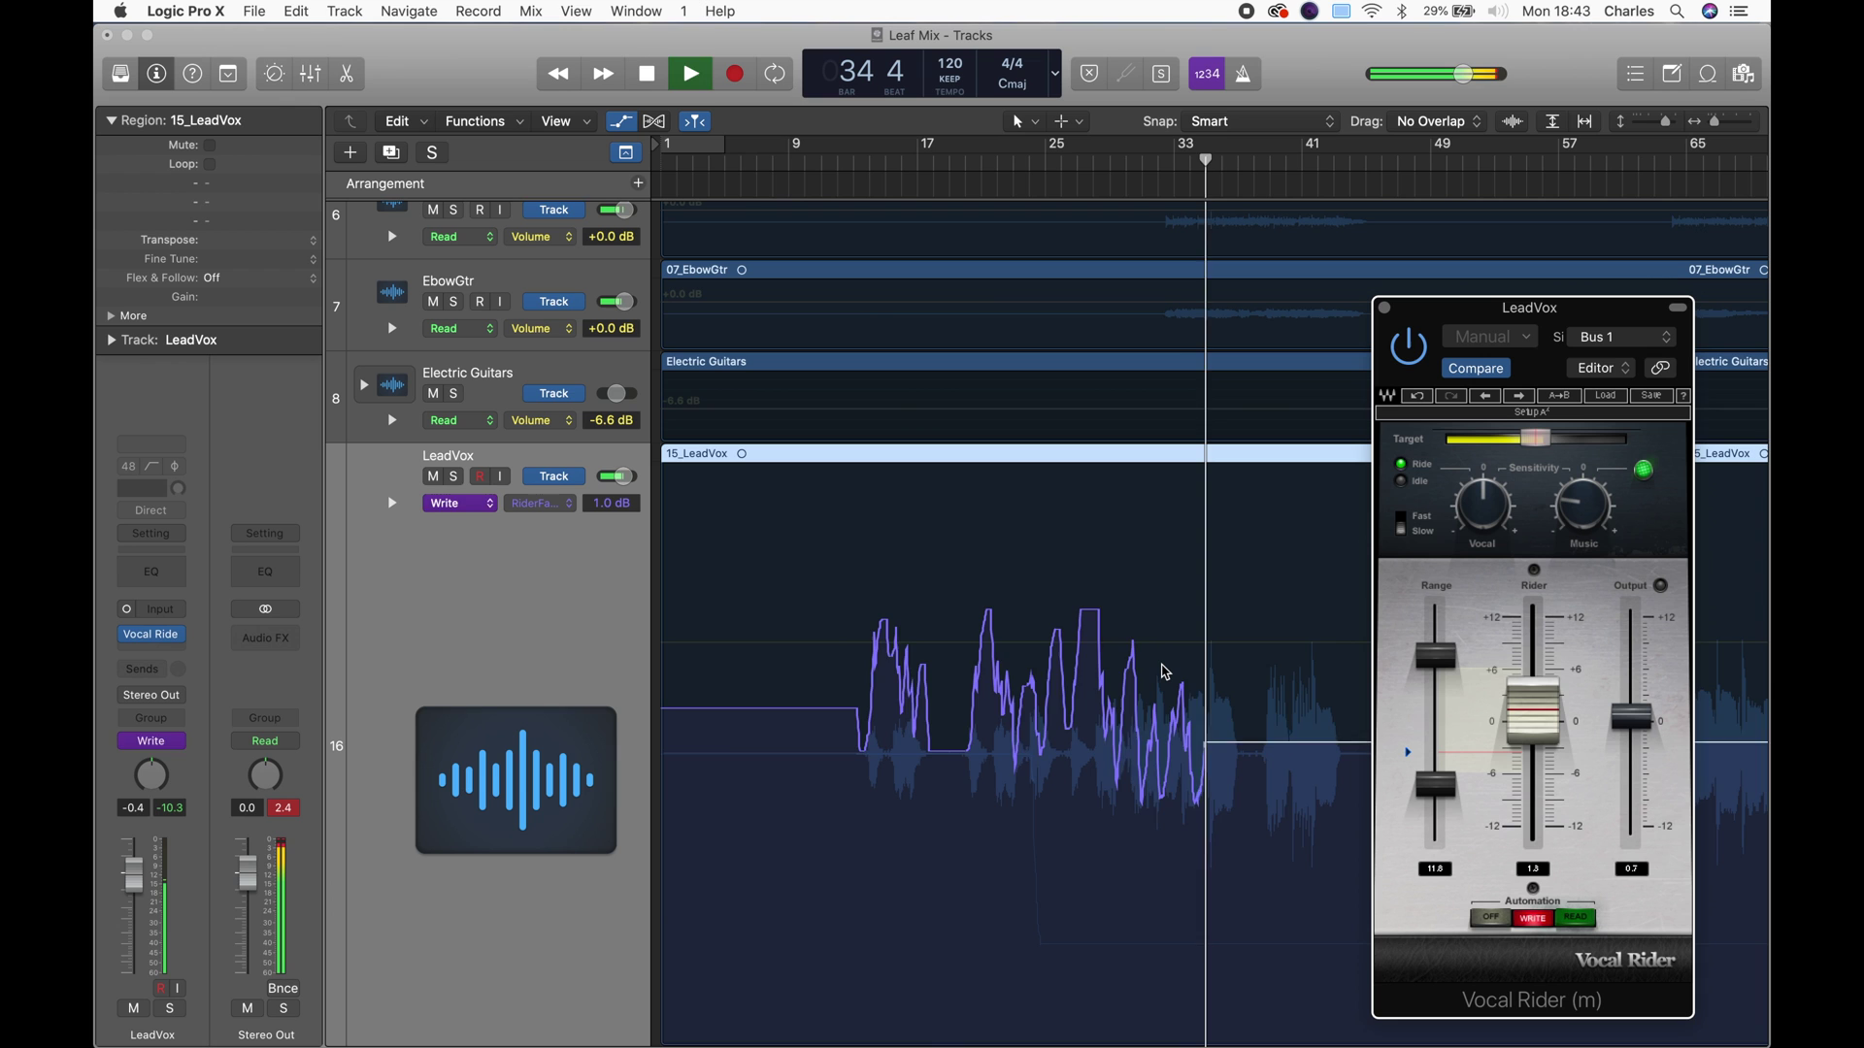
Stop recording and switch LeadVox automation mode from Touch to Read.
{"action": "key", "text": "space"}
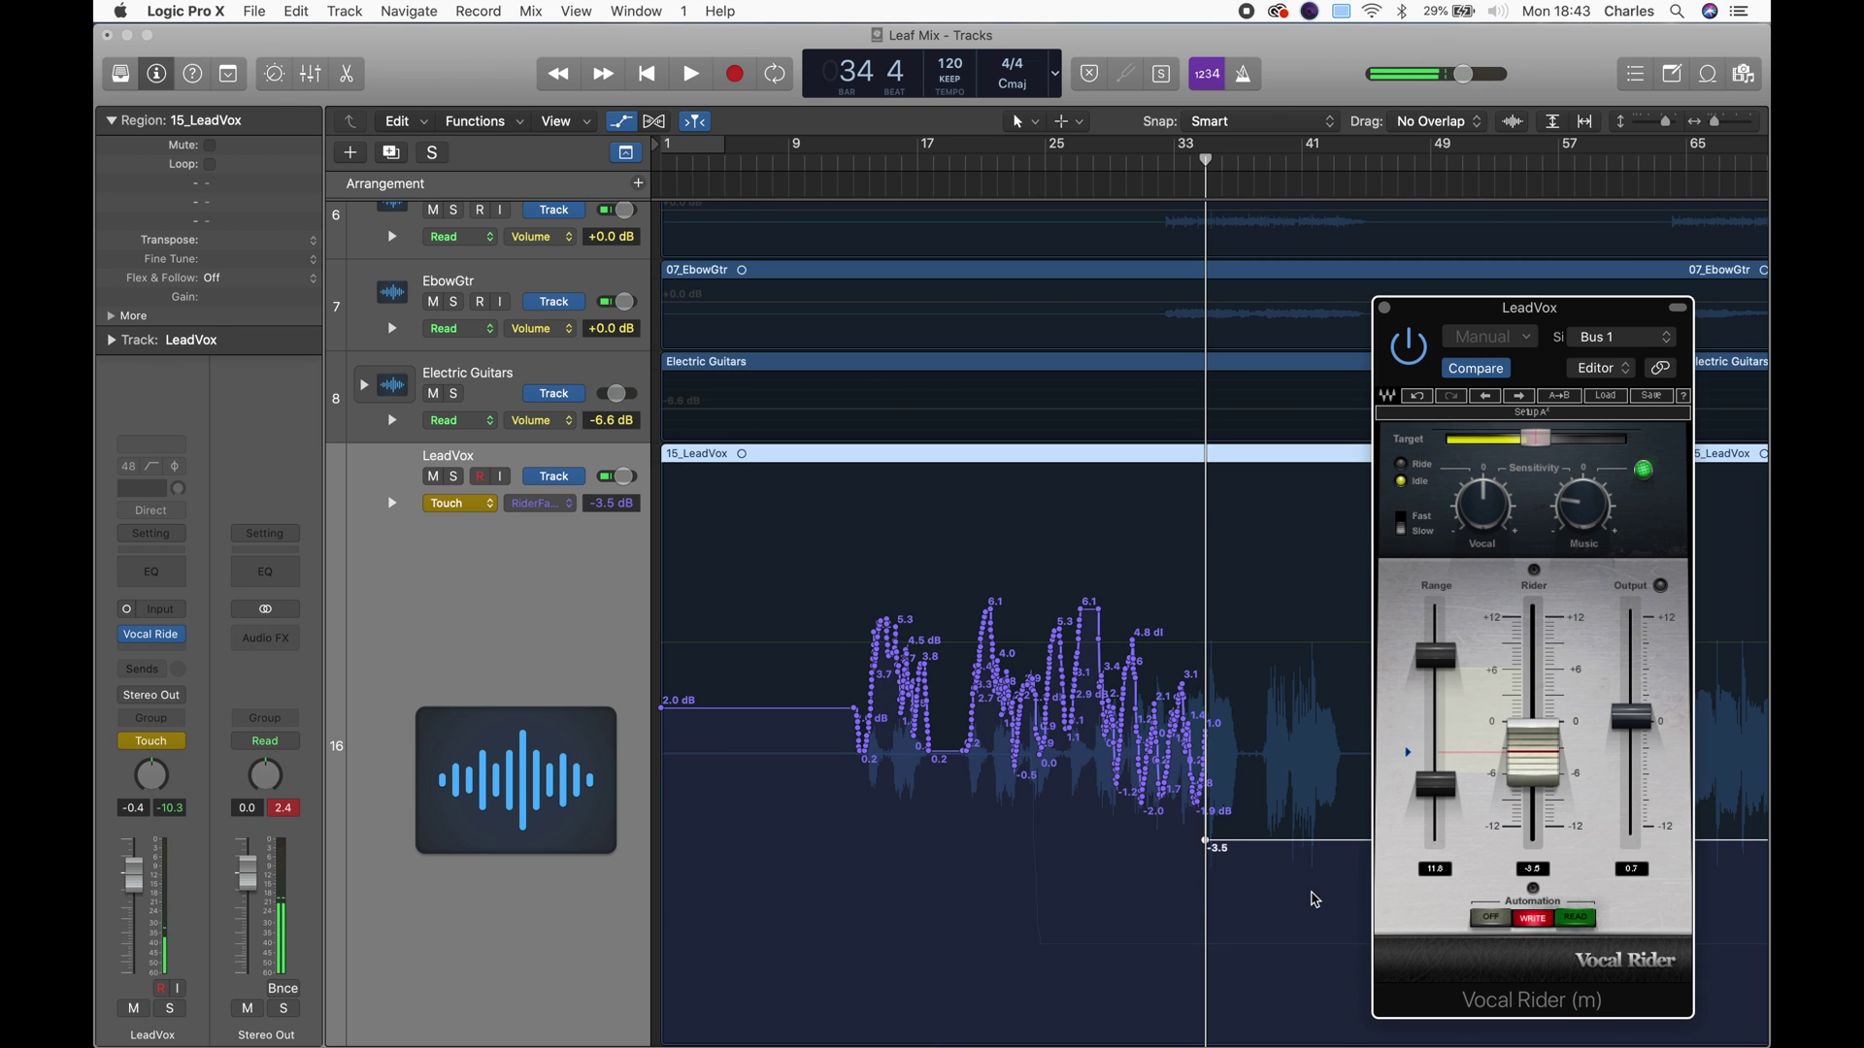
{"action": "left_click_drag", "start_coordinate": [1721, 121], "coordinate": [1726, 121]}
{"action": "scroll", "coordinate": [1176, 586], "scroll_direction": "left", "scroll_amount": 3}
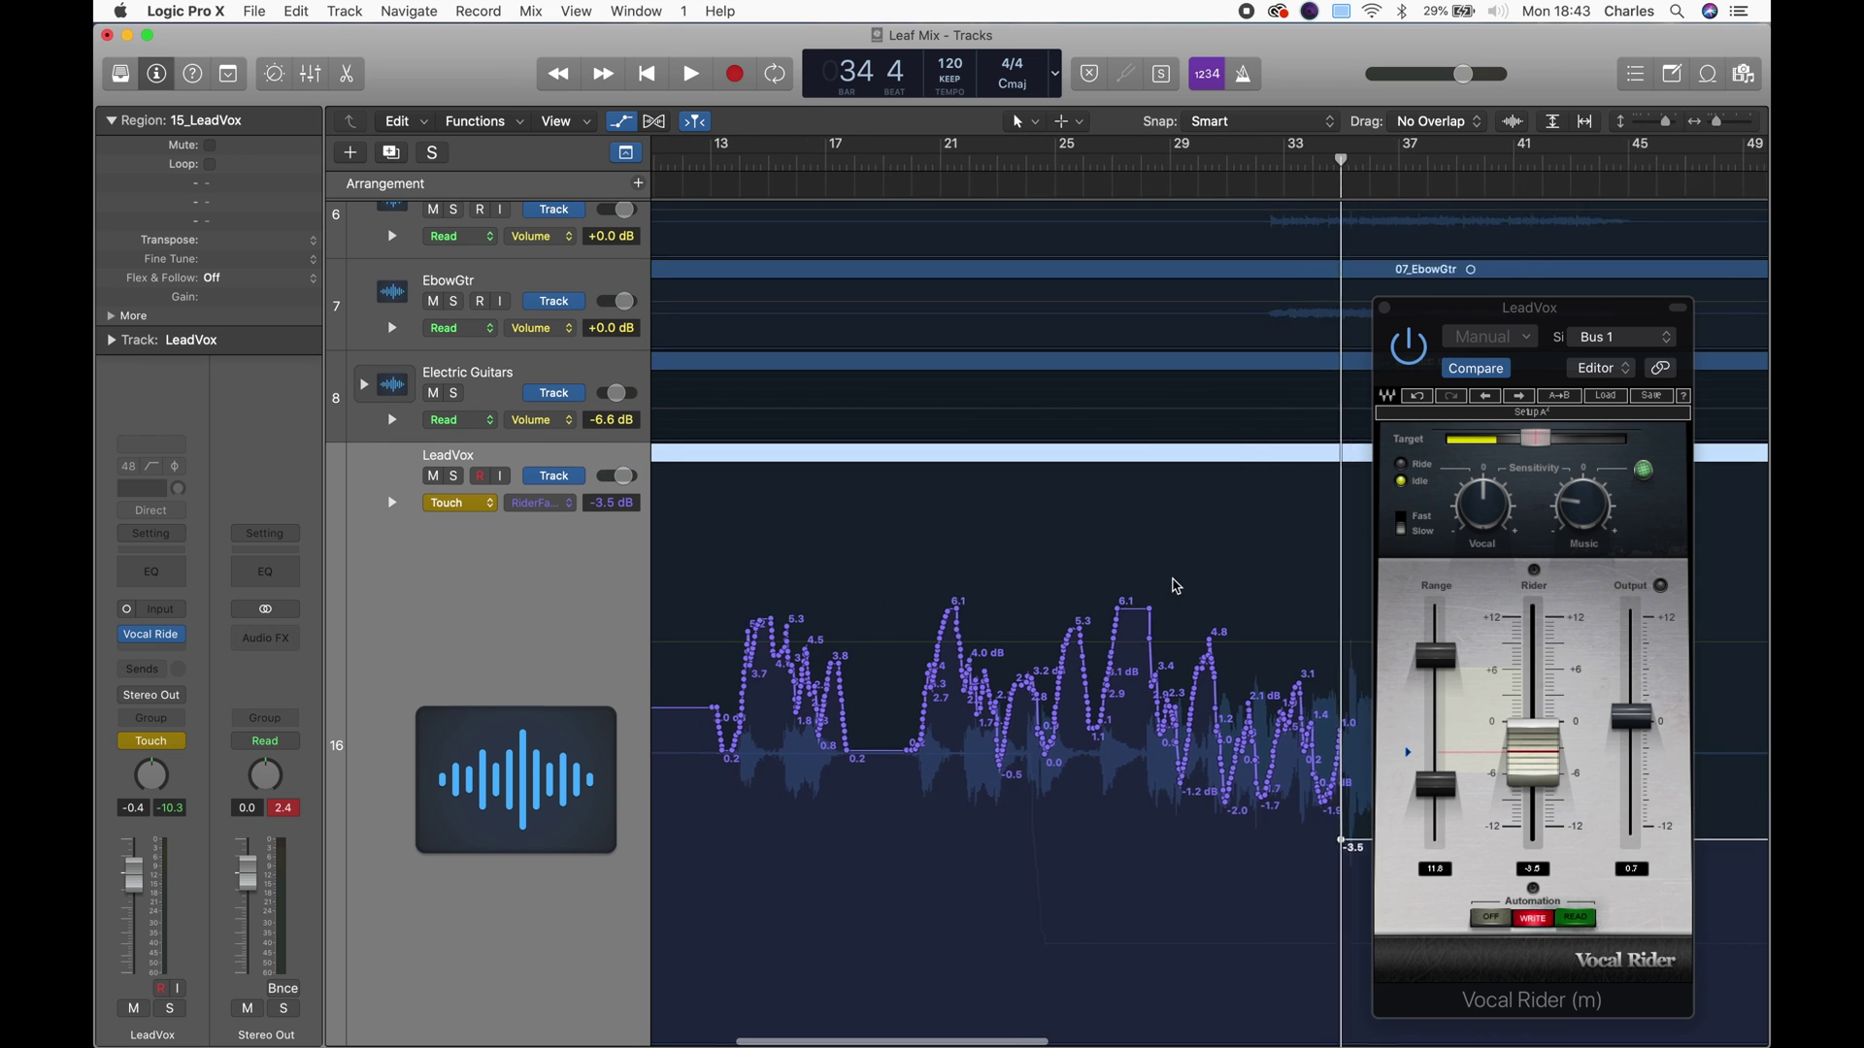
{"action": "scroll", "coordinate": [1176, 586], "scroll_direction": "left", "scroll_amount": 2}
{"action": "left_click", "coordinate": [1572, 924]}
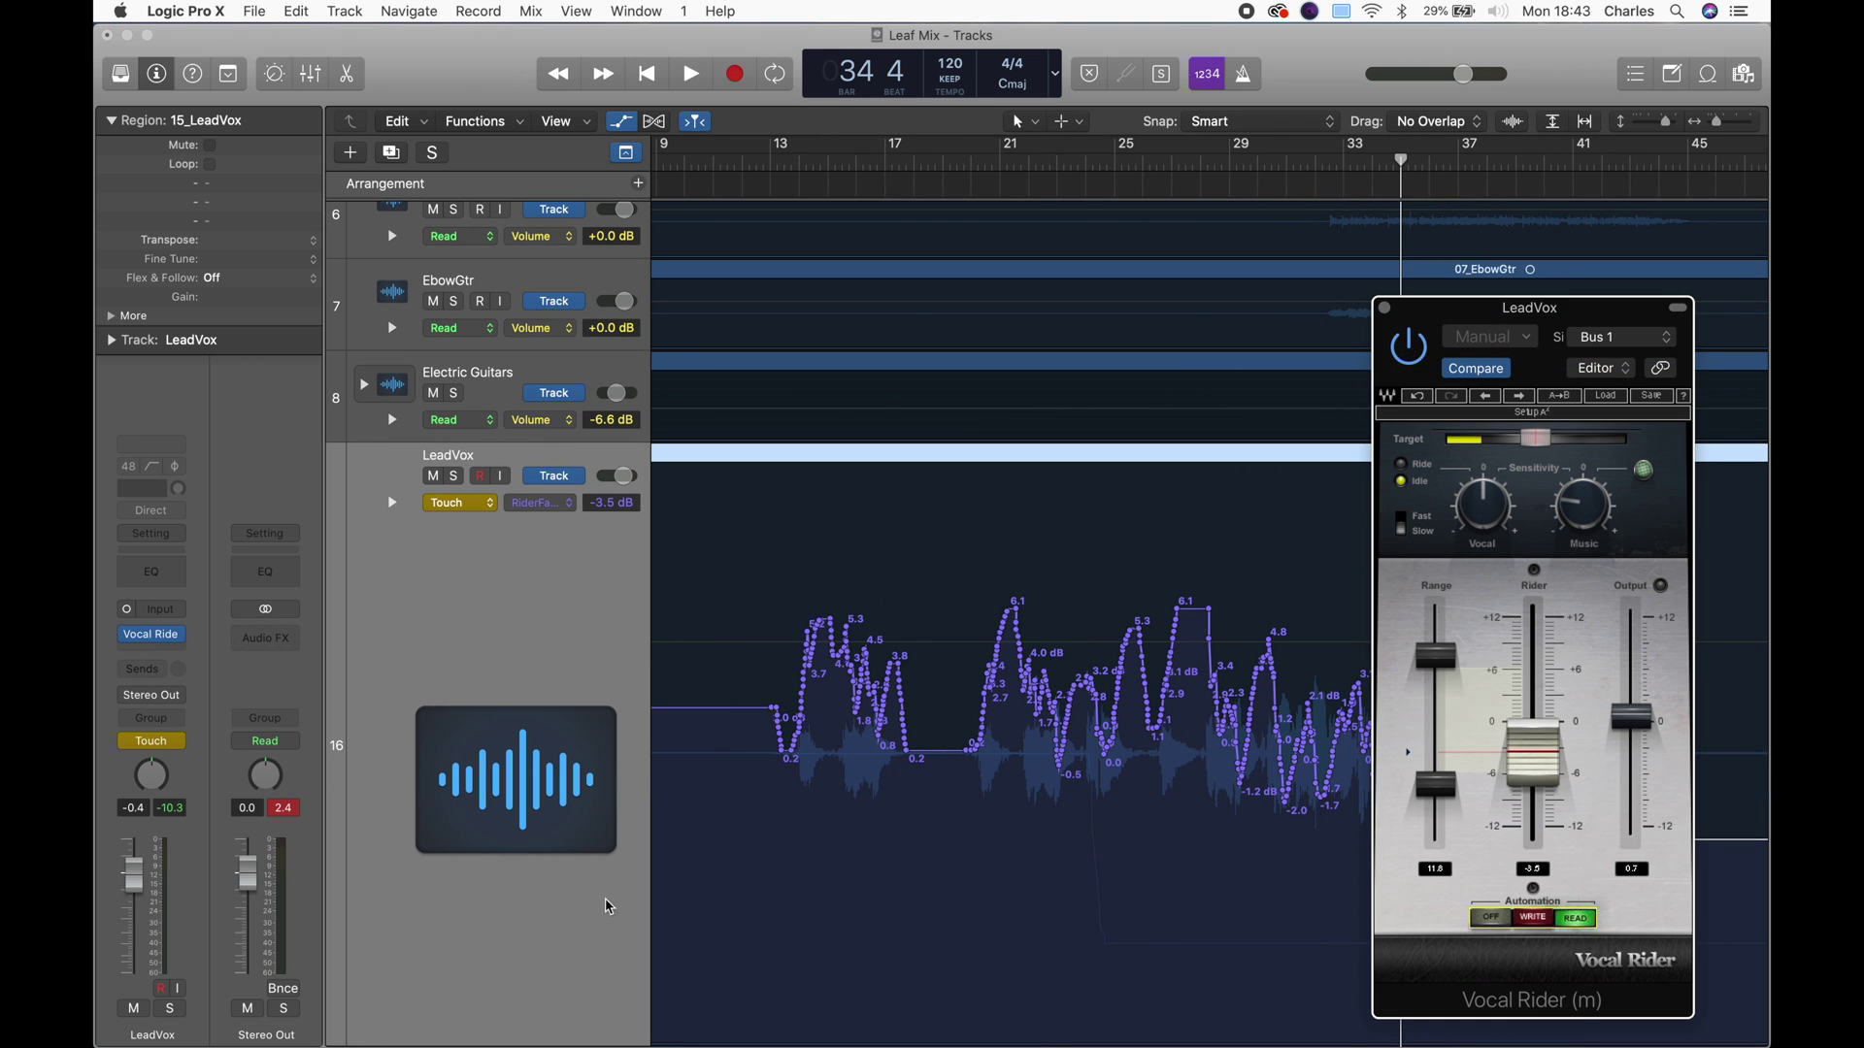
{"action": "left_click", "coordinate": [167, 742]}
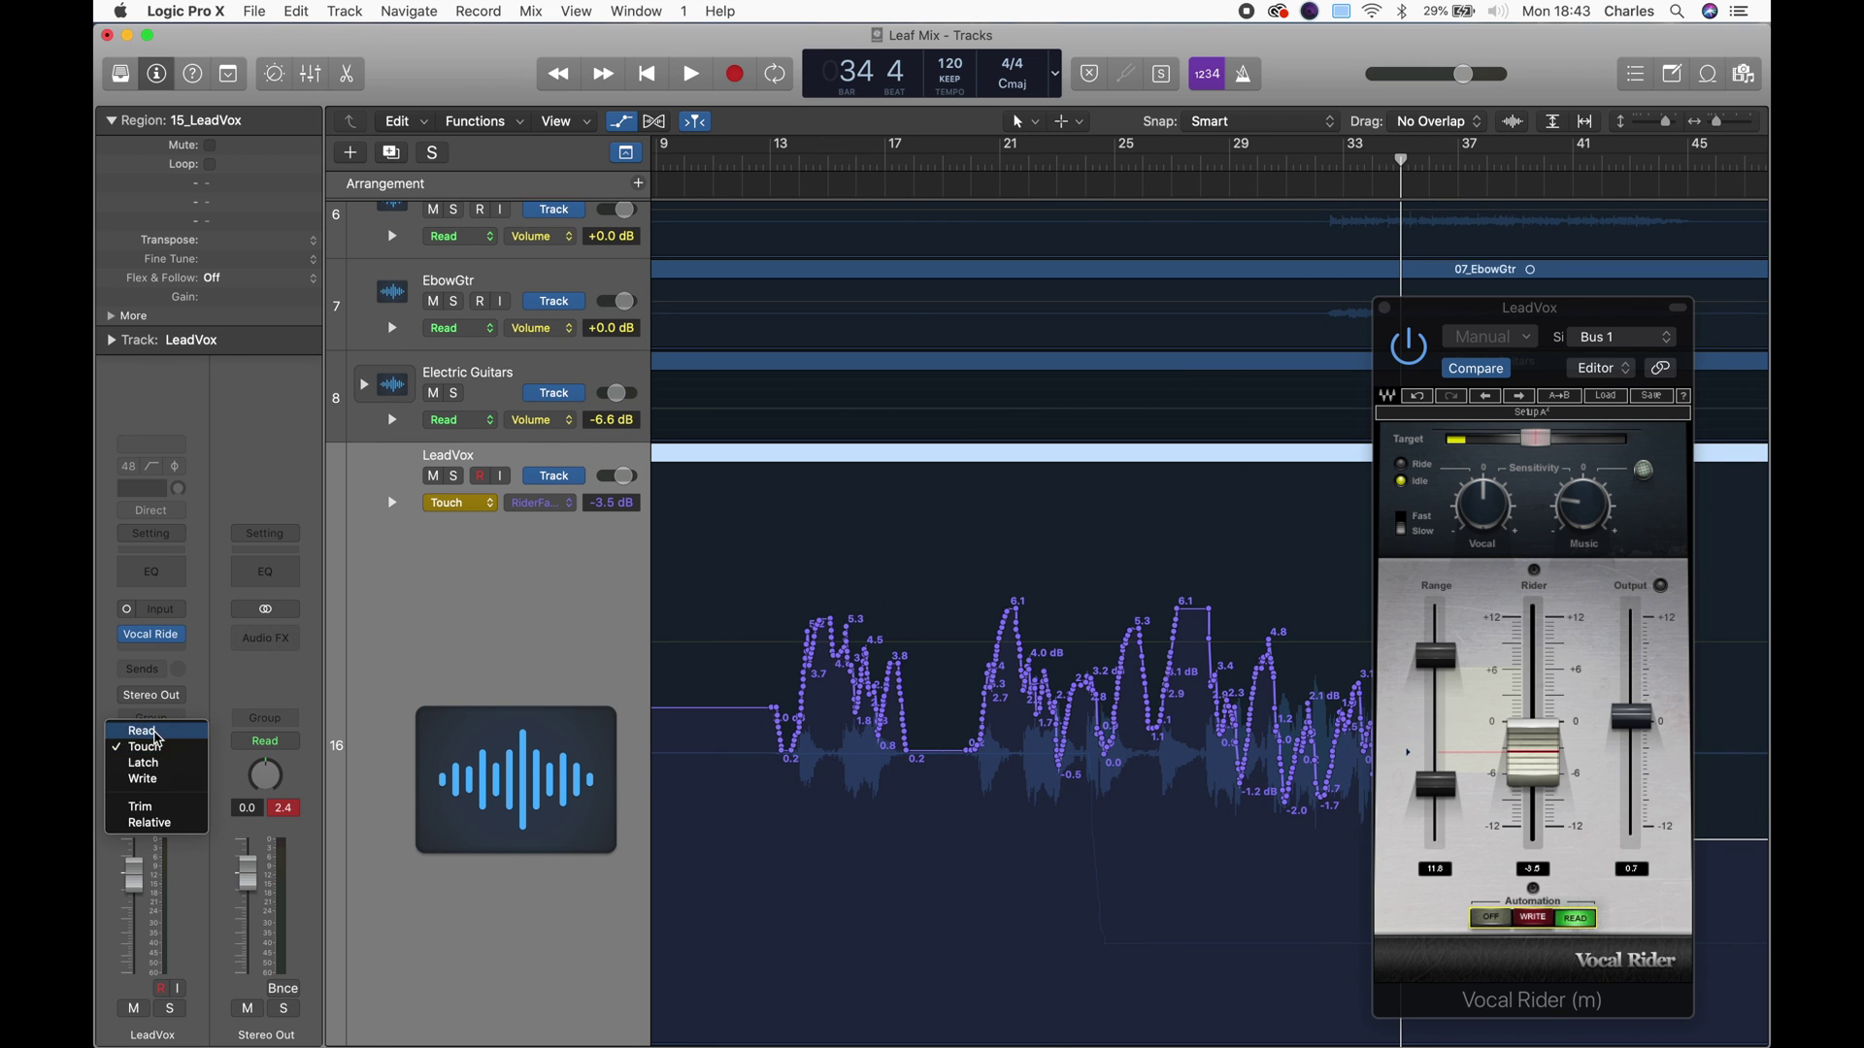
{"action": "left_click", "coordinate": [154, 733]}
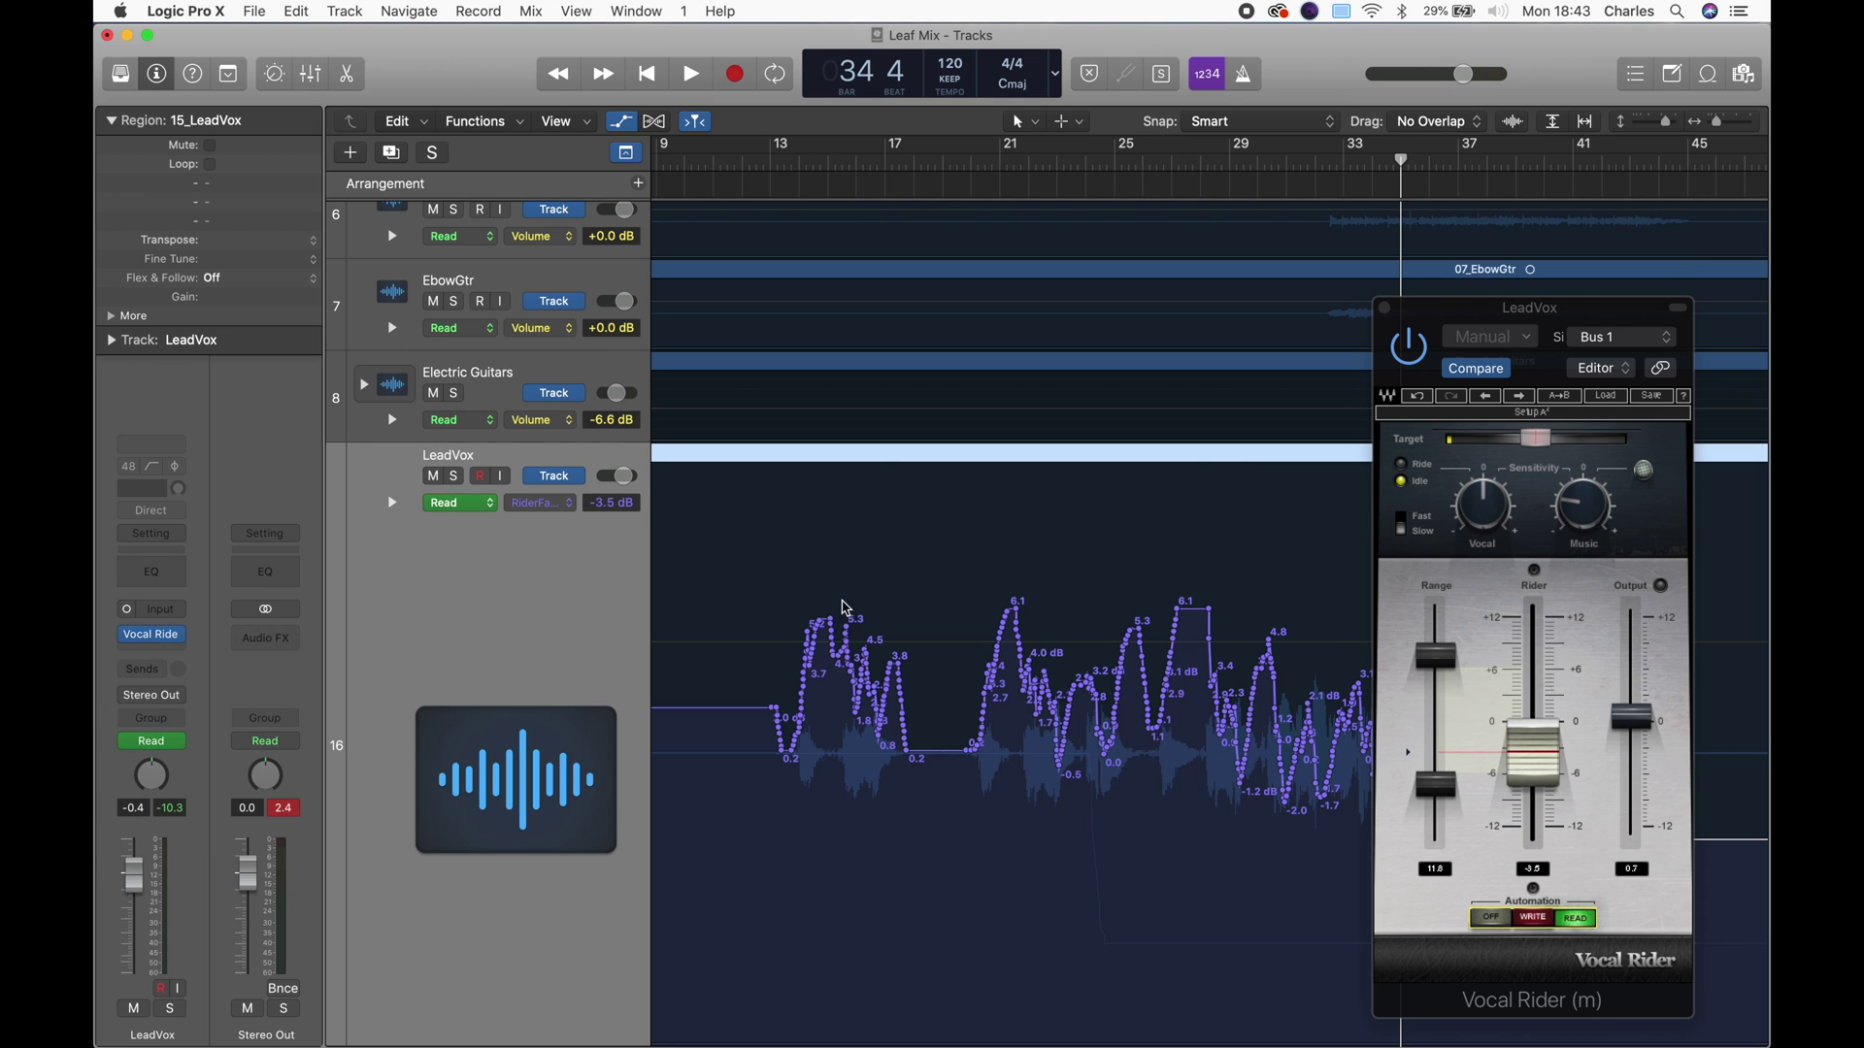
Play back from bar 21 to bar 24 to hear the recorded rider curve.
{"action": "left_click", "coordinate": [992, 155]}
{"action": "key", "text": "space"}
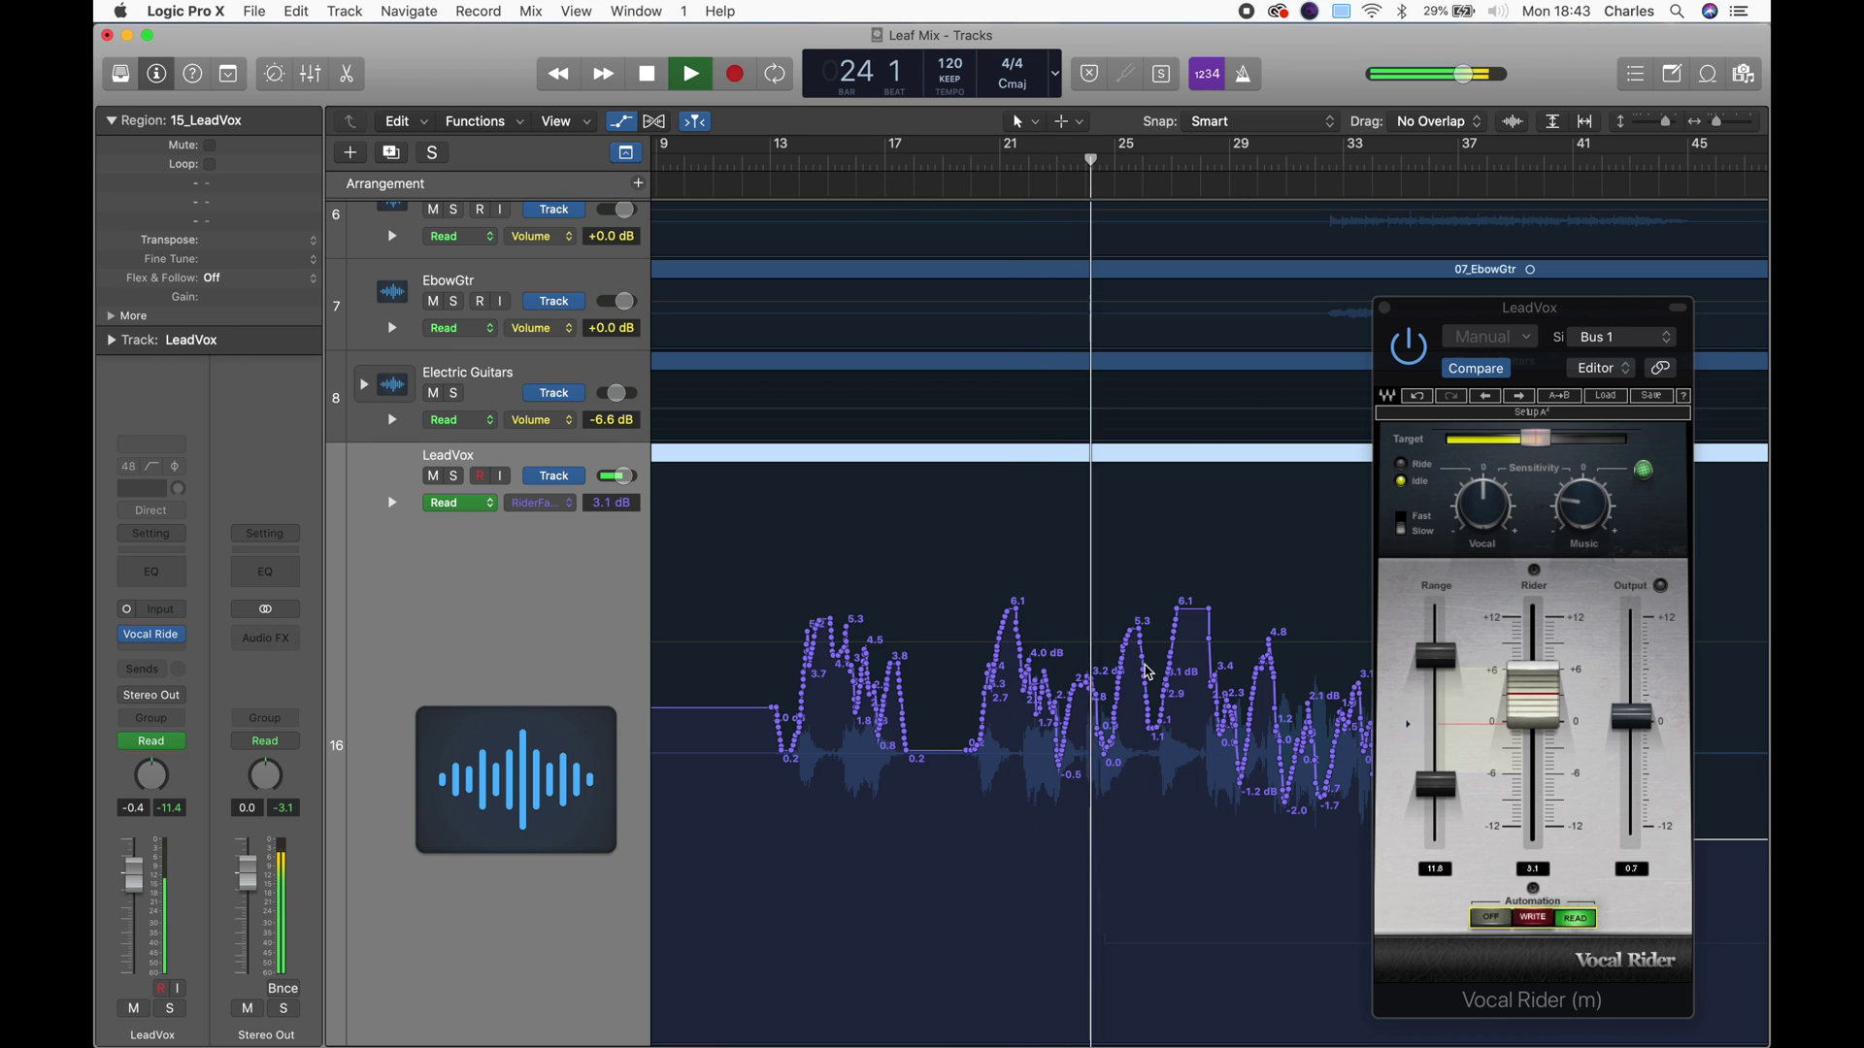
{"action": "key", "text": "space"}
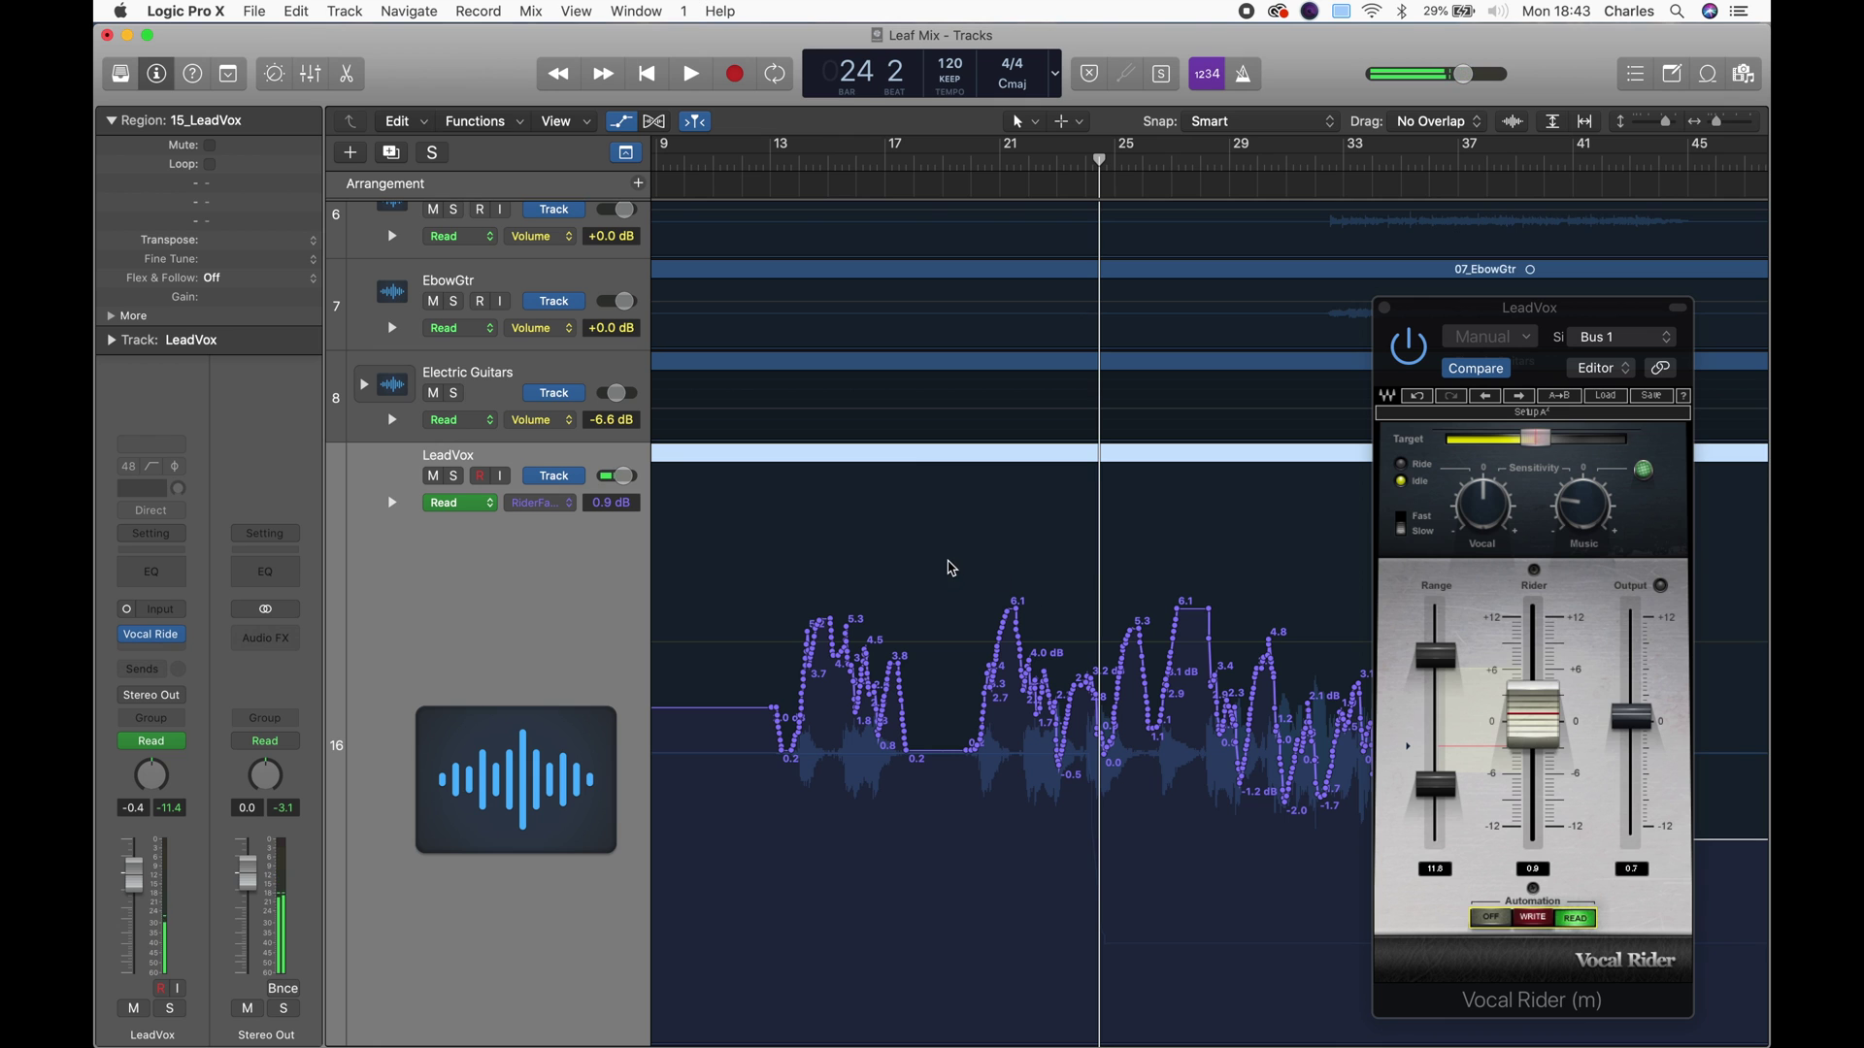
{"action": "scroll", "coordinate": [1058, 707], "scroll_direction": "right", "scroll_amount": 2}
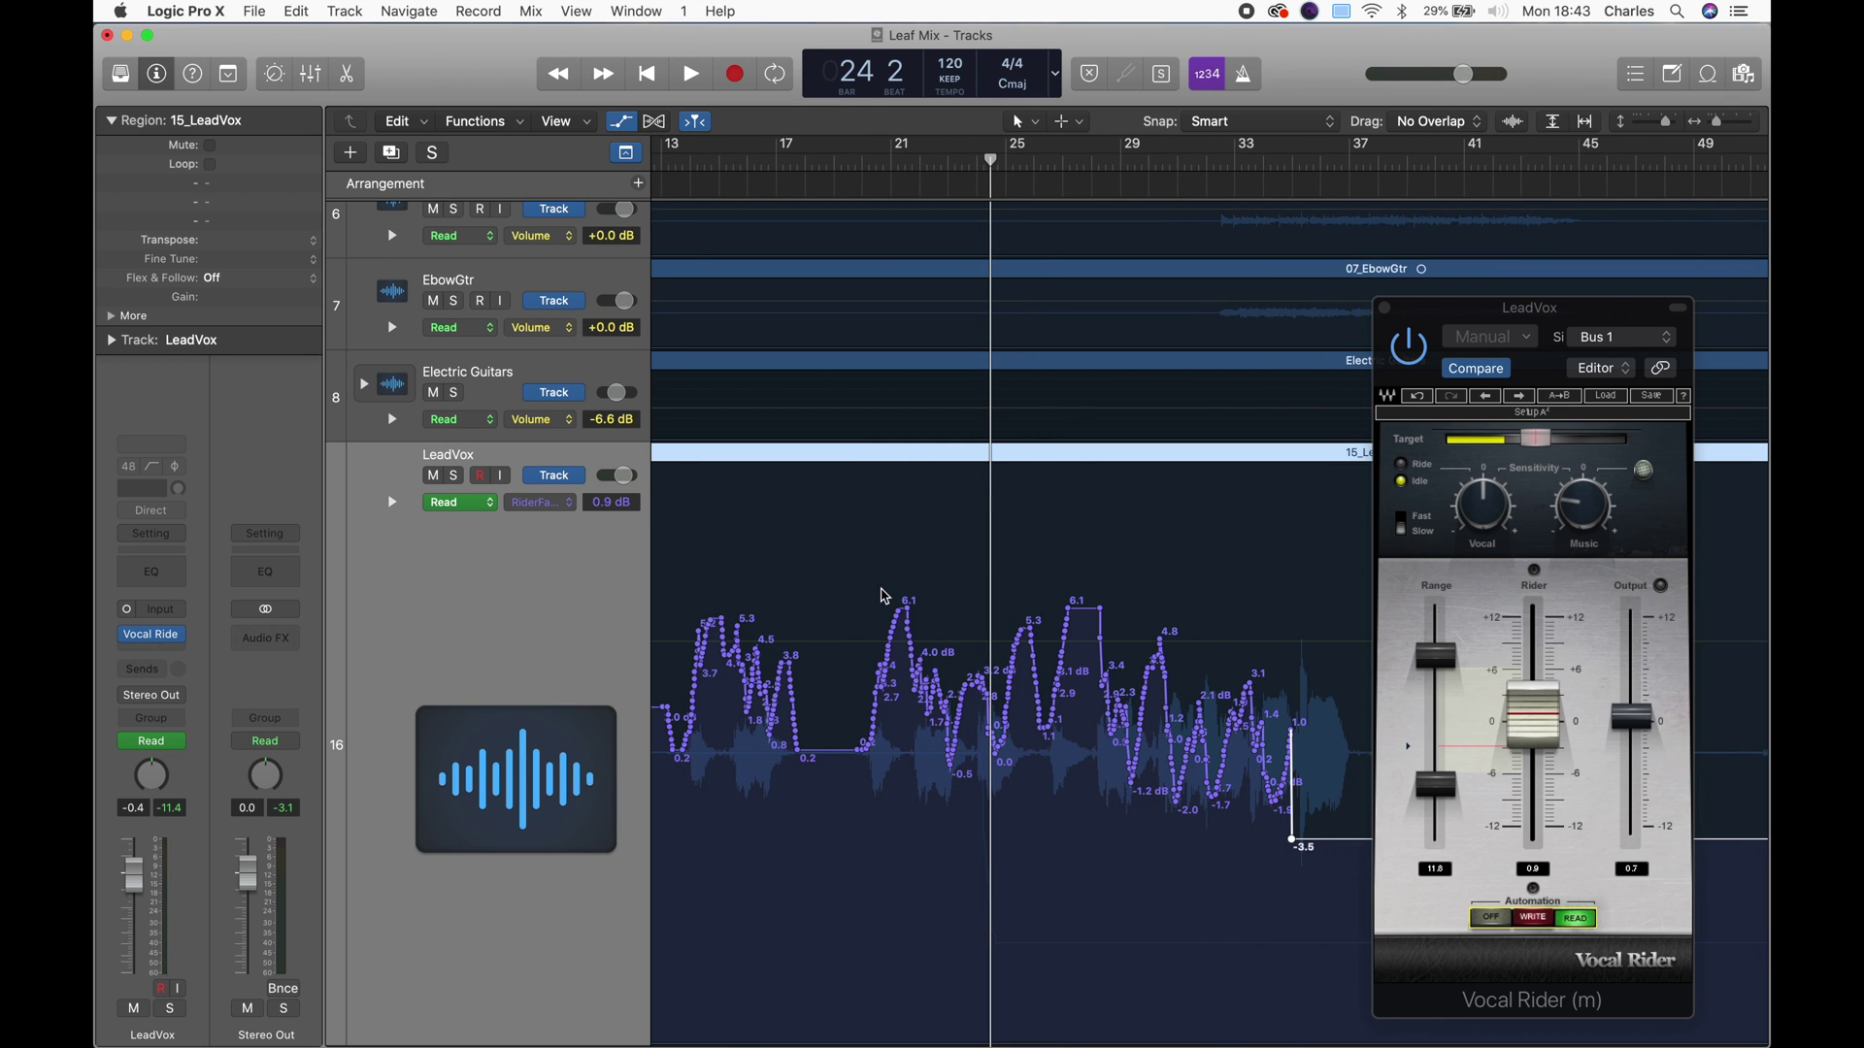
{"action": "scroll", "coordinate": [991, 609], "scroll_direction": "up", "scroll_amount": 1}
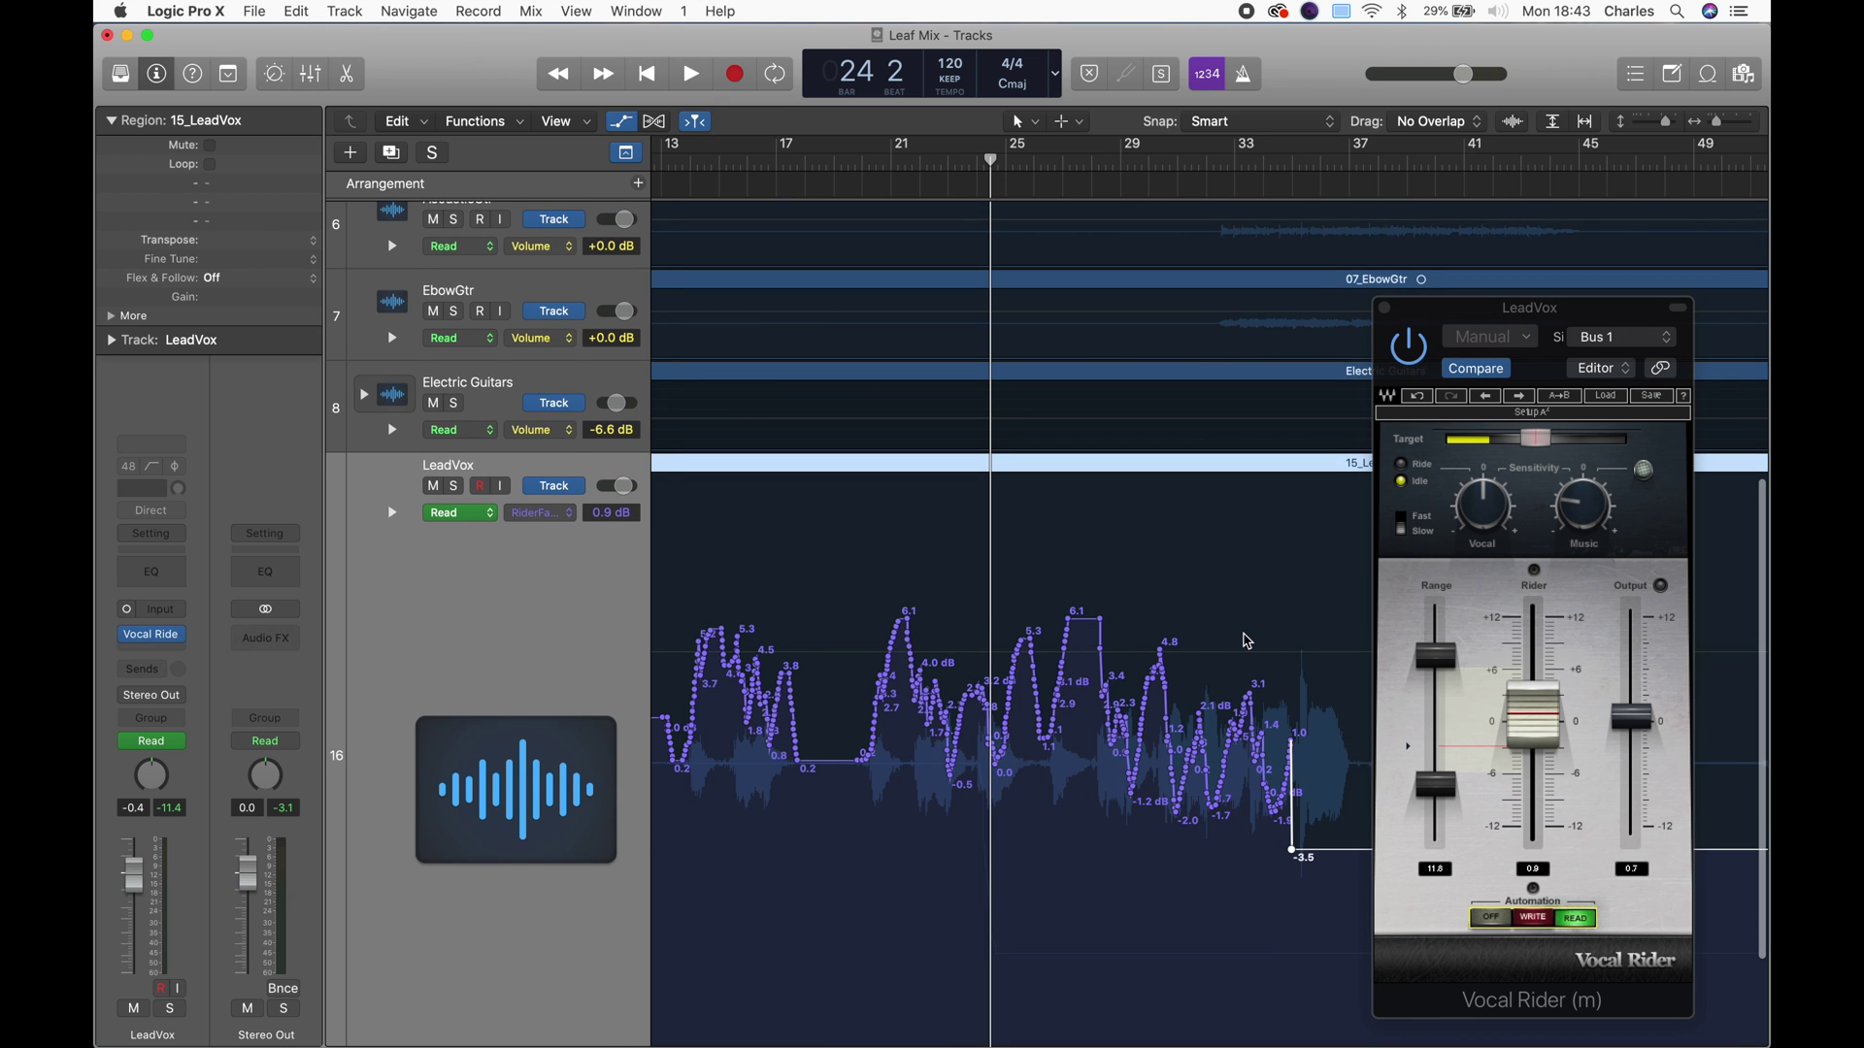
Select the rider points at bars 24–26 and pencil them flatter, peaking near 5.3 dB.
{"action": "key", "text": "super+Right"}
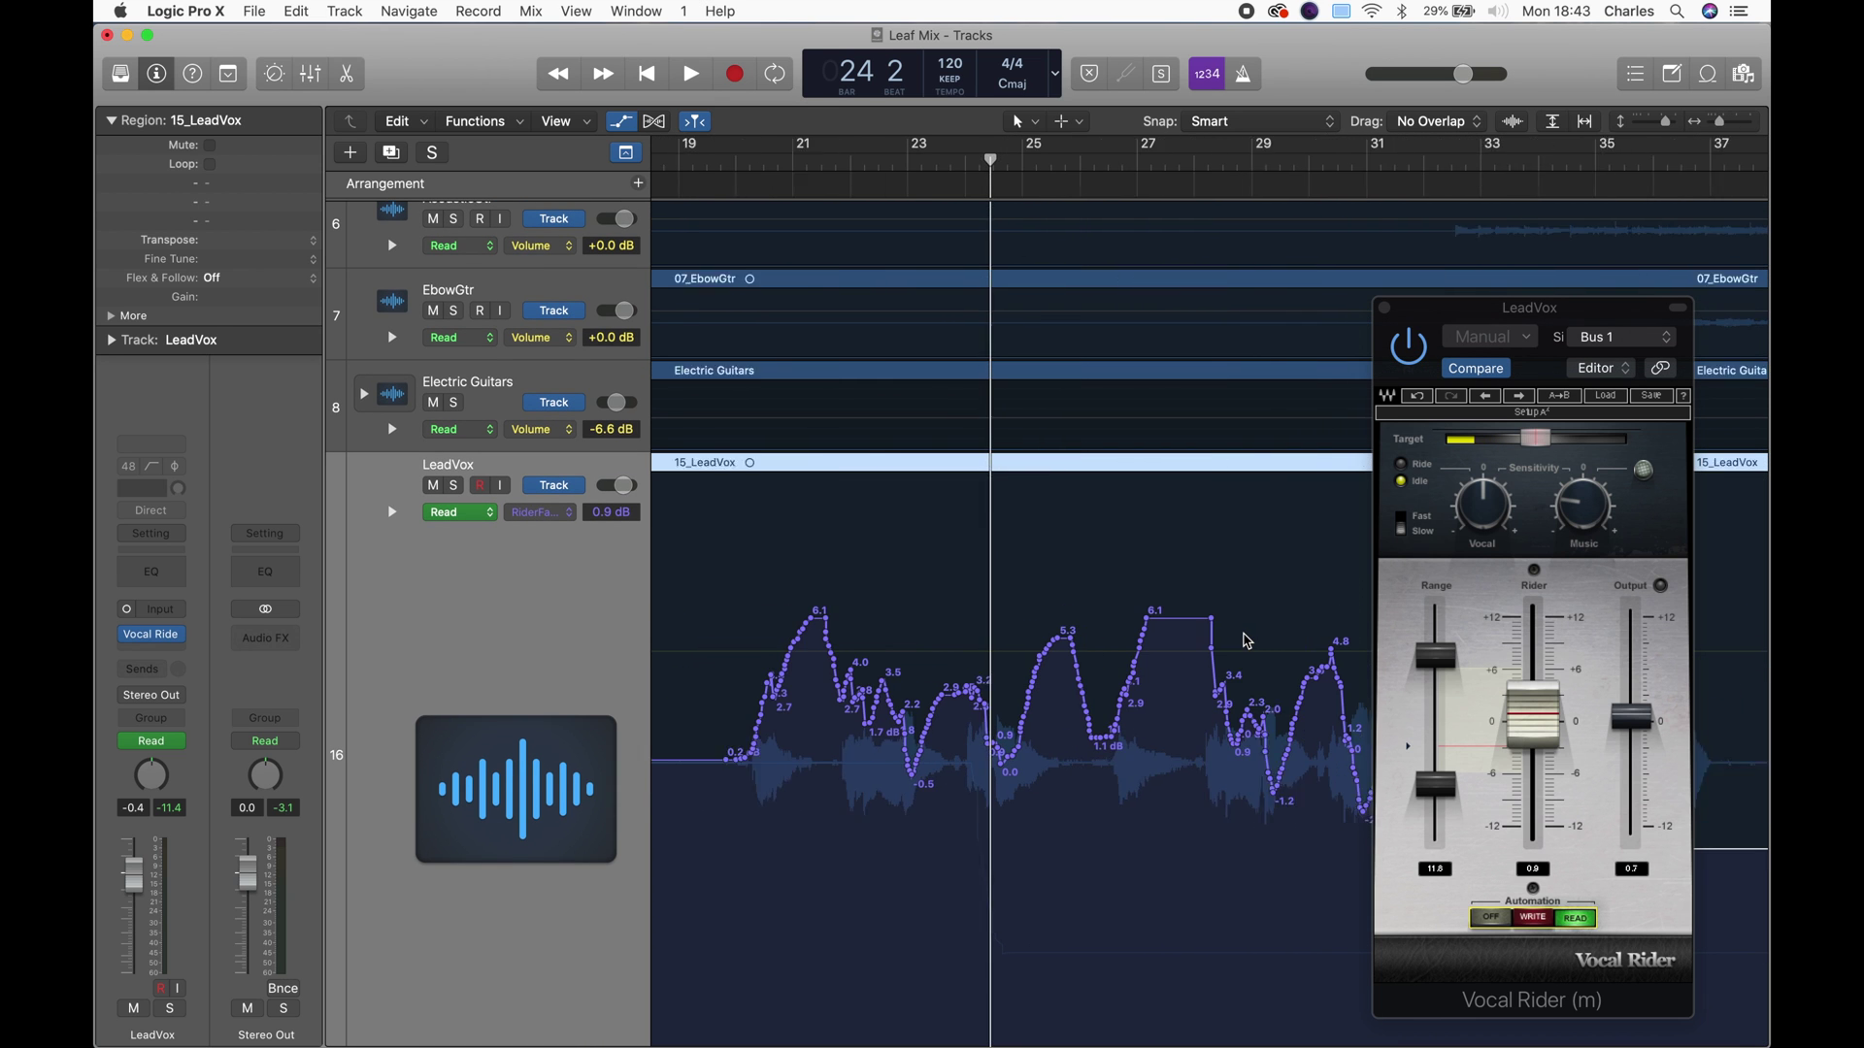
{"action": "left_click_drag", "start_coordinate": [1004, 603], "coordinate": [920, 679]}
{"action": "scroll", "coordinate": [966, 637], "scroll_direction": "right", "scroll_amount": 10}
{"action": "scroll", "coordinate": [920, 679], "scroll_direction": "left", "scroll_amount": 5}
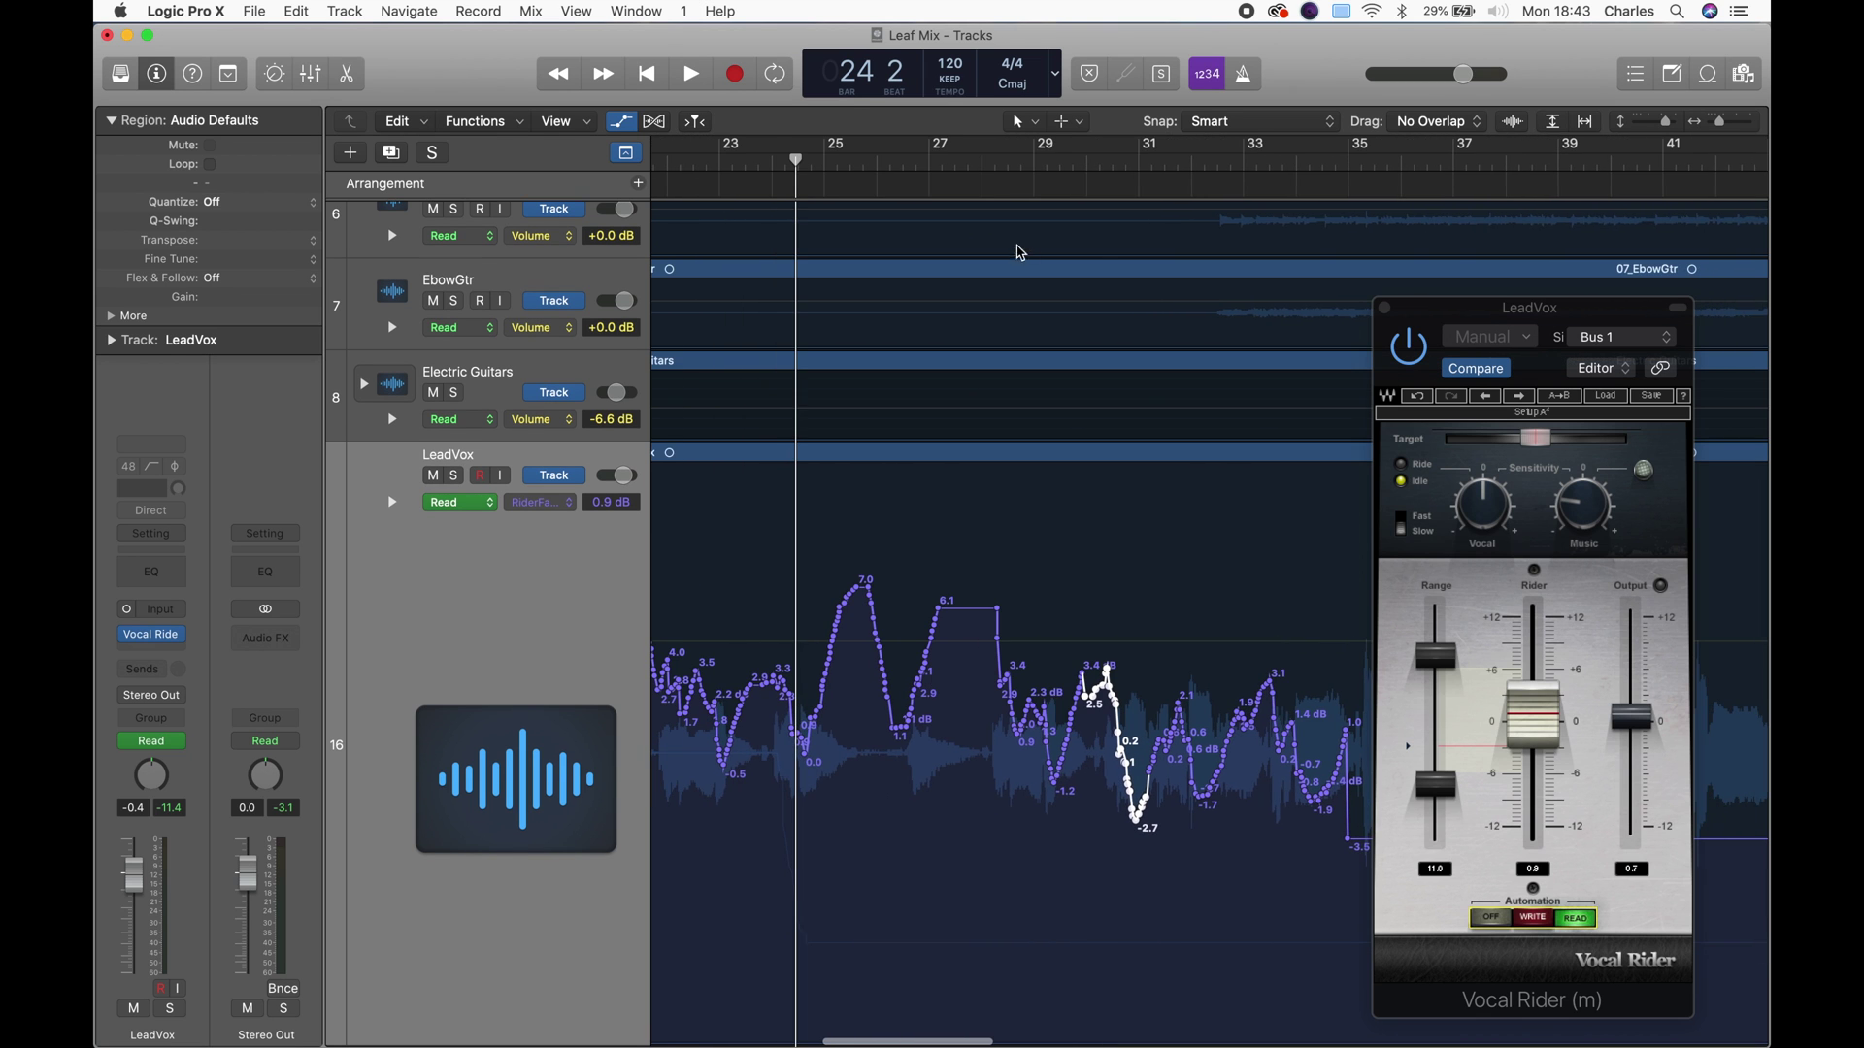
{"action": "left_click", "coordinate": [1019, 122]}
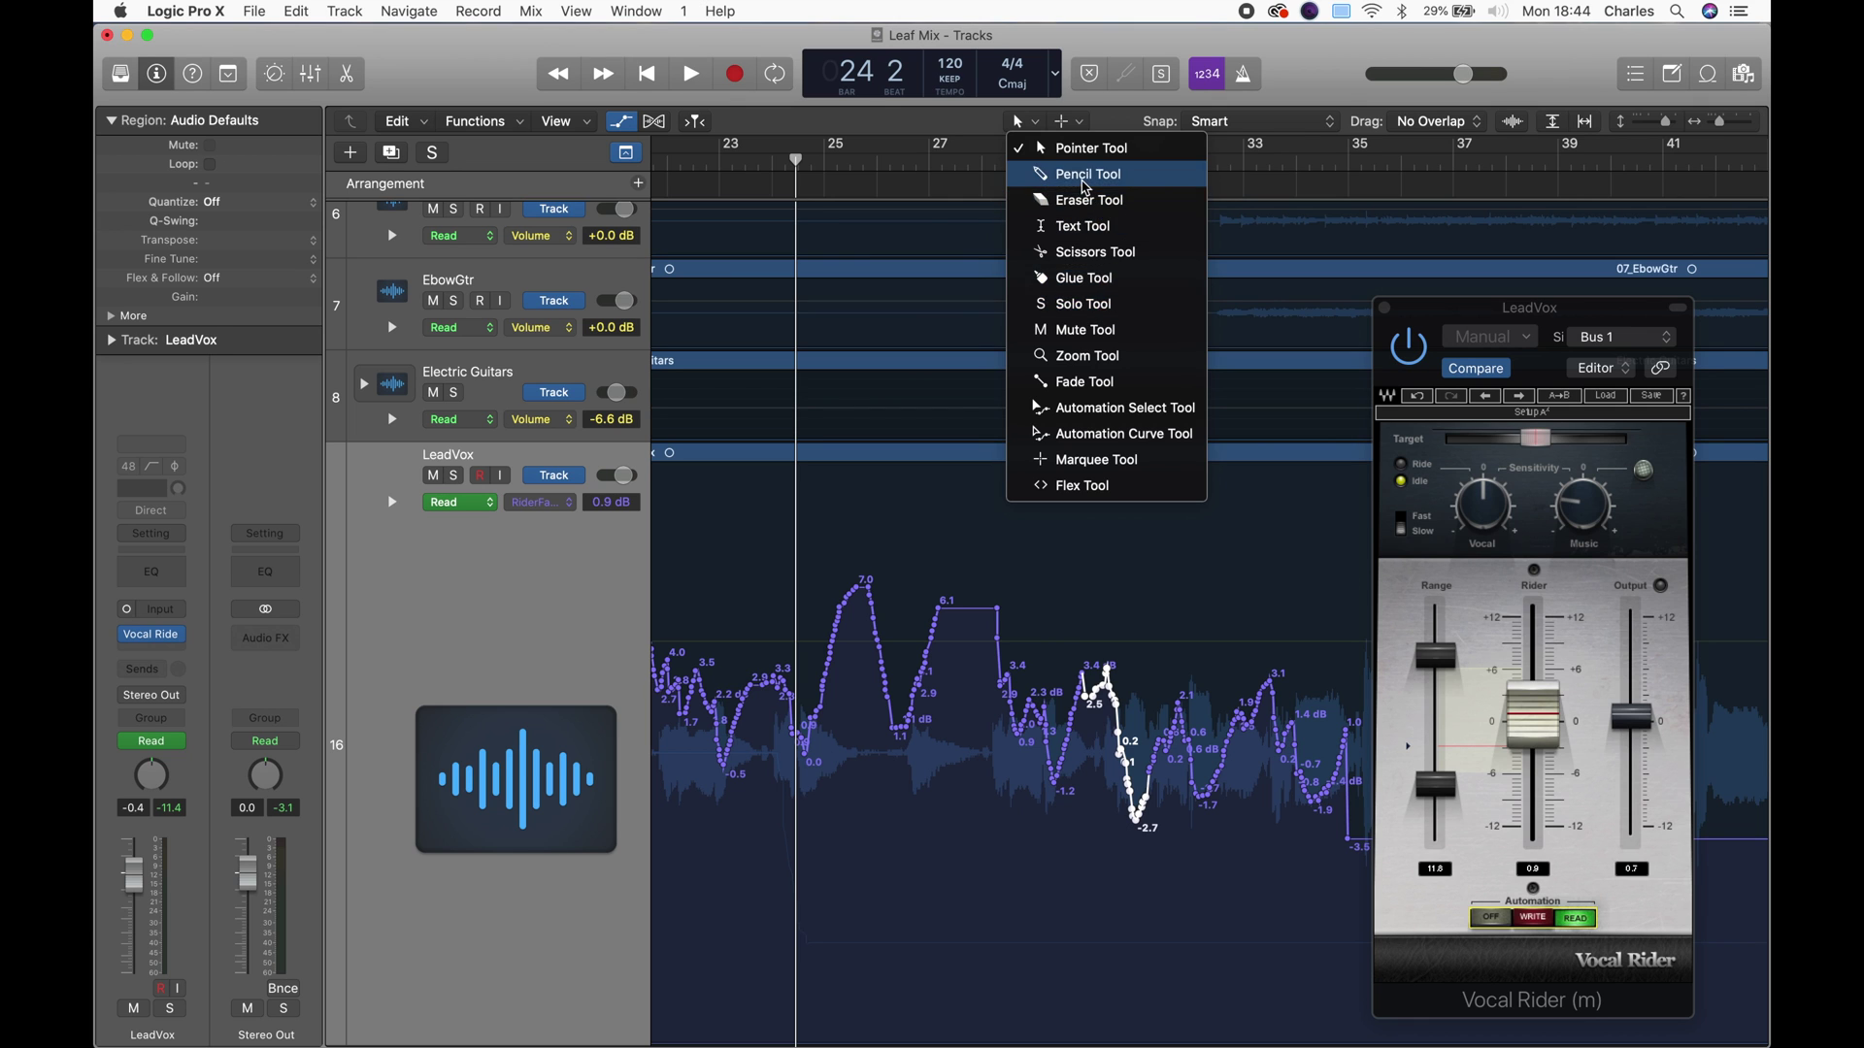
{"action": "left_click", "coordinate": [1087, 173]}
{"action": "mouse_move", "coordinate": [831, 674]}
{"action": "left_mouse_down"}
{"action": "mouse_move", "coordinate": [852, 633]}
{"action": "mouse_move", "coordinate": [894, 629]}
{"action": "left_mouse_up"}
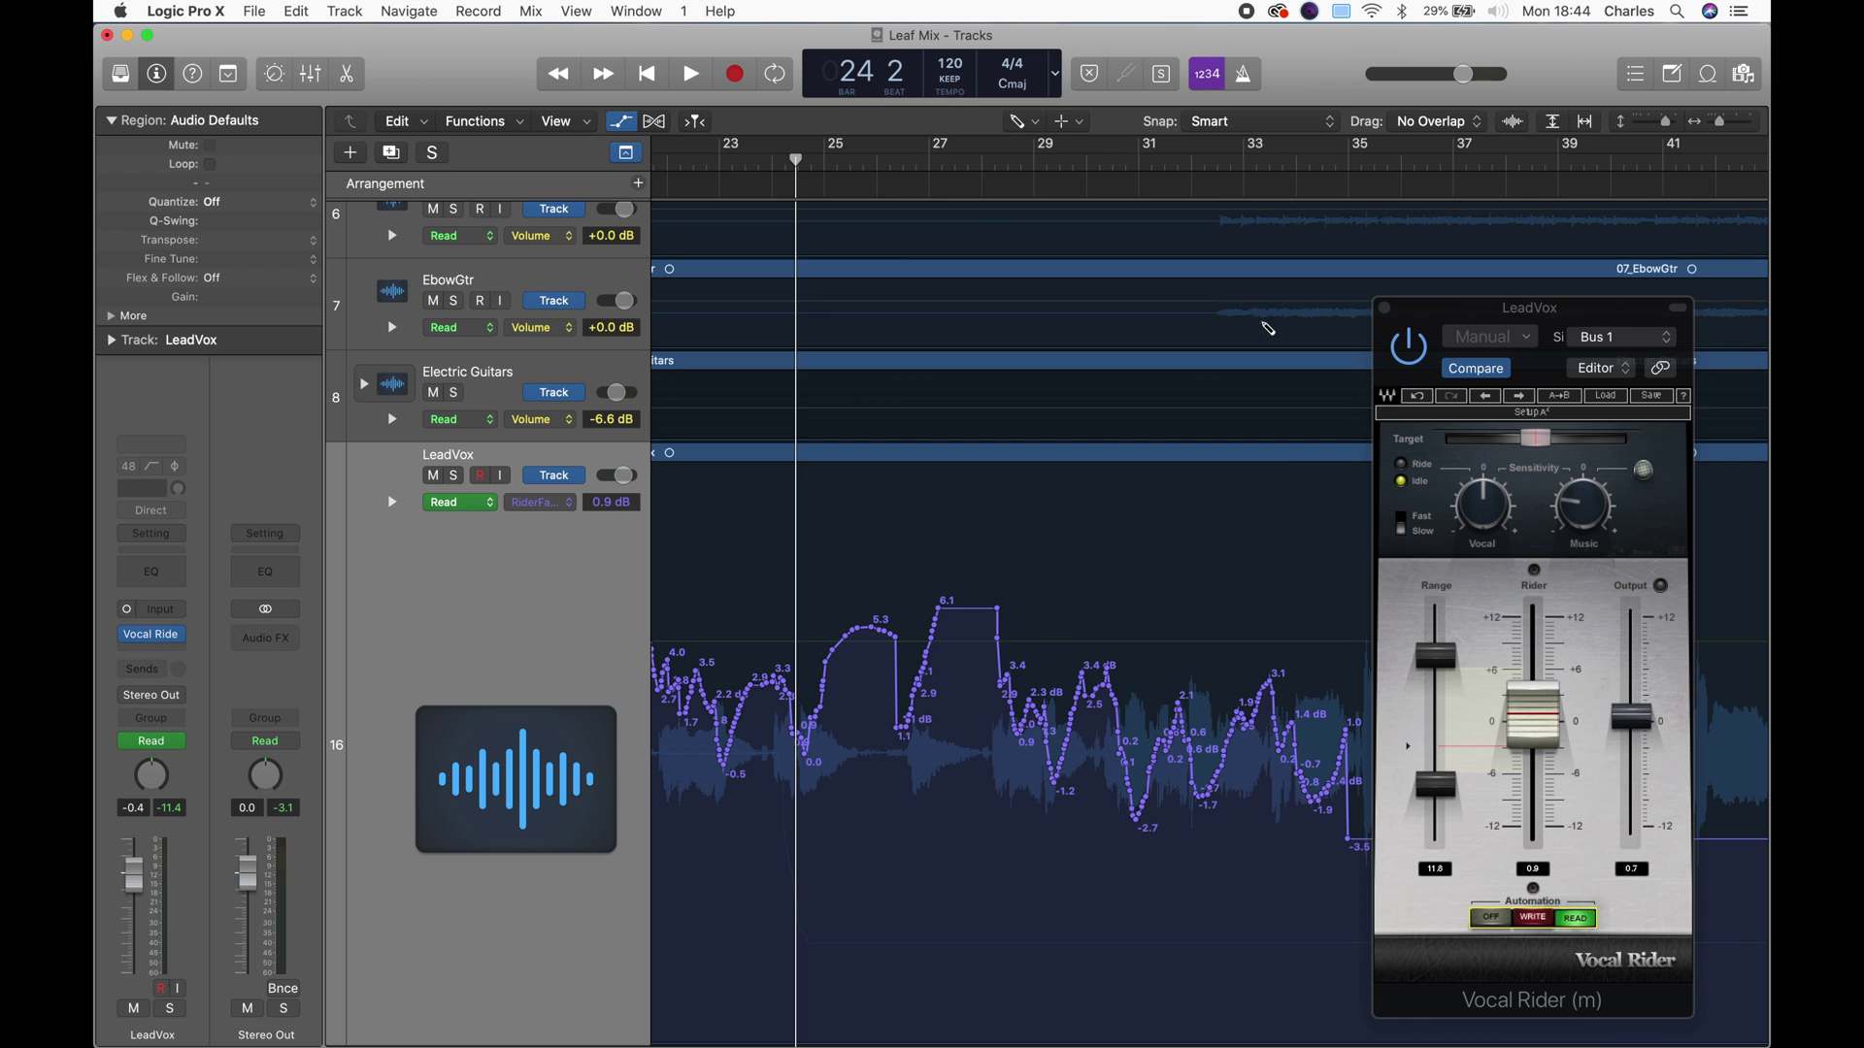
Return to the Pointer Tool and play back from bar 13.
{"action": "key", "text": "t"}
{"action": "left_click", "coordinate": [1027, 139]}
{"action": "scroll", "coordinate": [1213, 602], "scroll_direction": "left", "scroll_amount": 2}
{"action": "scroll", "coordinate": [932, 722], "scroll_direction": "left", "scroll_amount": 6}
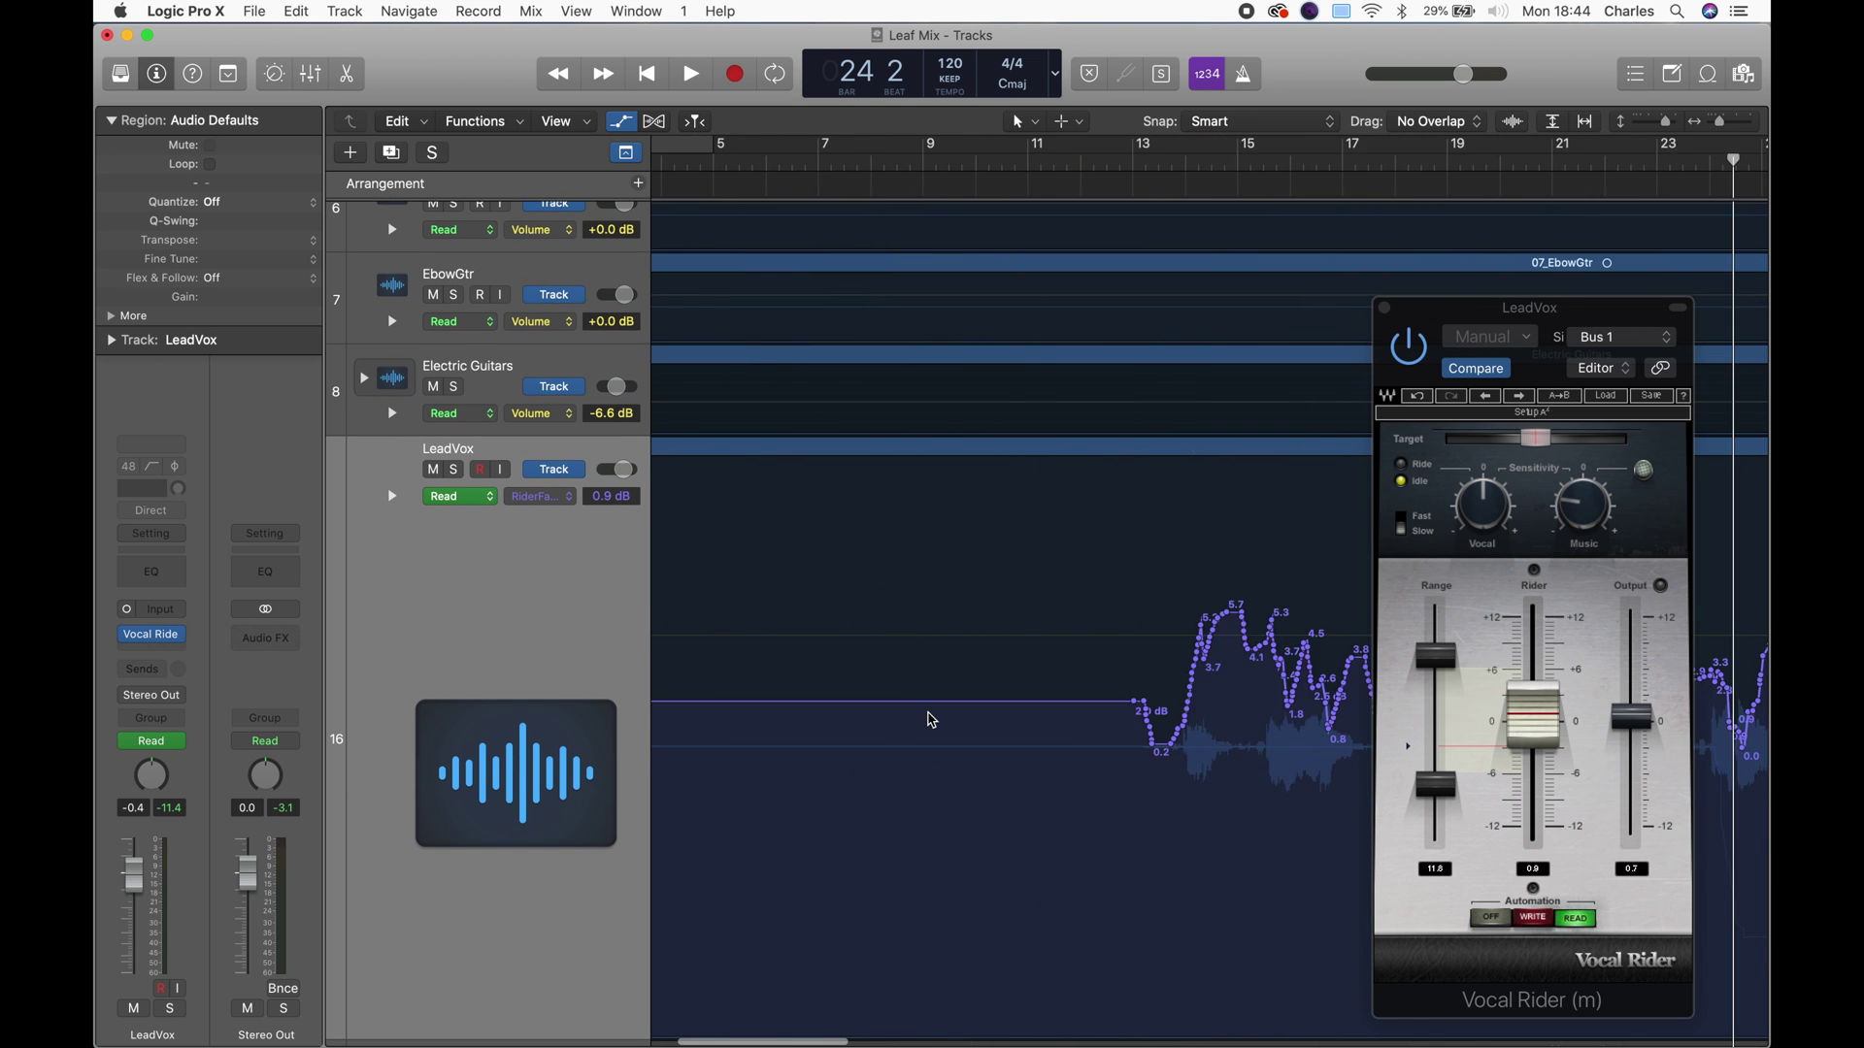
{"action": "left_click", "coordinate": [888, 160]}
{"action": "key", "text": "space"}
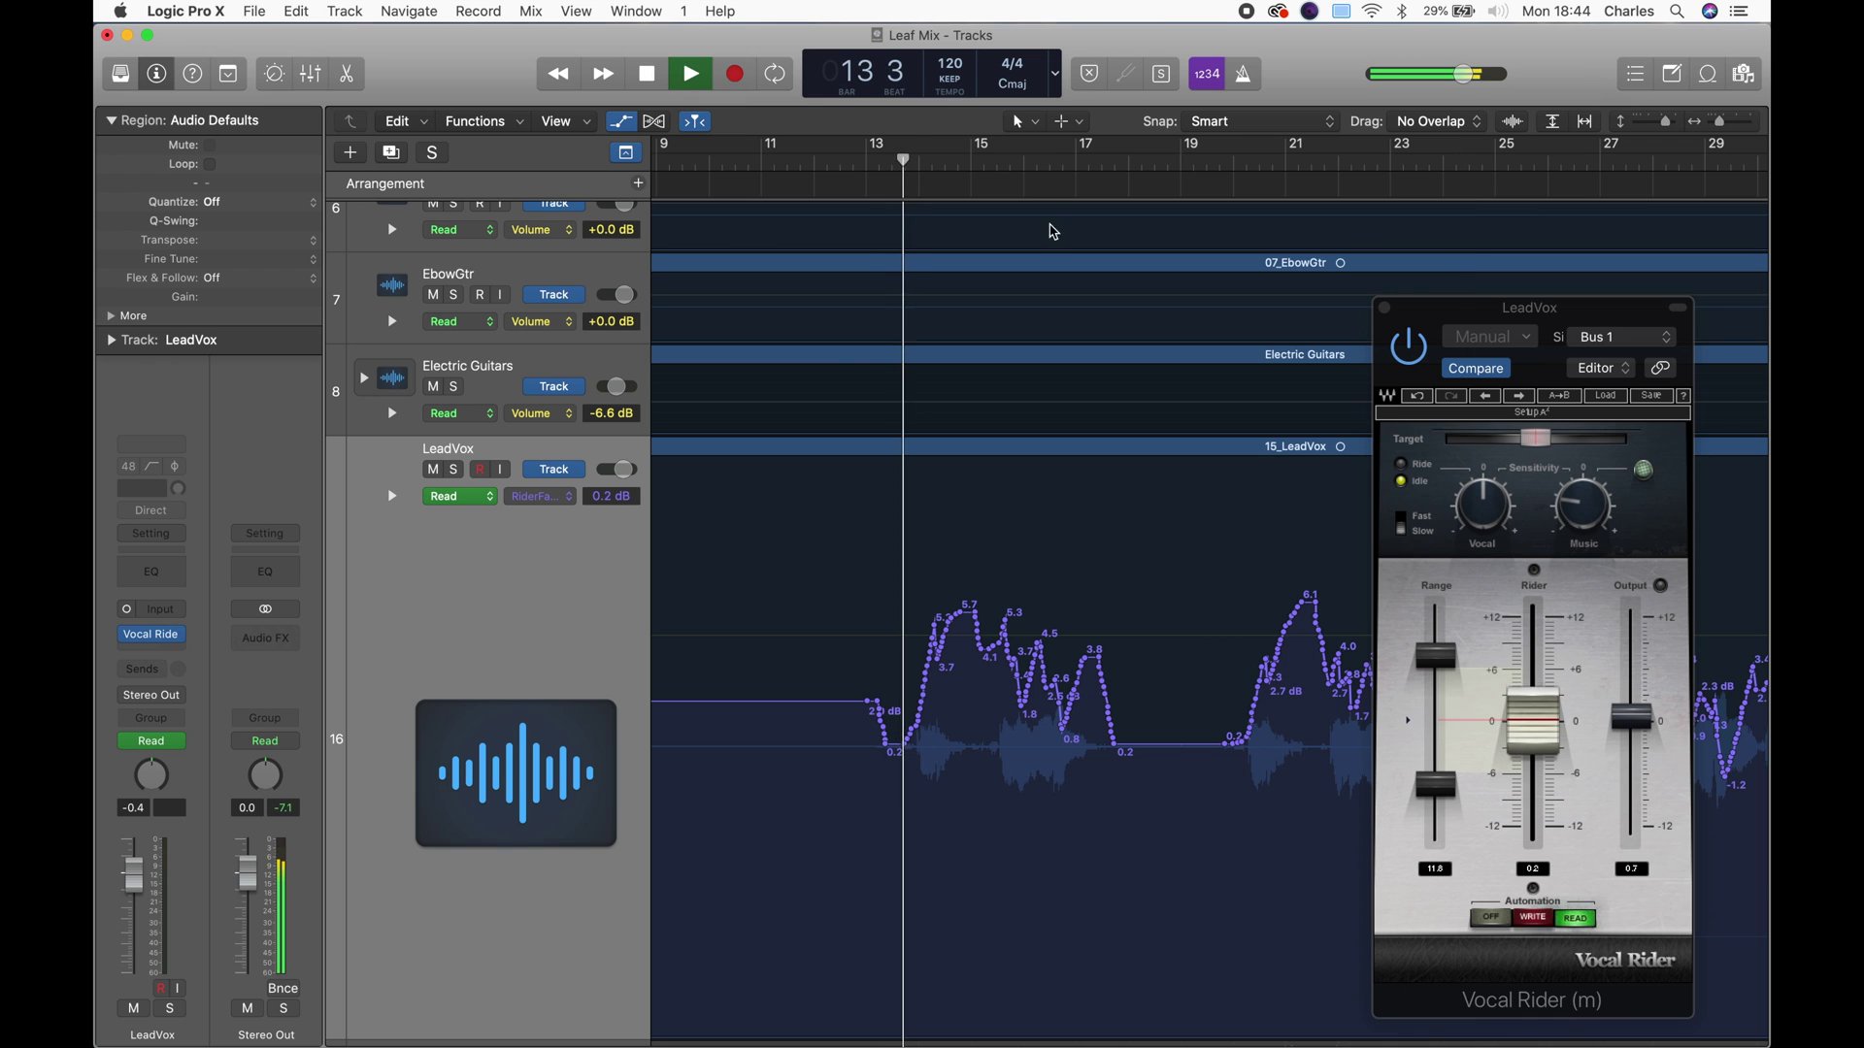